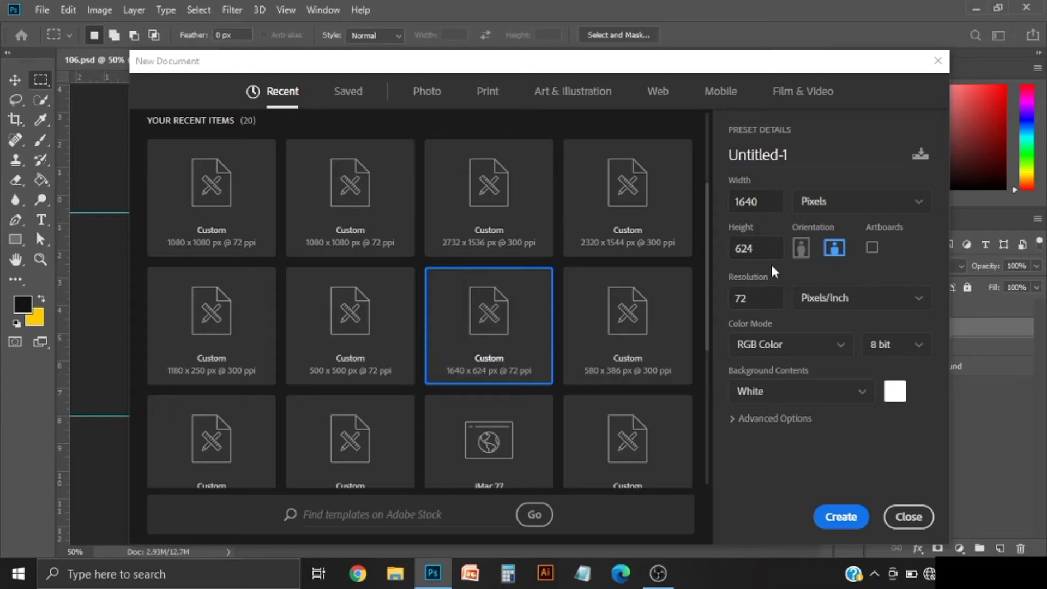
# Step: Create a new 1640 × 624 px document at 72 ppi in RGB Color
pyautogui.moveTo(769, 203); pyautogui.dragTo(737, 213)
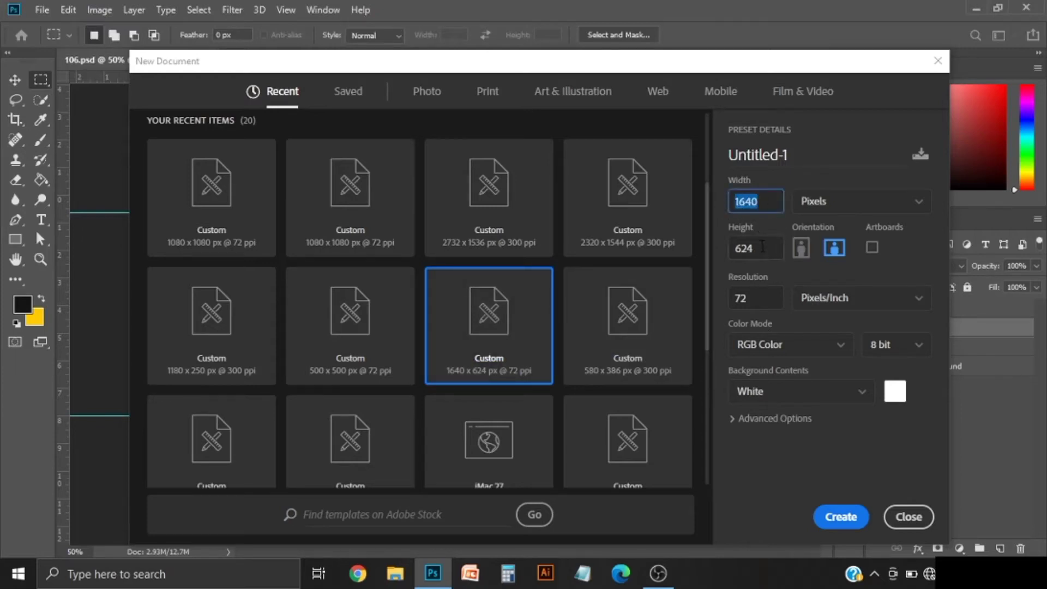
pyautogui.moveTo(763, 246); pyautogui.dragTo(719, 250)
pyautogui.click(747, 297)
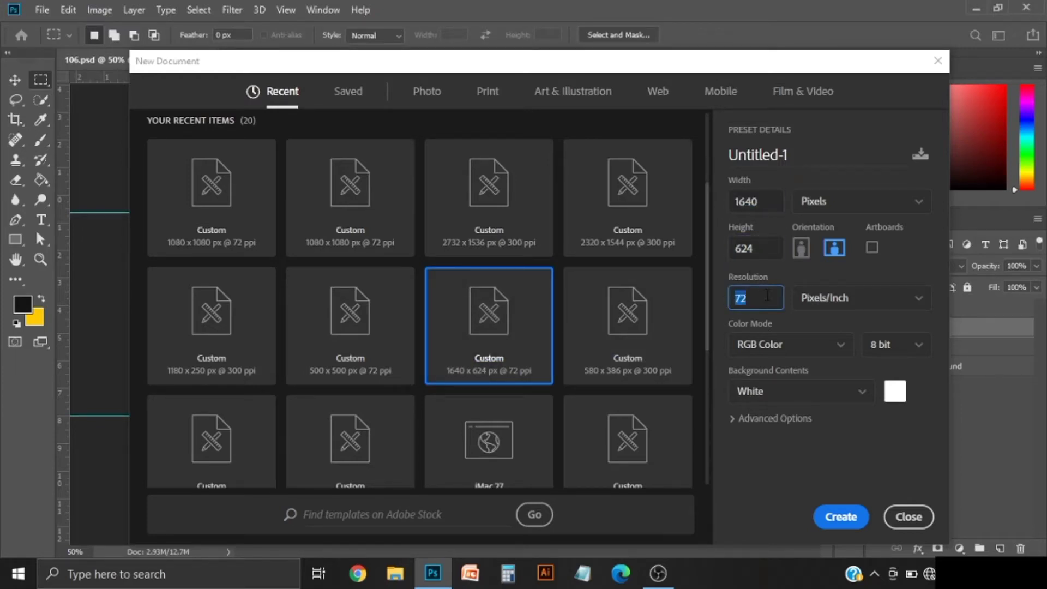
pyautogui.click(816, 348)
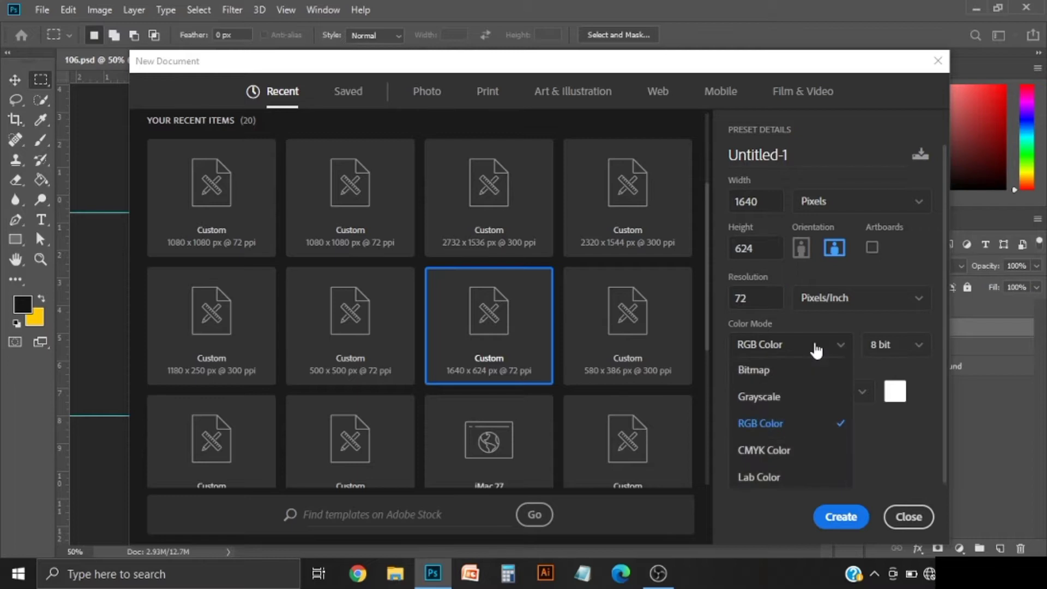
pyautogui.click(786, 424)
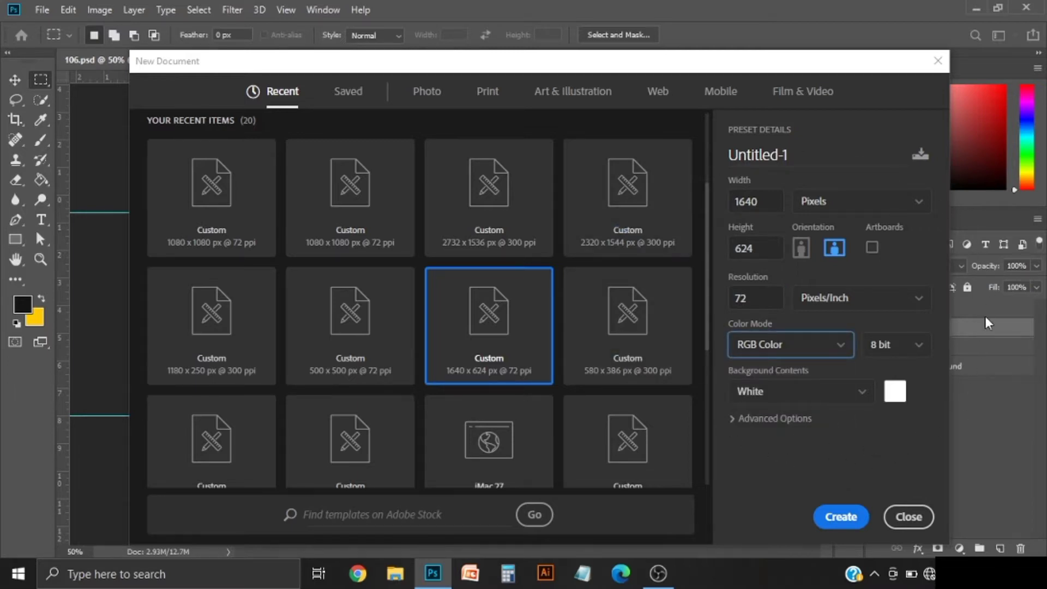
pyautogui.click(846, 517)
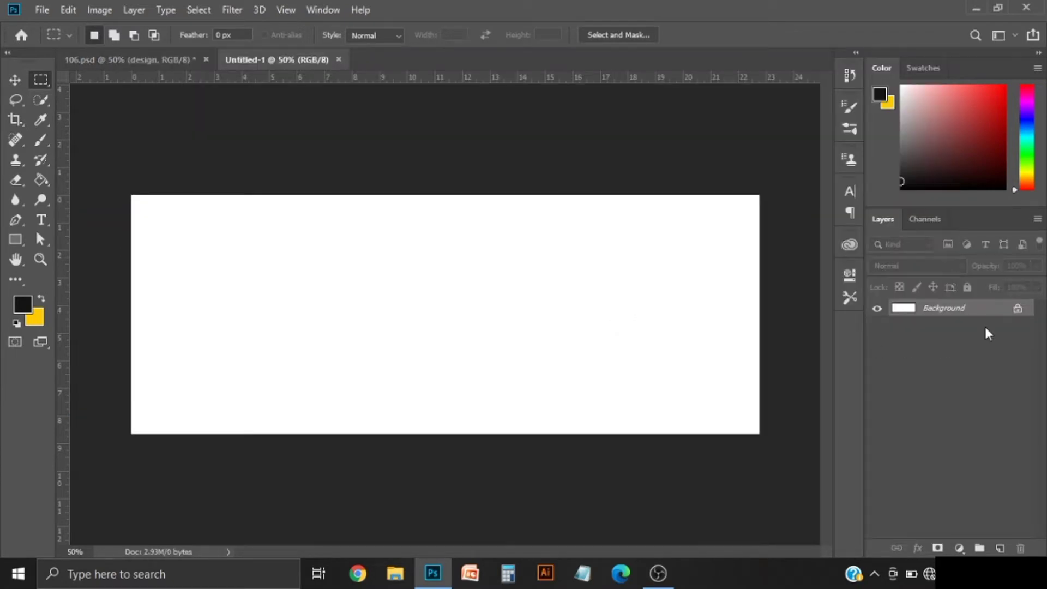
# Step: Unlock the Background layer and draw a 75 × 75 px helper square
pyautogui.click(1016, 310)
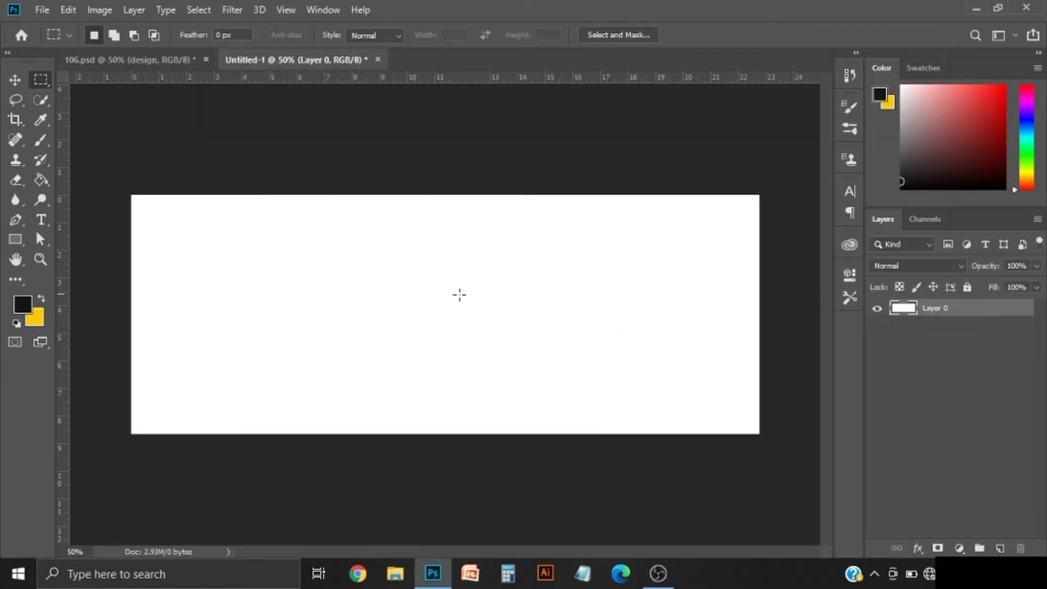
pyautogui.click(18, 245)
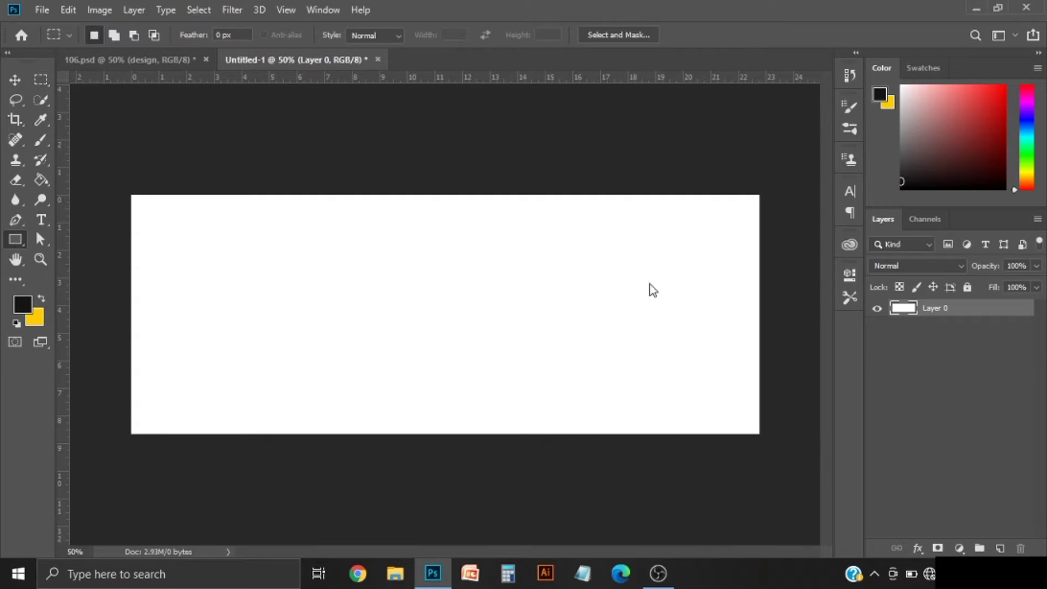
pyautogui.click(615, 262)
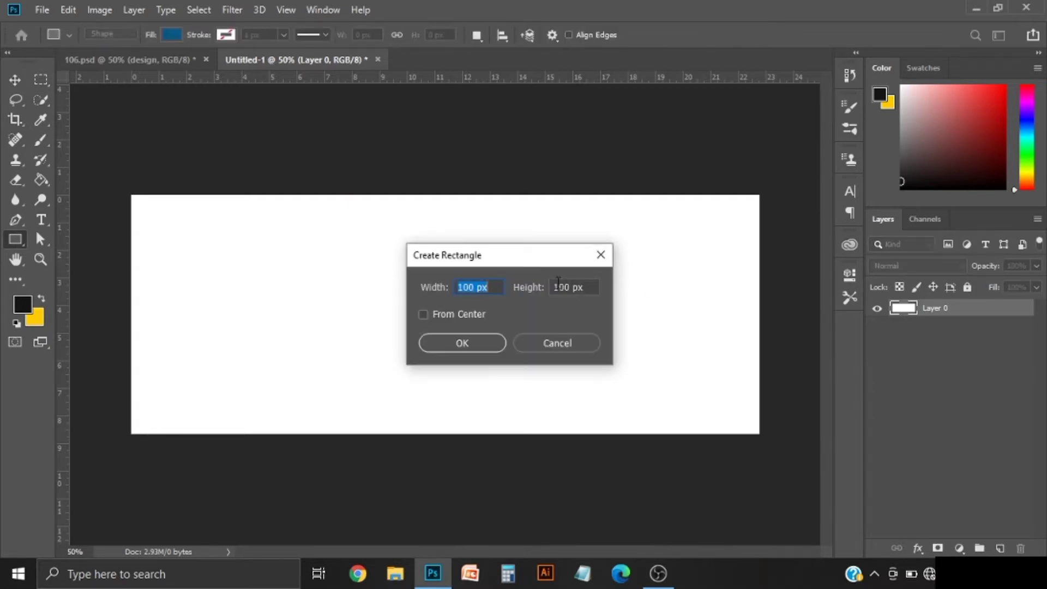
pyautogui.write('75')
pyautogui.write('7')
pyautogui.click(479, 343)
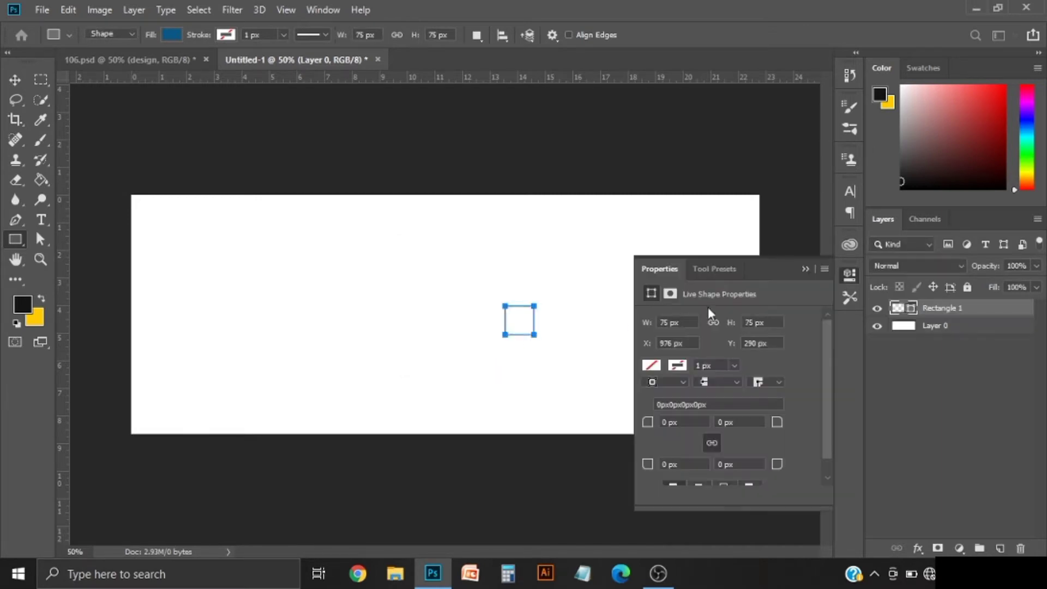
pyautogui.click(805, 269)
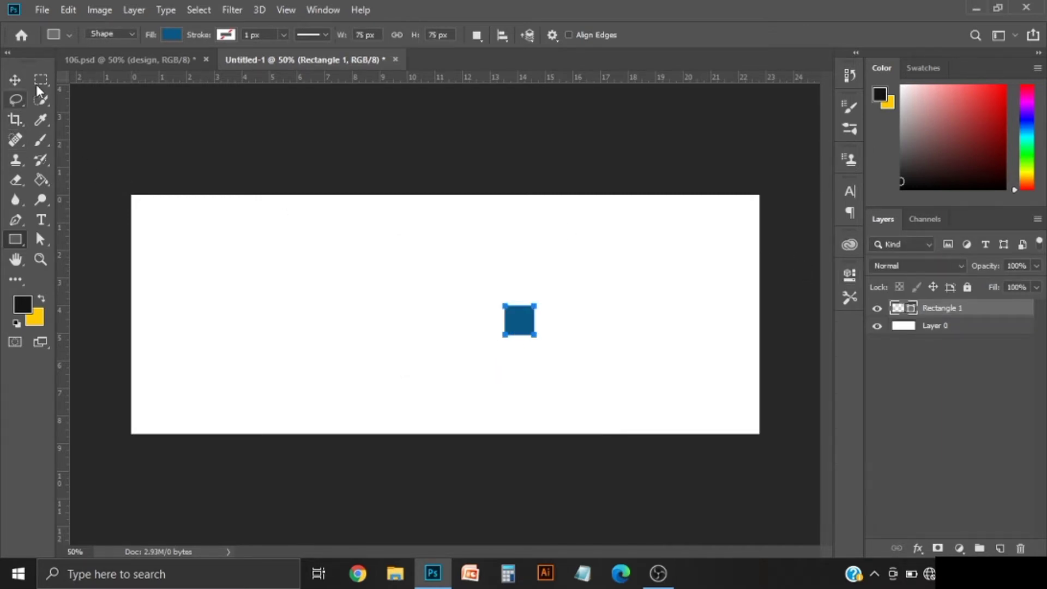
# Step: Align the square to the canvas's right edge and add guides at its inner edges
pyautogui.click(41, 81)
pyautogui.moveTo(129, 192); pyautogui.dragTo(807, 486)
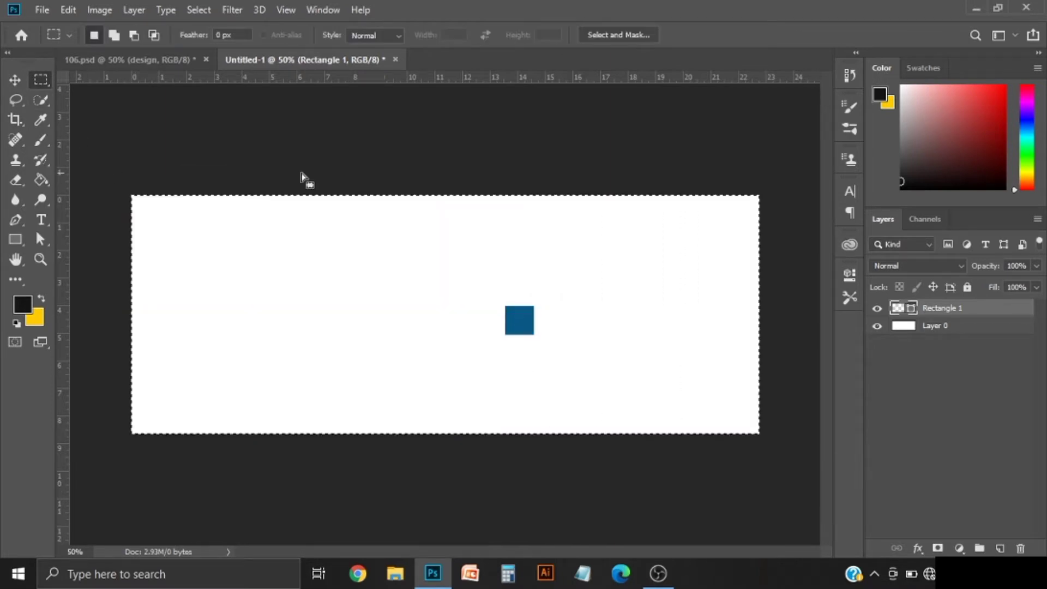
pyautogui.click(14, 80)
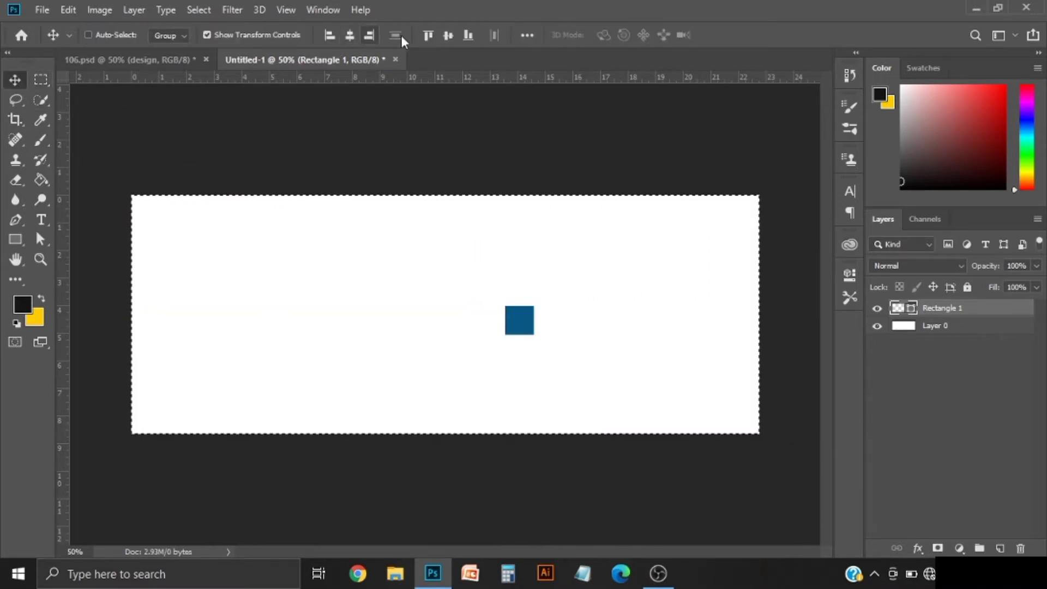
pyautogui.click(427, 34)
pyautogui.moveTo(60, 266)
pyautogui.mouseDown()
pyautogui.moveTo(569, 284)
pyautogui.moveTo(731, 308)
pyautogui.mouseUp()
pyautogui.moveTo(649, 77); pyautogui.dragTo(649, 222)
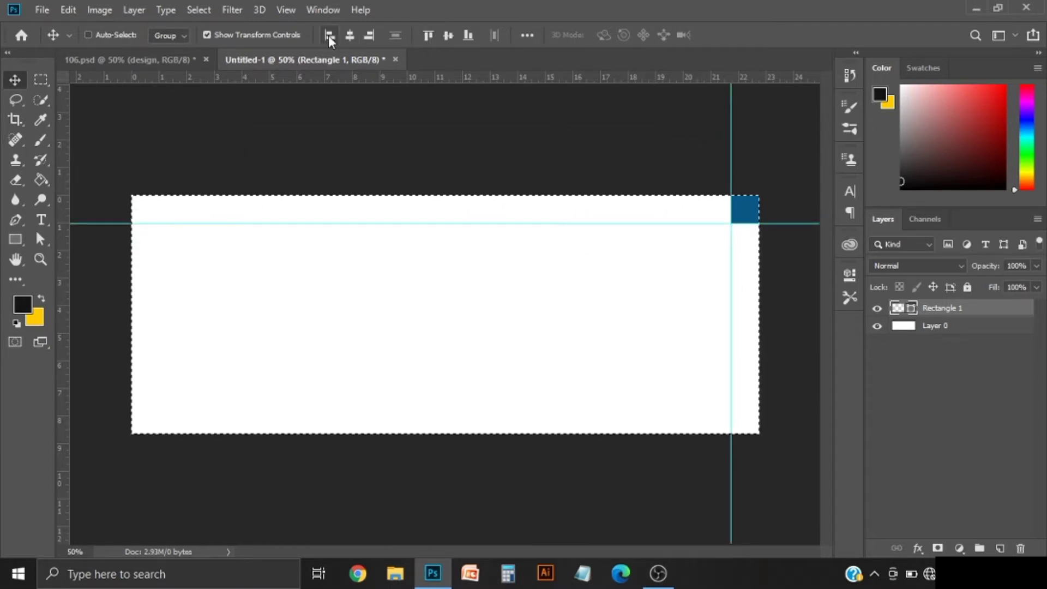
# Step: Align the square left and bottom, adding the left and bottom margin guides
pyautogui.click(328, 35)
pyautogui.moveTo(62, 245); pyautogui.dragTo(165, 291)
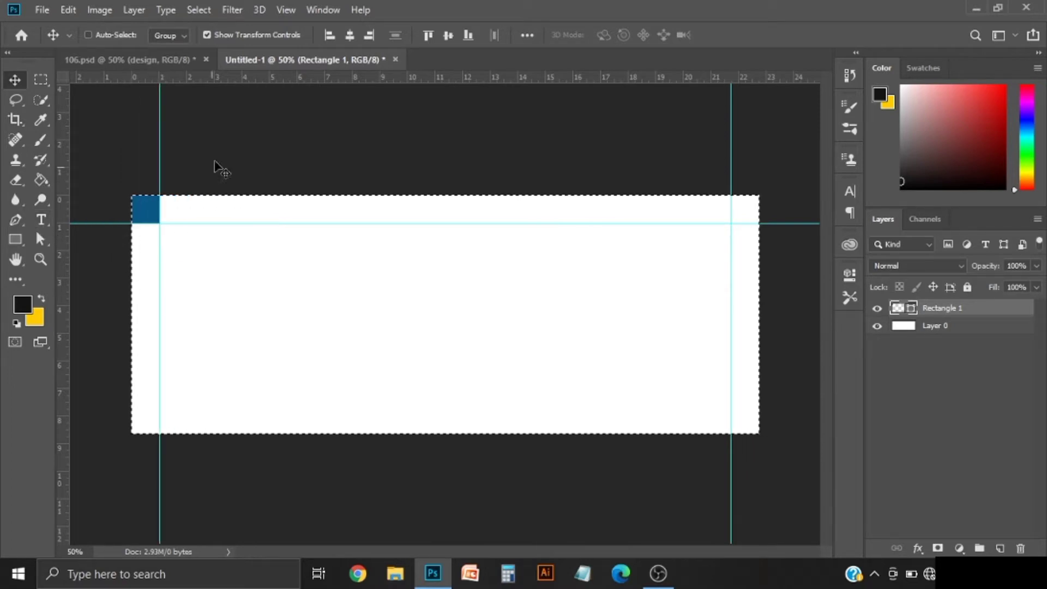
pyautogui.click(466, 36)
pyautogui.moveTo(446, 79); pyautogui.dragTo(439, 403)
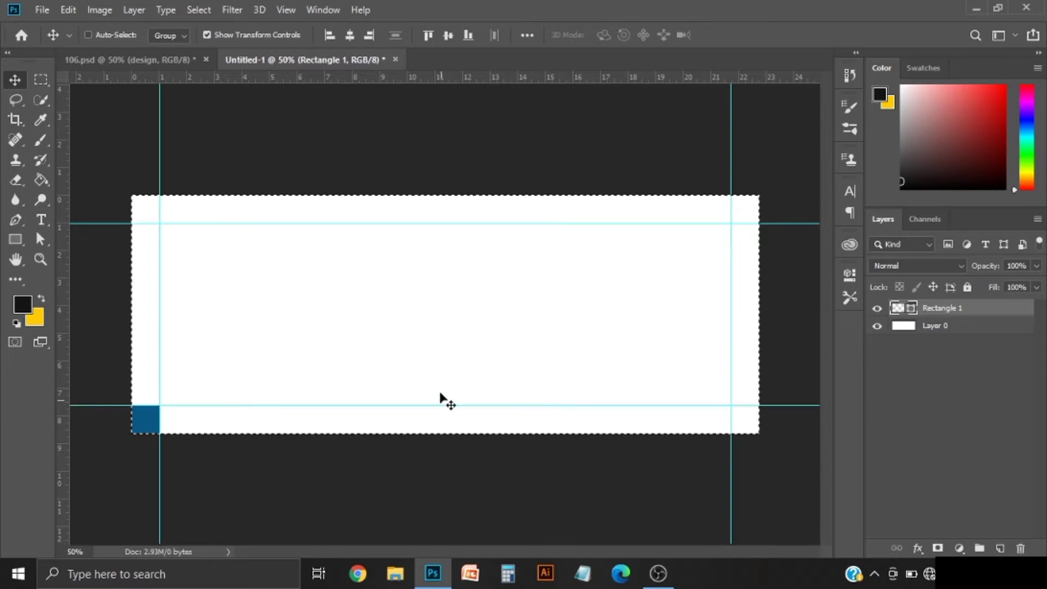
# Step: Drop the canvas selection and delete the Rectangle 1 helper layer
pyautogui.click(48, 78)
pyautogui.click(251, 148)
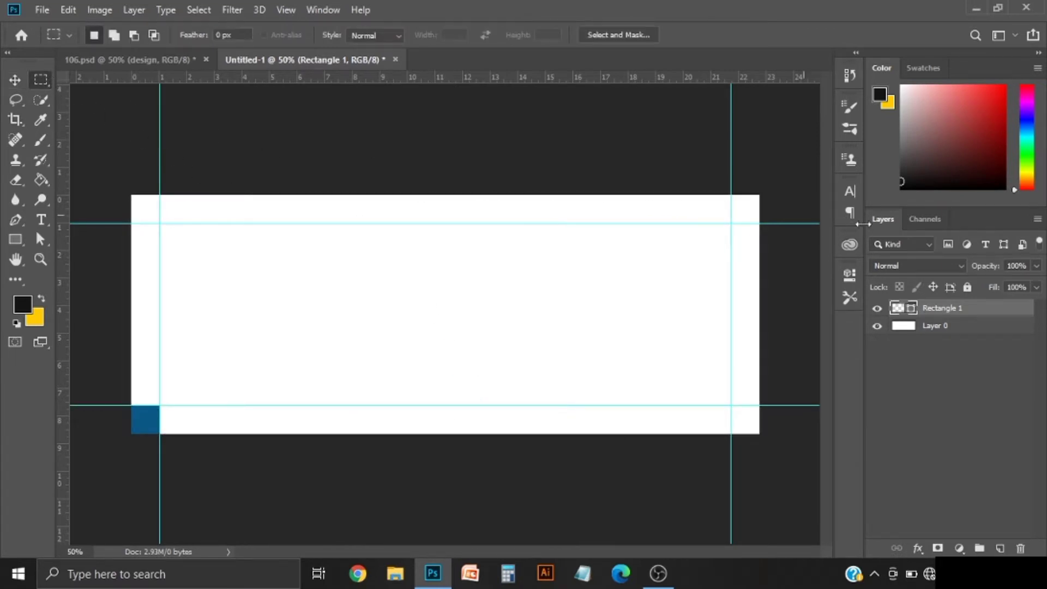
pyautogui.click(1021, 548)
pyautogui.click(461, 222)
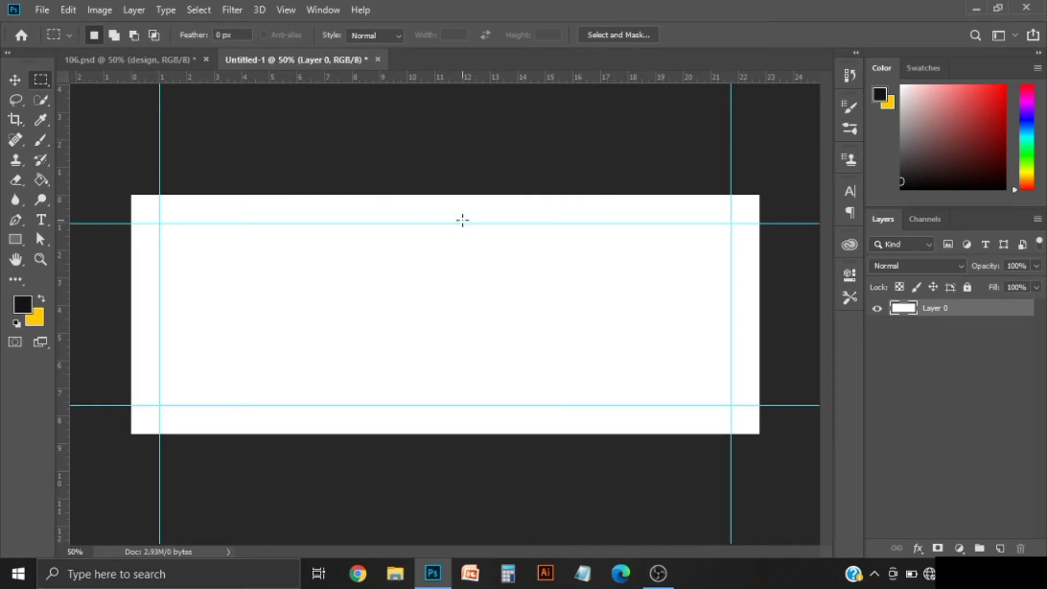
# Step: Draw a large ellipse over the banner's right side with the Ellipse Tool
pyautogui.click(22, 240)
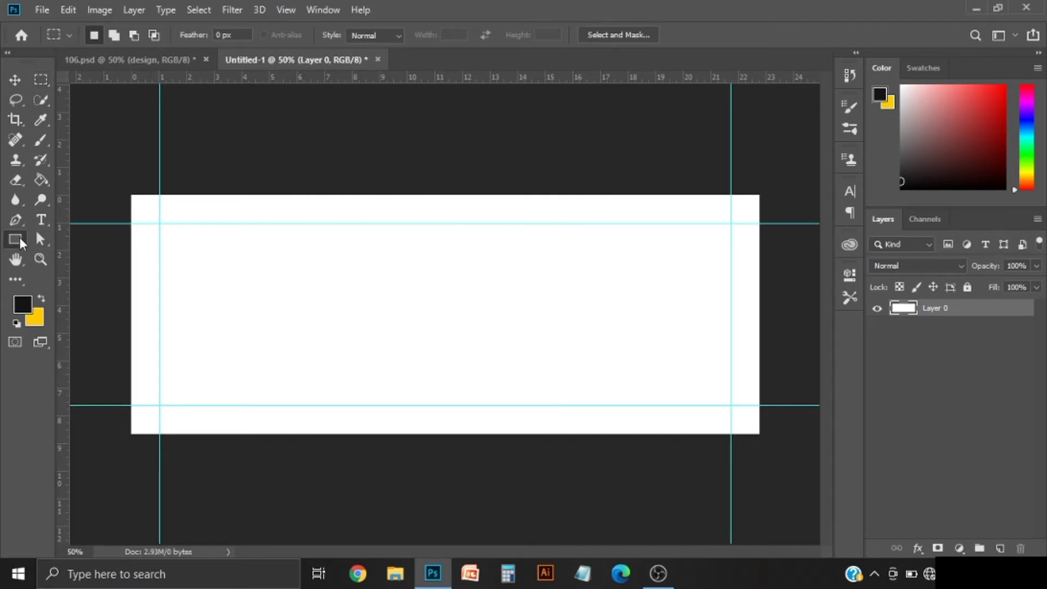
pyautogui.click(69, 270)
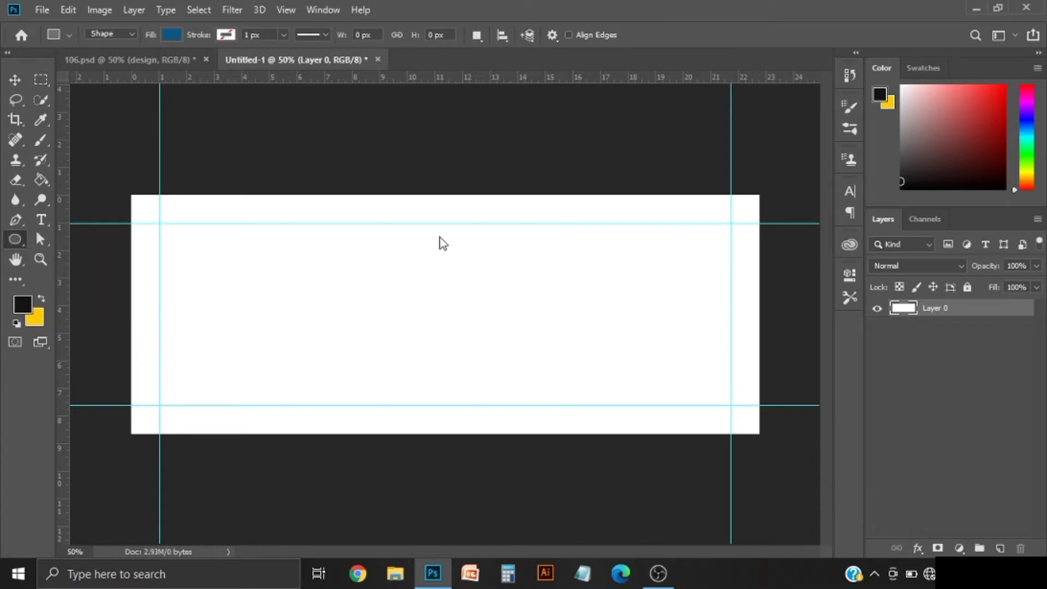
pyautogui.moveTo(400, 207); pyautogui.dragTo(944, 504)
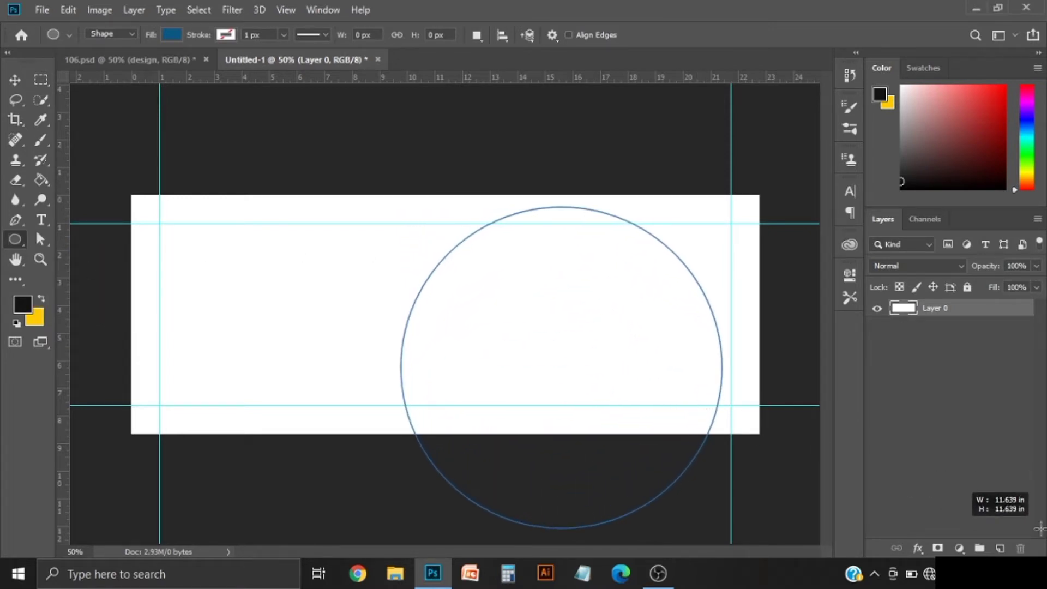
pyautogui.moveTo(944, 504); pyautogui.dragTo(946, 529)
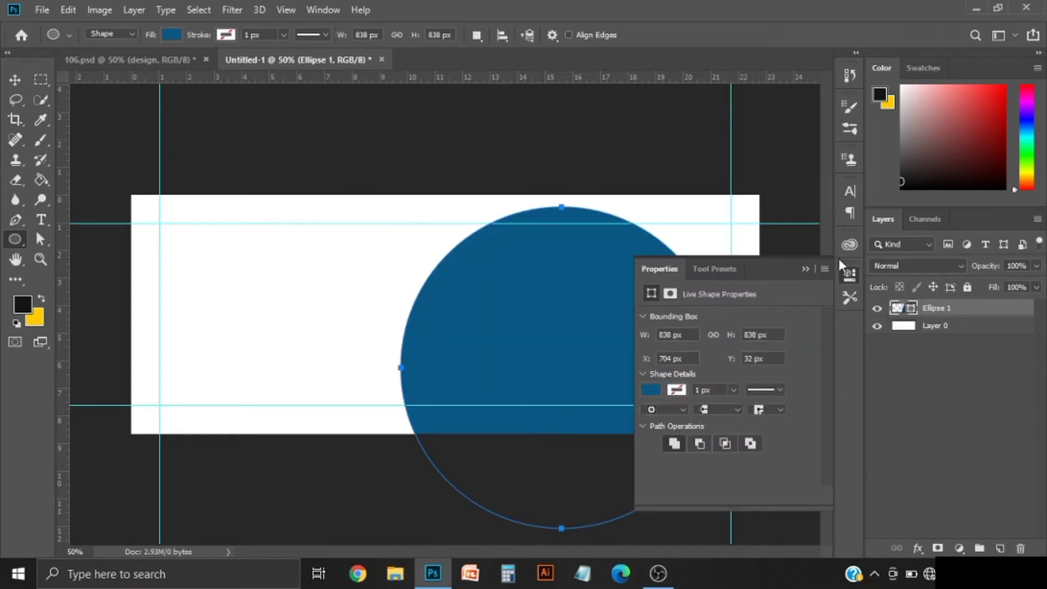
pyautogui.click(816, 271)
# Step: Enlarge the circle to about 150% and move it right so its edge reaches the centre
pyautogui.click(15, 79)
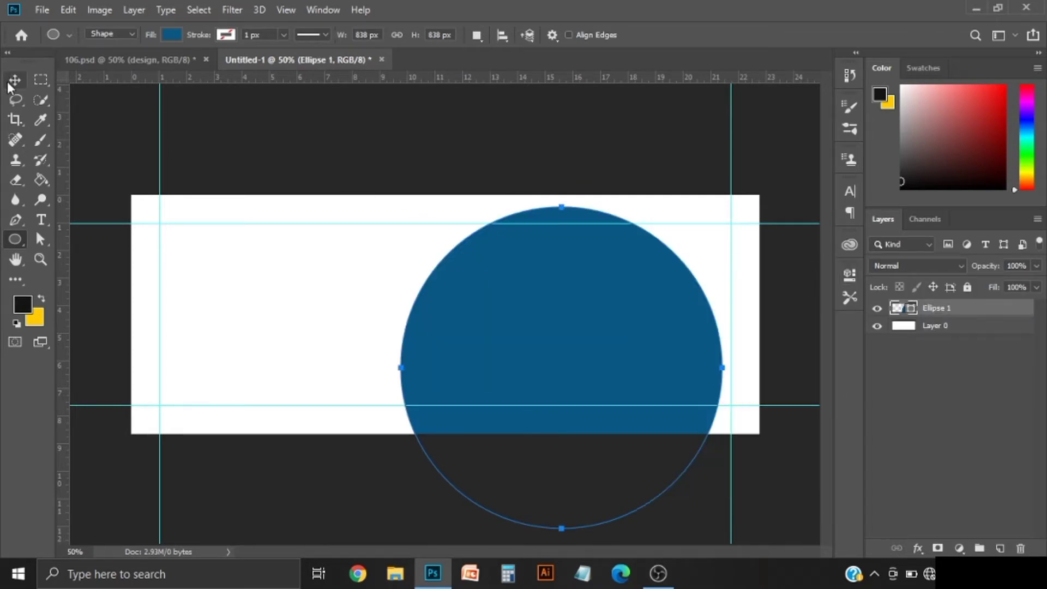
pyautogui.moveTo(566, 185); pyautogui.dragTo(595, 71)
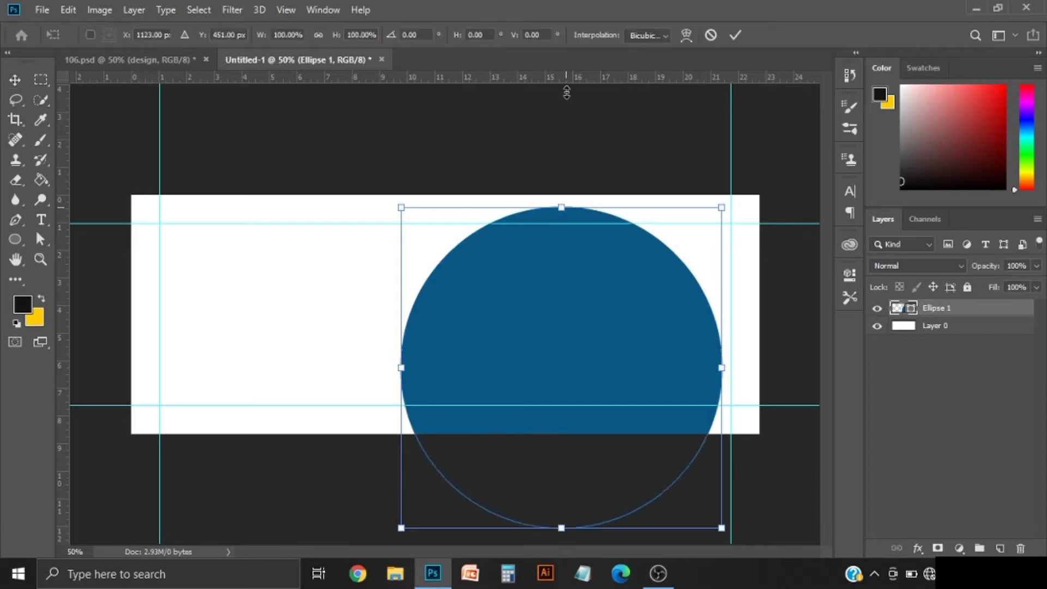
pyautogui.click(736, 36)
pyautogui.moveTo(478, 290)
pyautogui.mouseDown()
pyautogui.moveTo(654, 341)
pyautogui.moveTo(613, 310)
pyautogui.mouseUp()
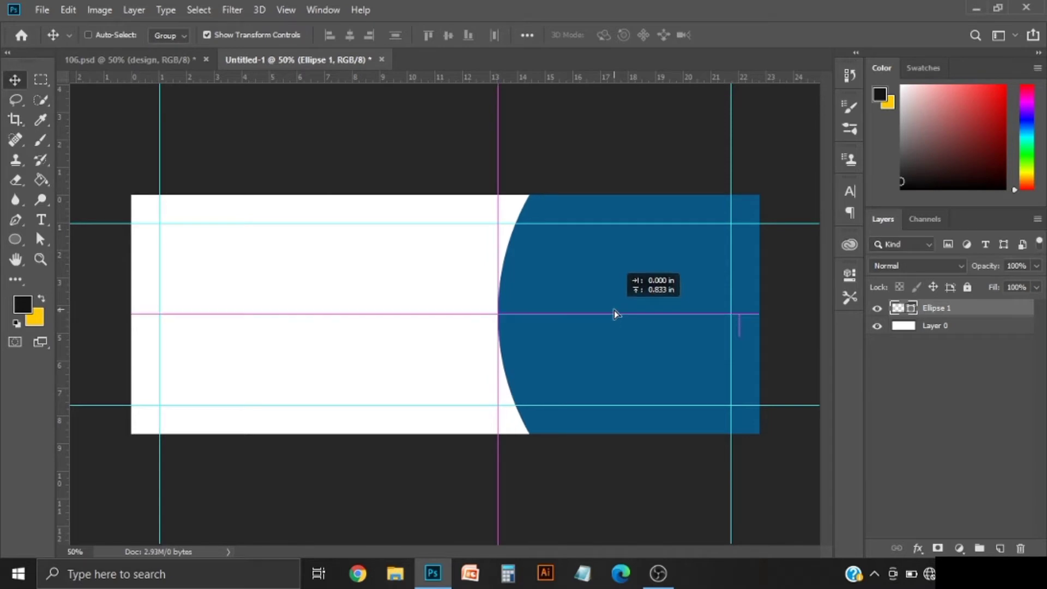
pyautogui.moveTo(613, 310); pyautogui.dragTo(573, 312)
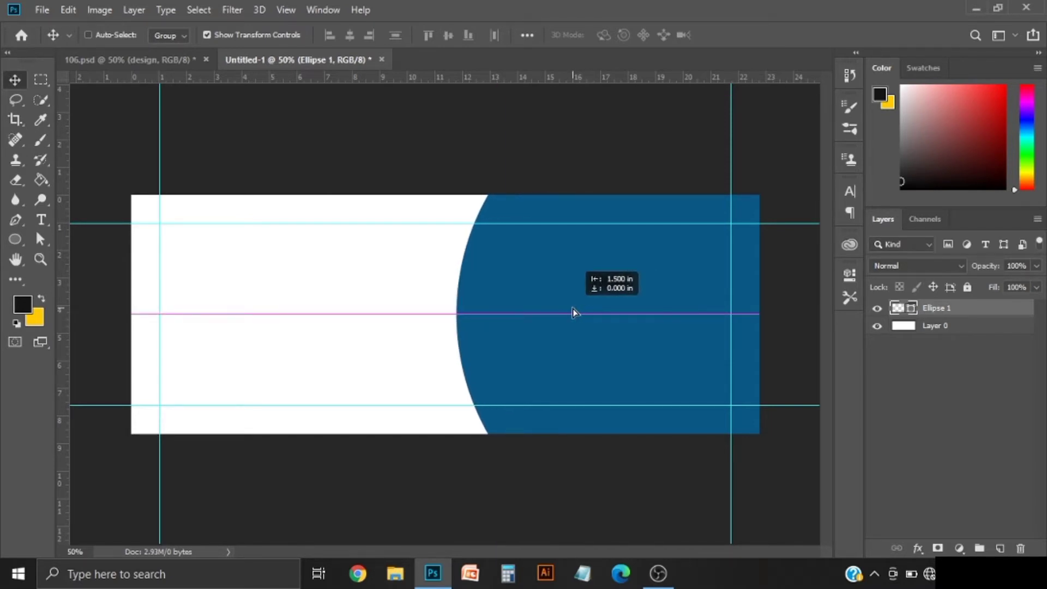
pyautogui.moveTo(573, 312); pyautogui.dragTo(561, 307)
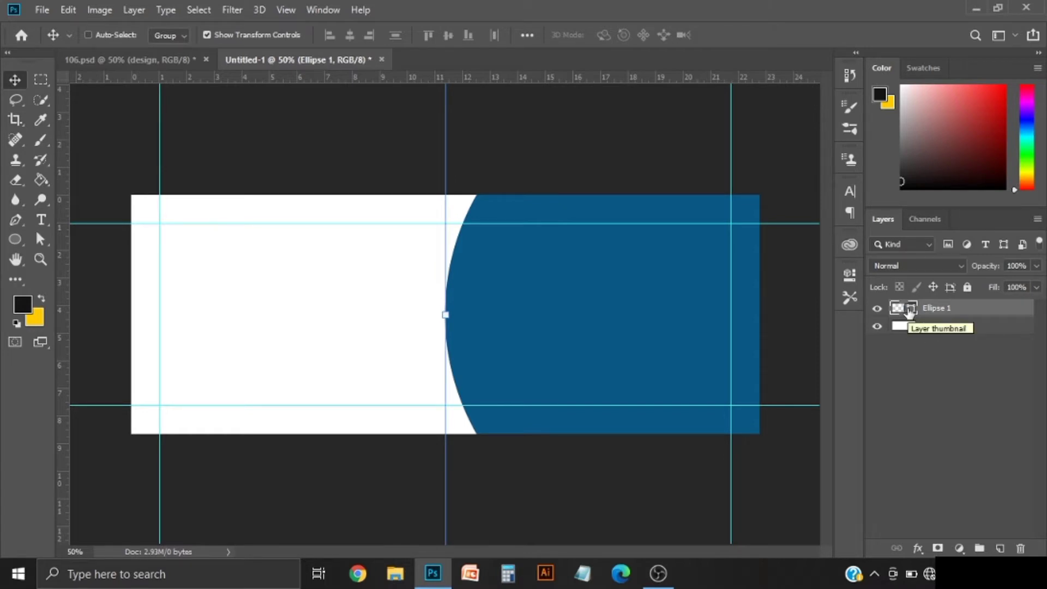
# Step: Fill the circle with yellow #ffcb05 and nudge it slightly left
pyautogui.doubleClick(909, 310)
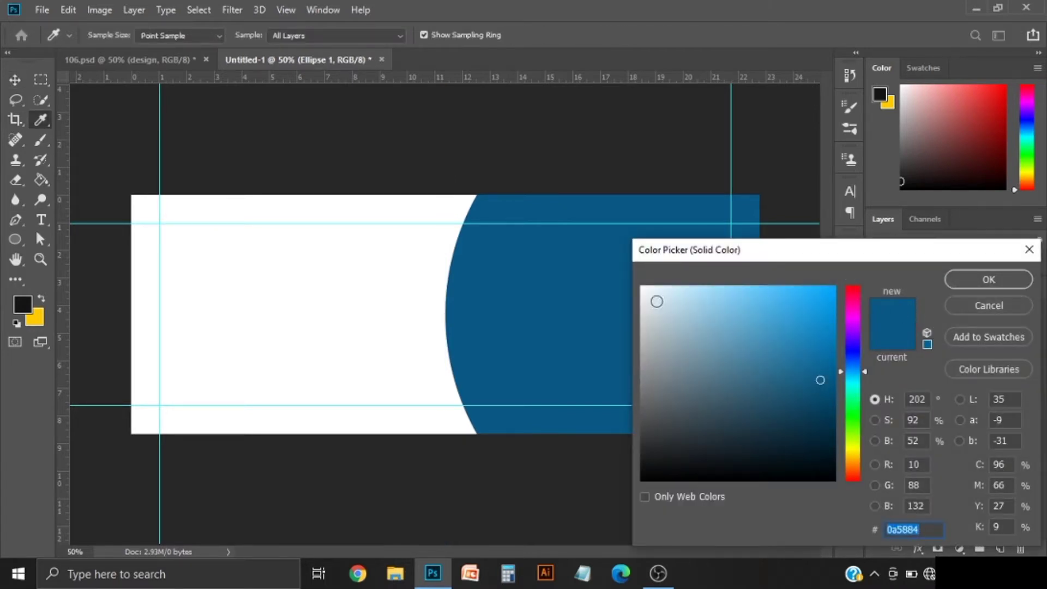
pyautogui.click(39, 316)
pyautogui.press('v')
pyautogui.click(988, 279)
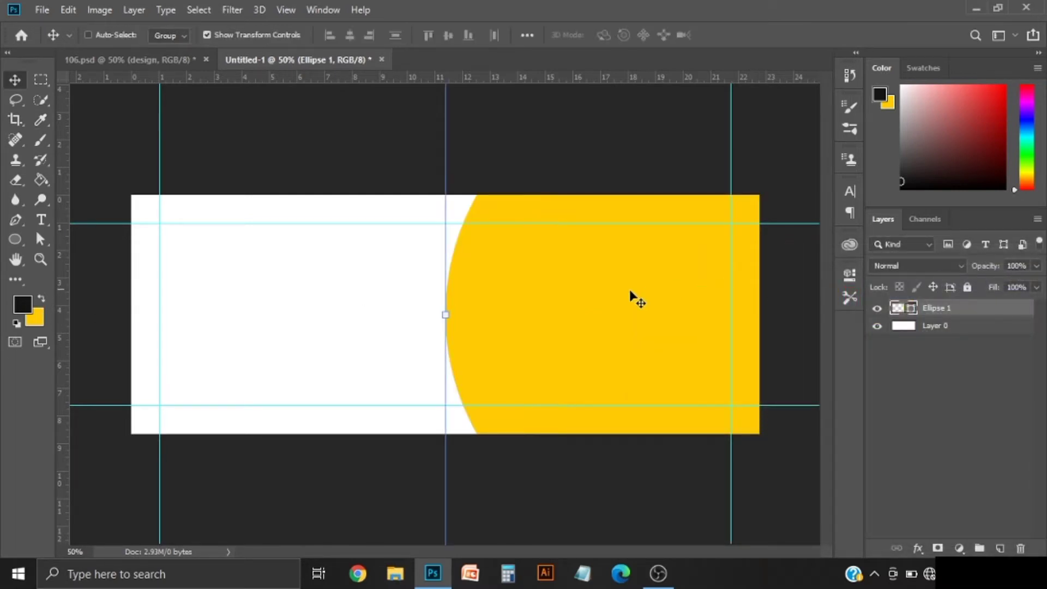
pyautogui.moveTo(631, 296); pyautogui.dragTo(605, 299)
pyautogui.click(14, 239)
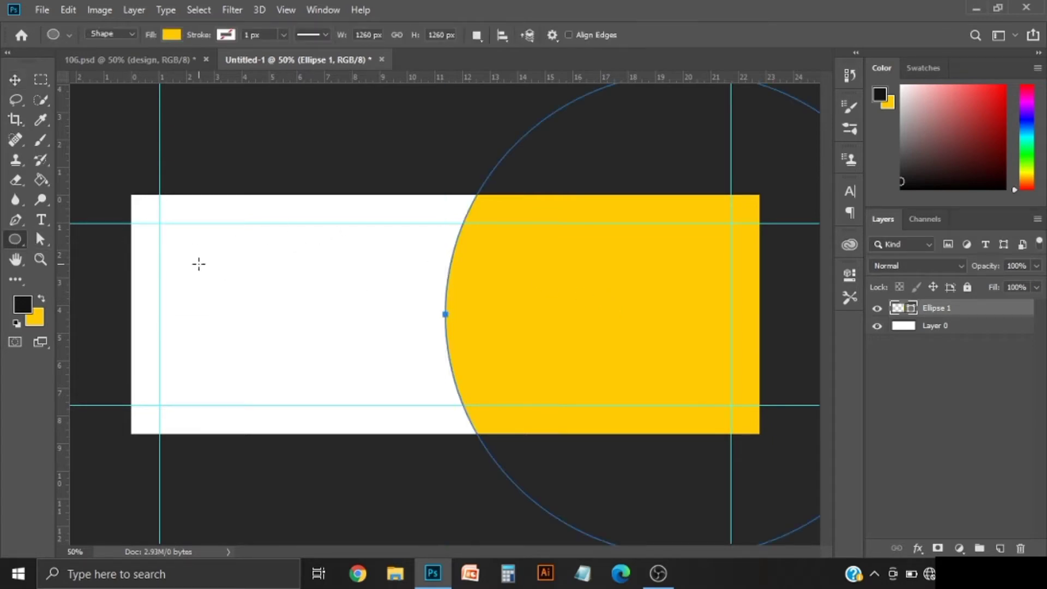
# Step: Draw Ellipse 2 on the left, scale it to 93.77% and fit it between the horizontal guides
pyautogui.moveTo(181, 237); pyautogui.dragTo(507, 460)
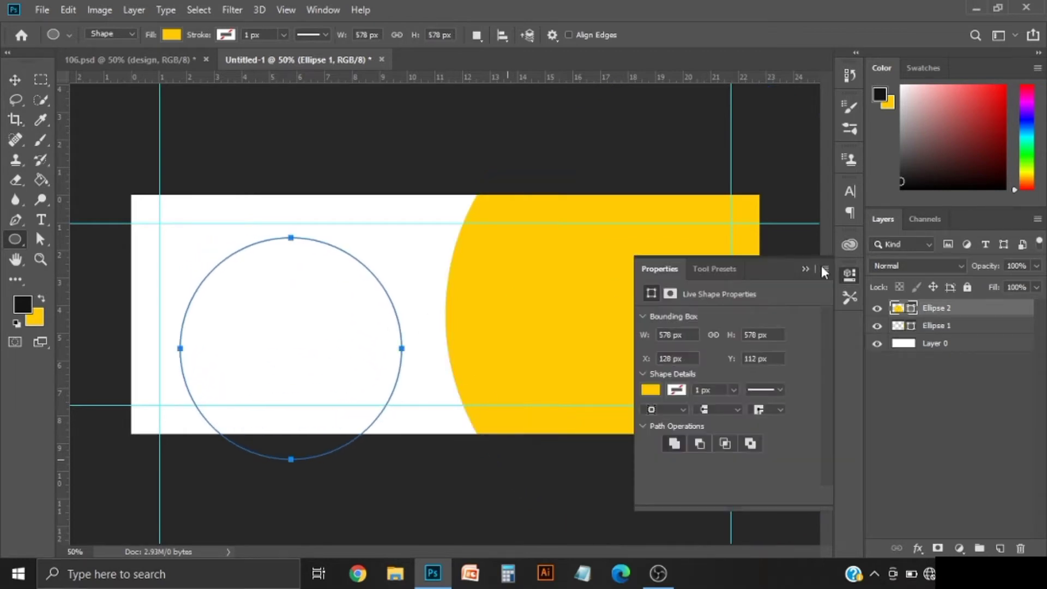
pyautogui.doubleClick(803, 266)
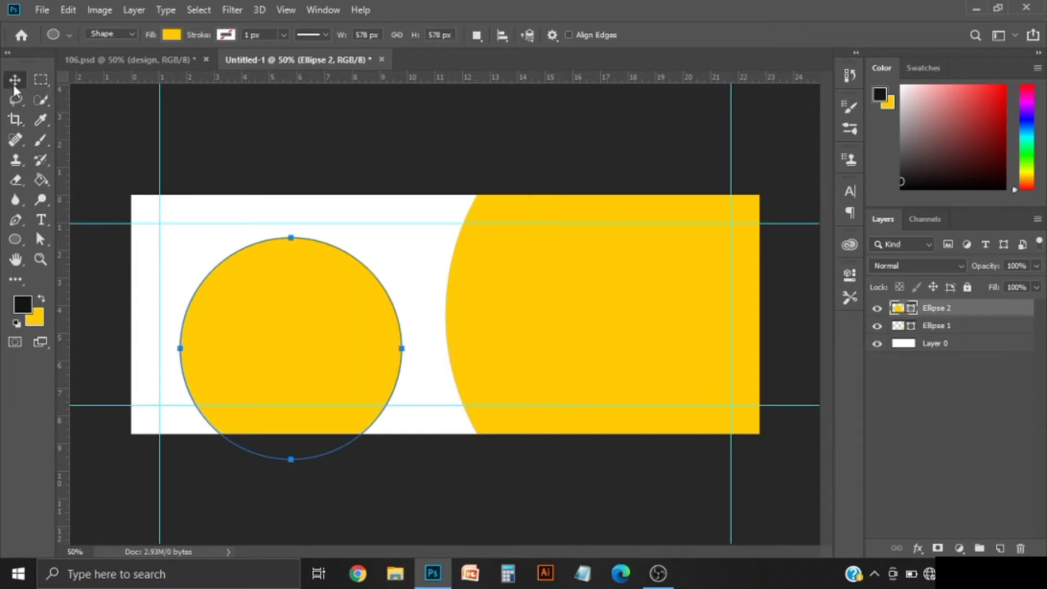
pyautogui.click(14, 82)
pyautogui.moveTo(326, 367); pyautogui.dragTo(306, 335)
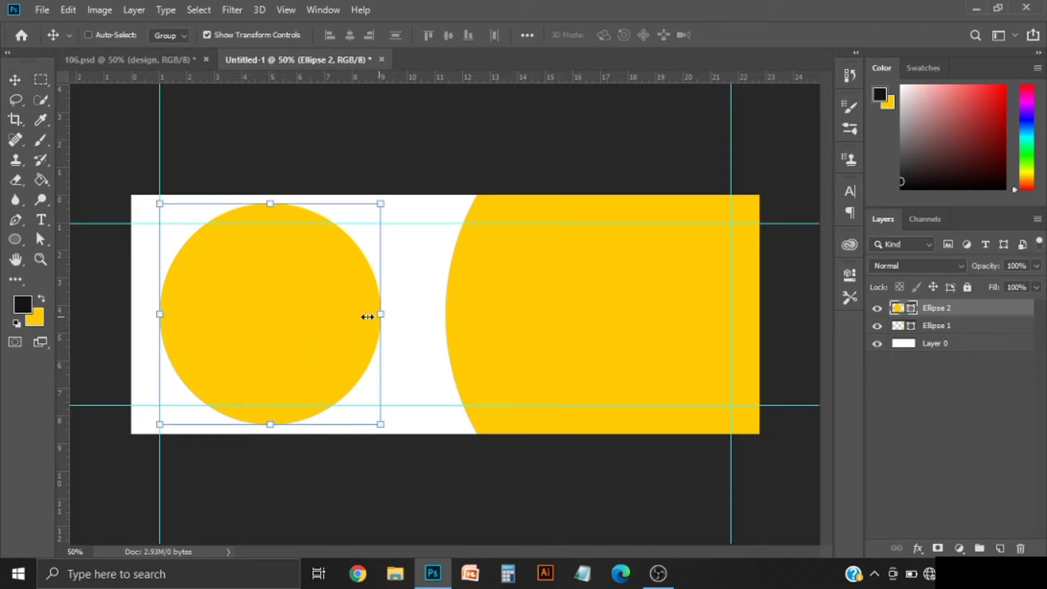
pyautogui.moveTo(379, 316); pyautogui.dragTo(367, 314)
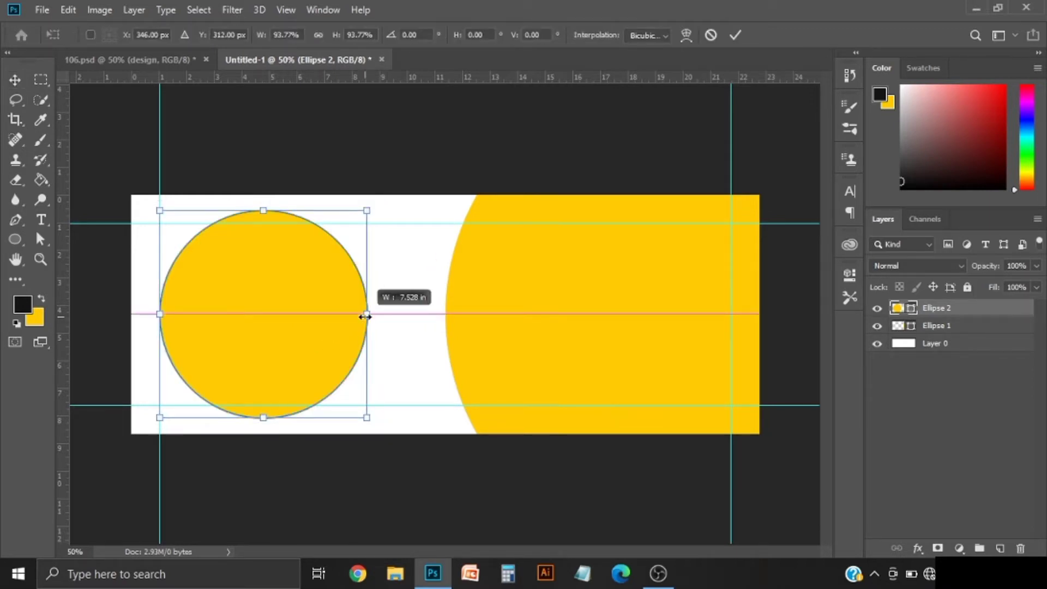
pyautogui.click(735, 35)
pyautogui.moveTo(267, 299); pyautogui.dragTo(251, 299)
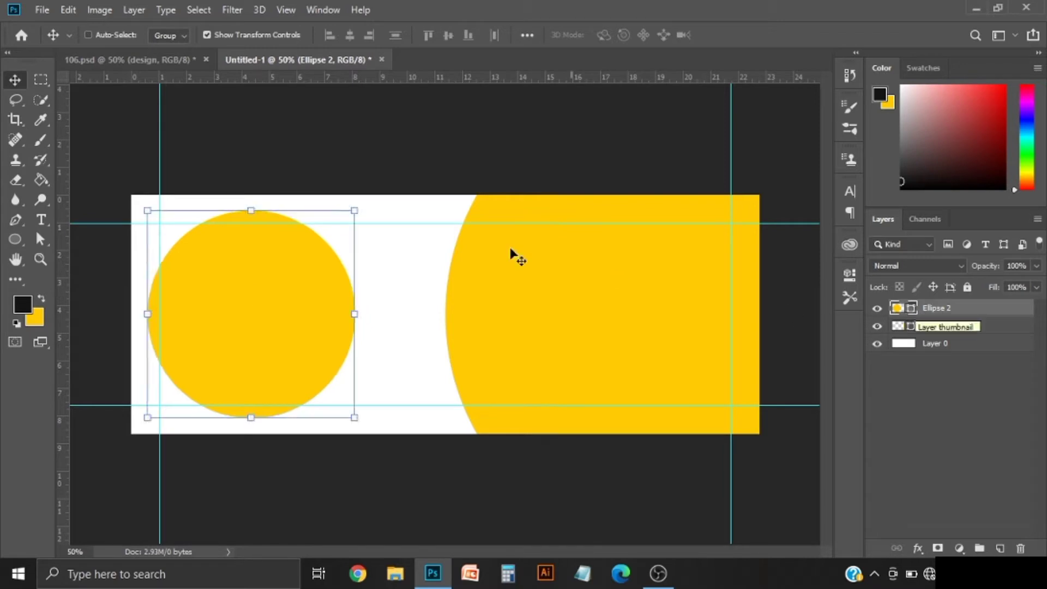
# Step: Place the samosa plate photo as an embedded layer and clip it to the left circle
pyautogui.click(39, 7)
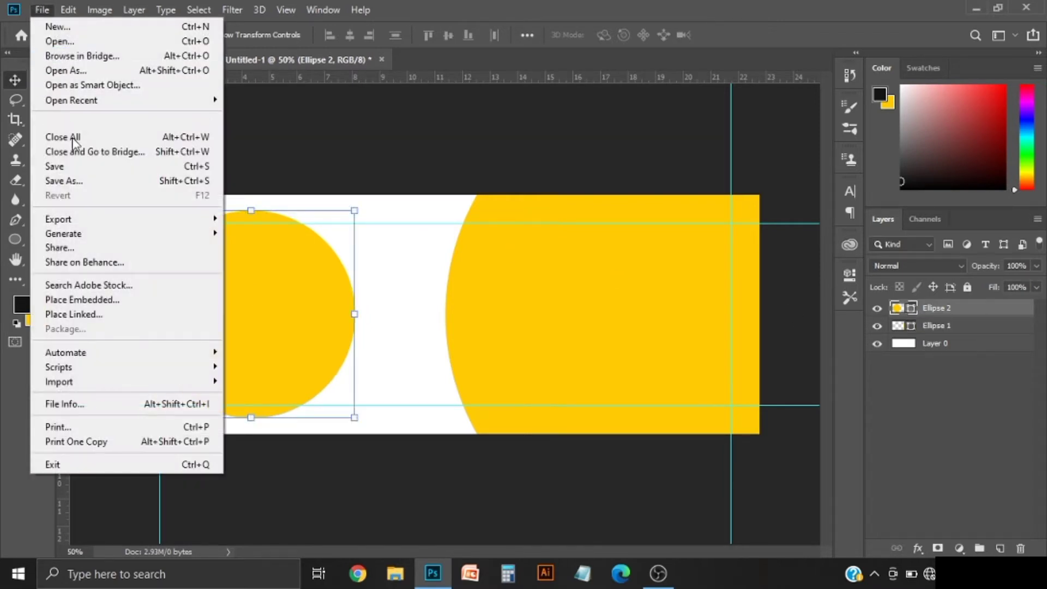
pyautogui.click(112, 300)
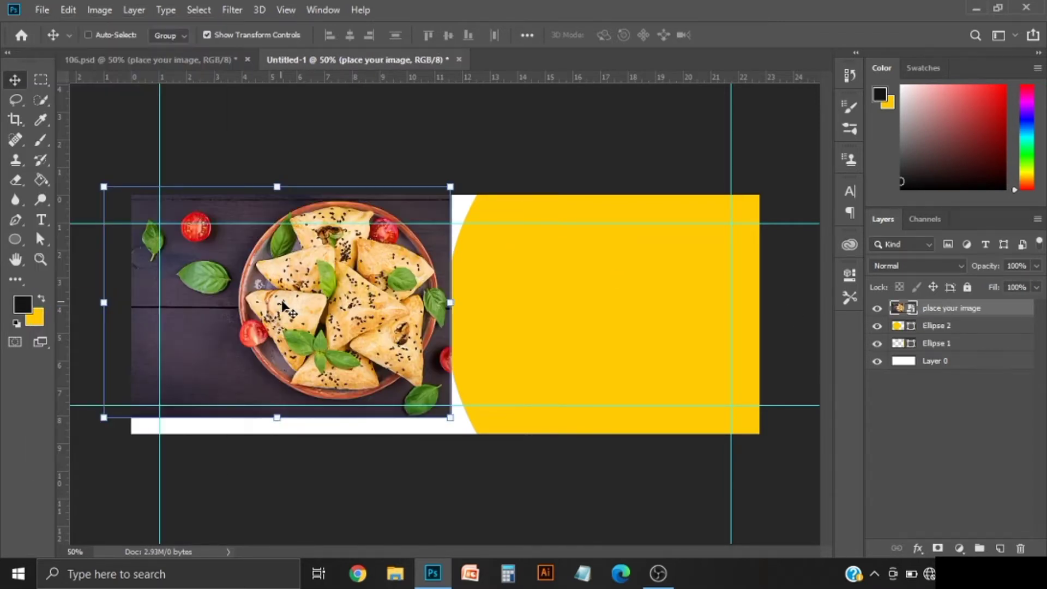
pyautogui.moveTo(343, 308); pyautogui.dragTo(257, 312)
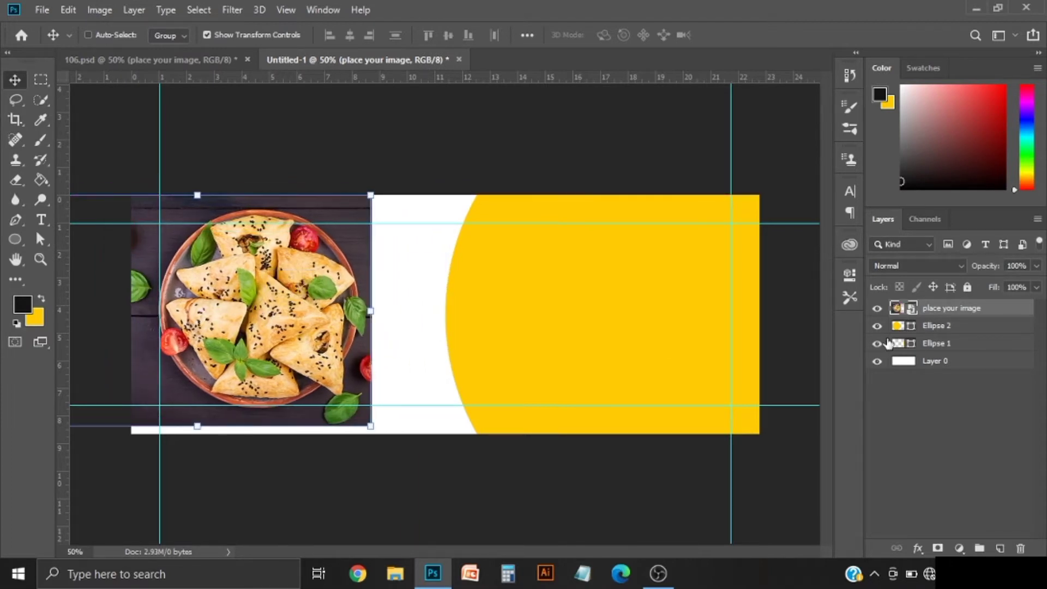
pyautogui.keyDown('alt'); pyautogui.click(946, 316); pyautogui.keyUp('alt')
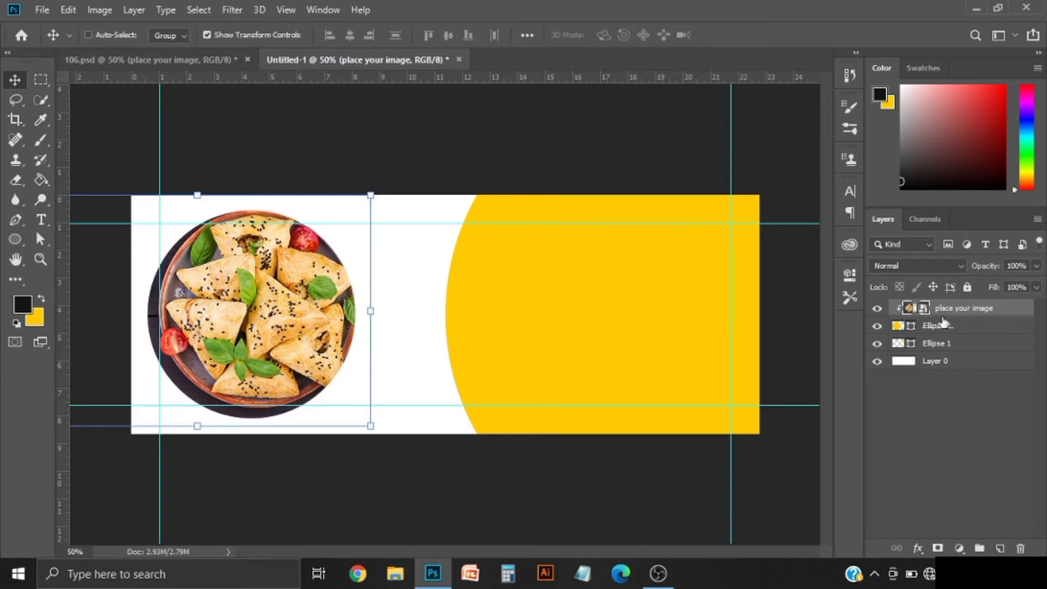
# Step: Scale the photo to 96.69% and position it to fill the circle
pyautogui.moveTo(304, 302); pyautogui.dragTo(286, 300)
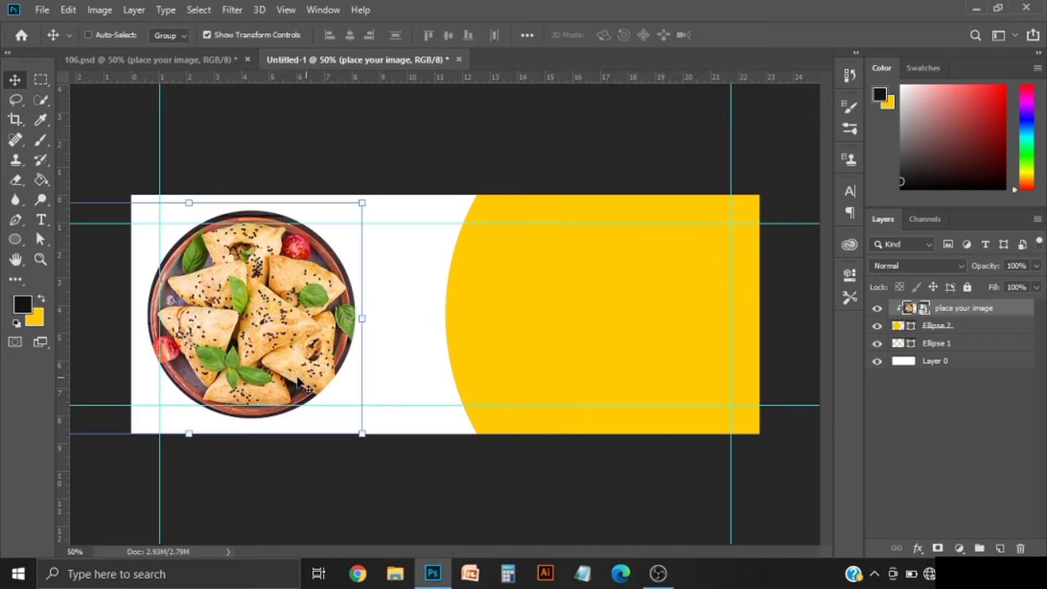
pyautogui.moveTo(191, 437); pyautogui.dragTo(191, 426)
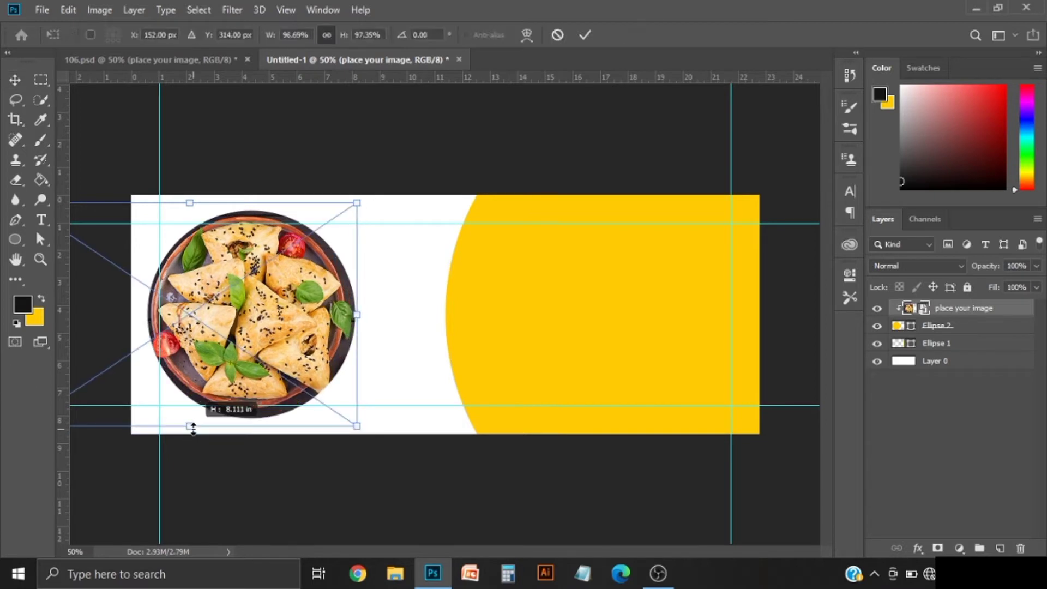
pyautogui.click(585, 34)
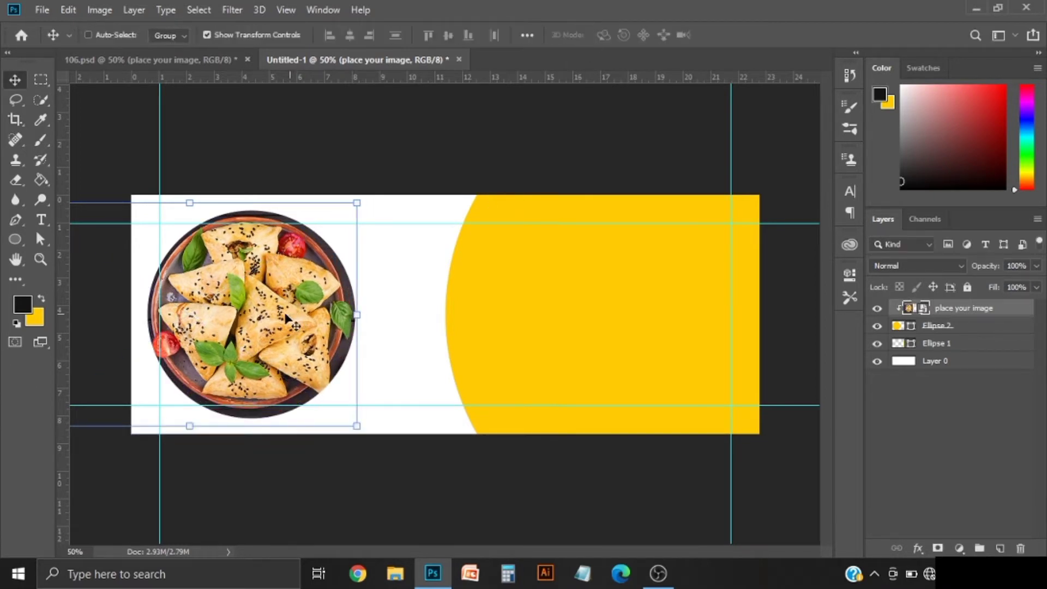
pyautogui.moveTo(287, 320); pyautogui.dragTo(291, 318)
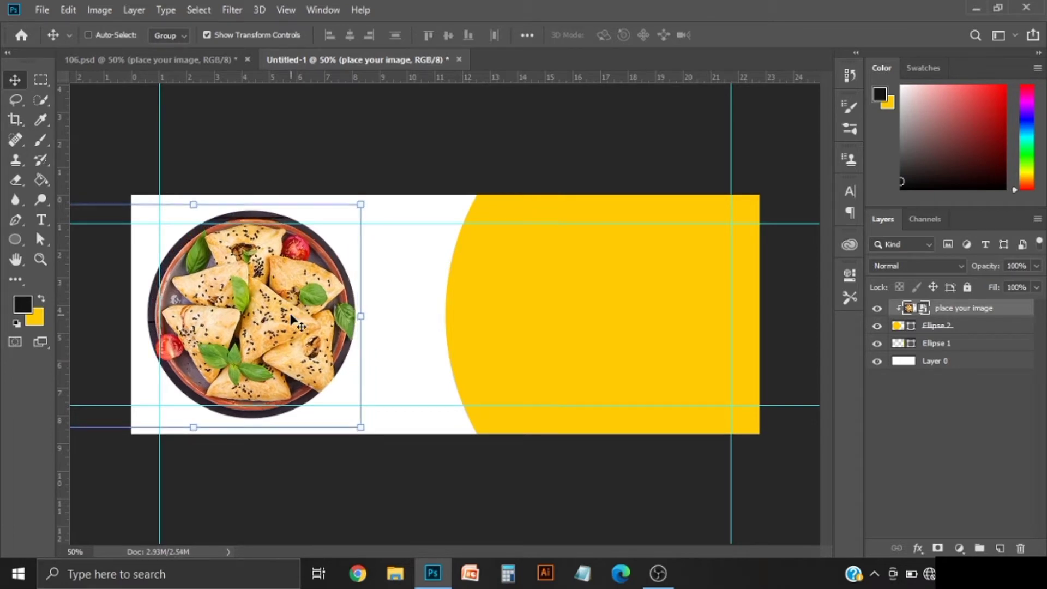
pyautogui.click(291, 318)
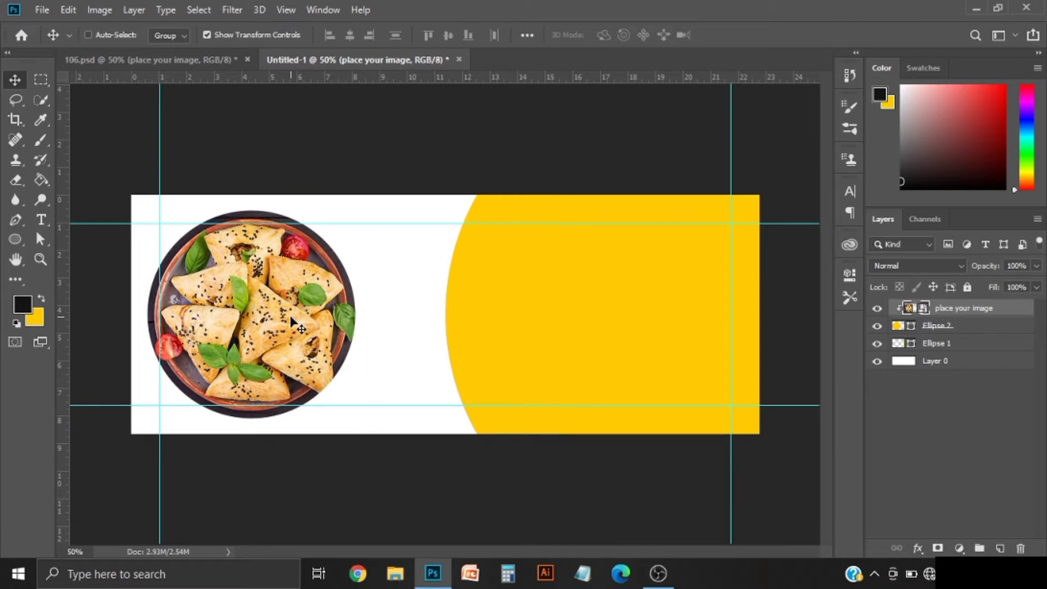
pyautogui.click(291, 318)
pyautogui.click(294, 319)
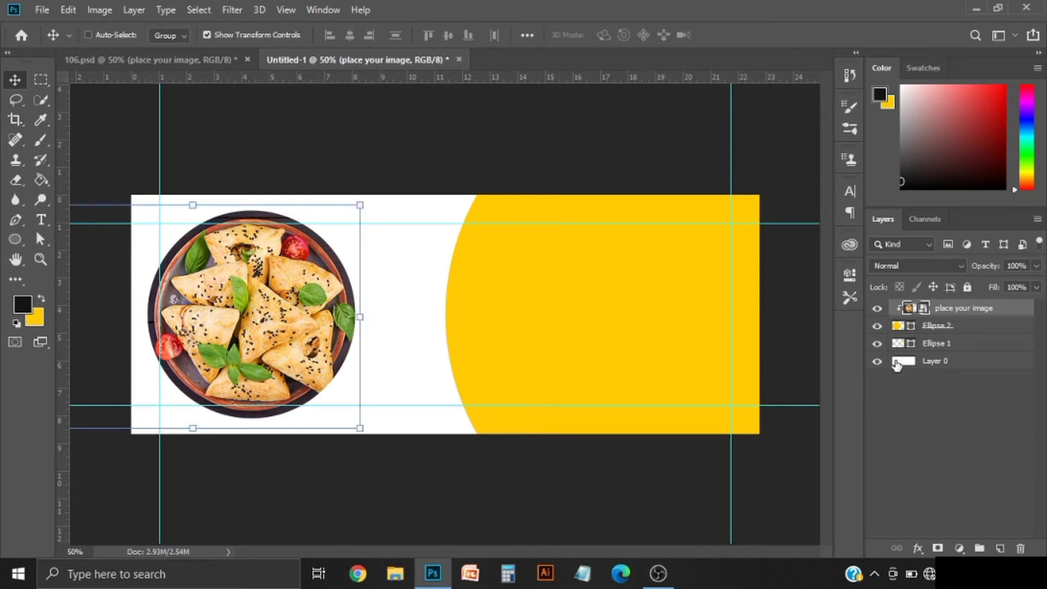
# Step: Select Ellipse 1 and drag it left toward the food circle
pyautogui.click(957, 343)
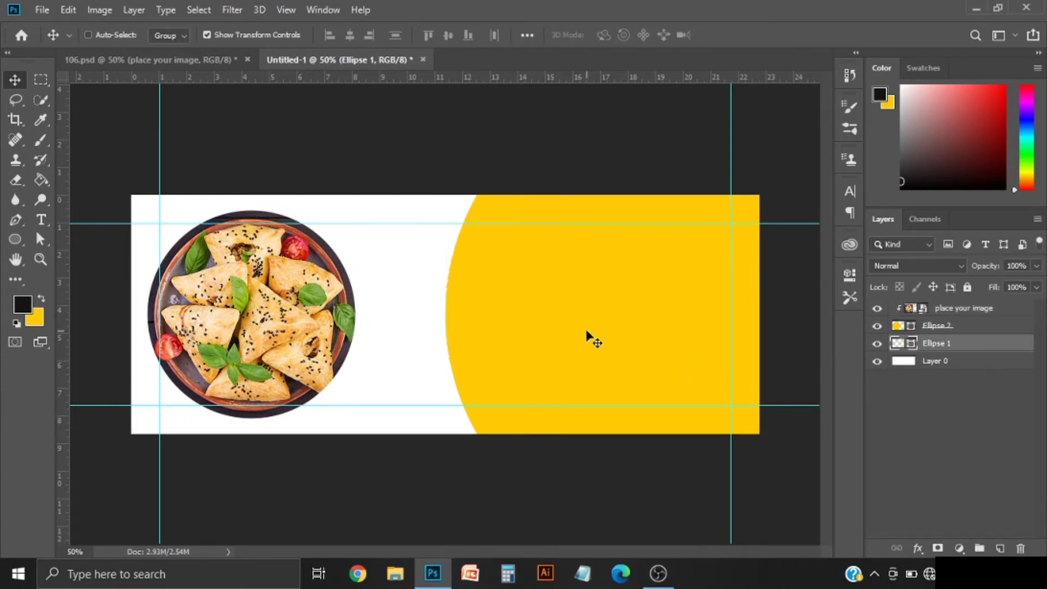
pyautogui.moveTo(584, 331); pyautogui.dragTo(532, 331)
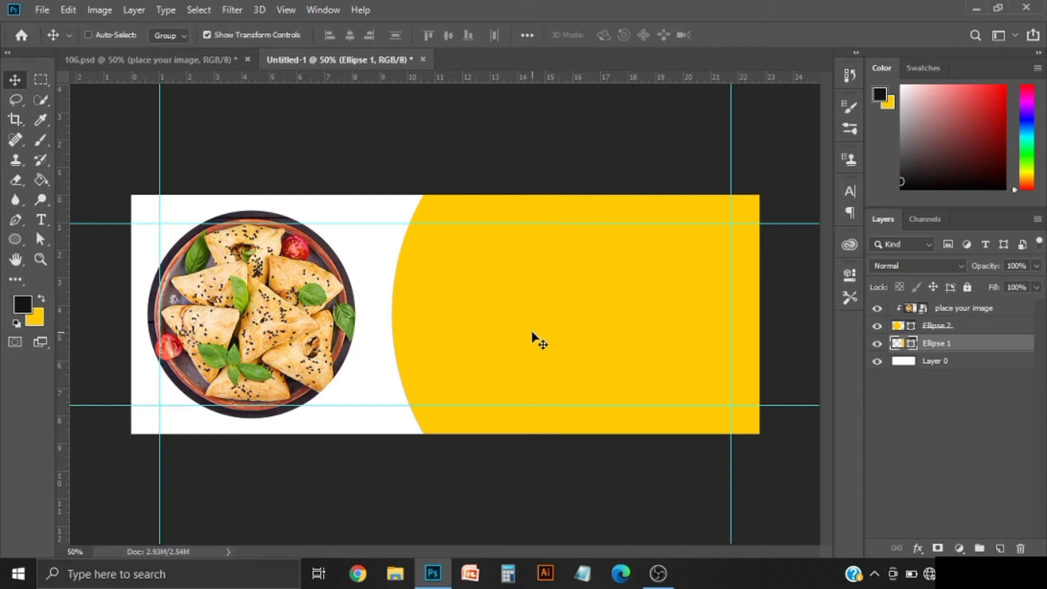
pyautogui.moveTo(533, 337); pyautogui.dragTo(538, 334)
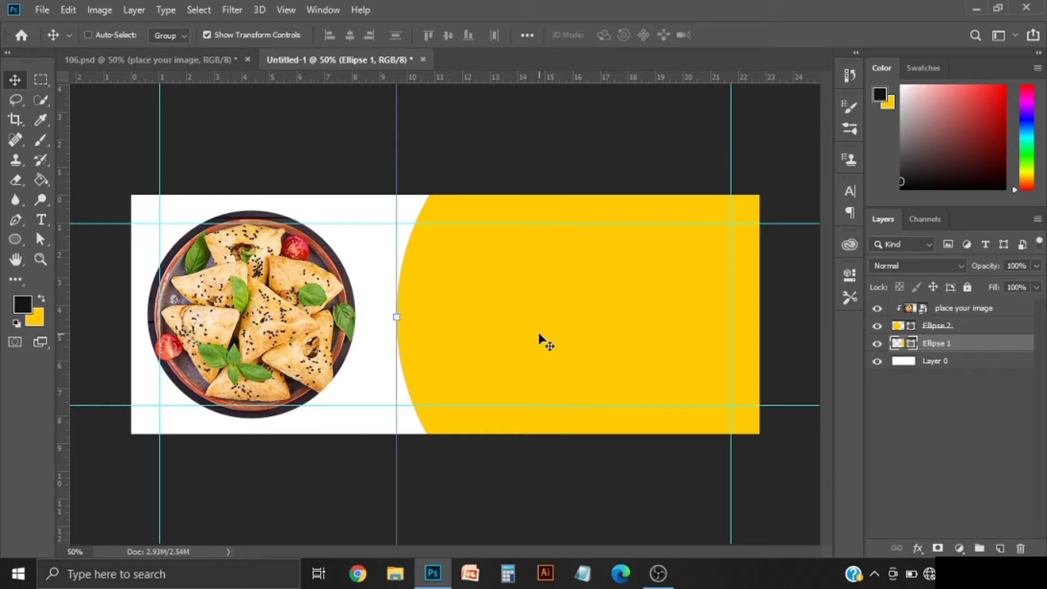
# Step: Draw a small 222 px yellow circle, Ellipse 3, at the food circle's lower right, stacked above the photo
pyautogui.click(15, 239)
pyautogui.moveTo(306, 338); pyautogui.dragTo(391, 430)
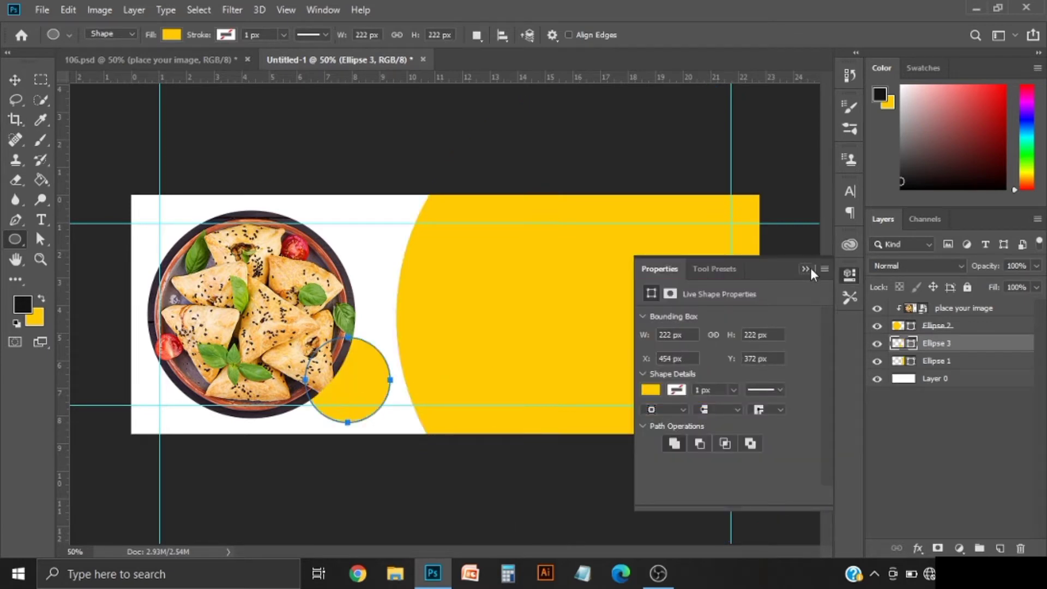
pyautogui.click(809, 271)
pyautogui.click(20, 82)
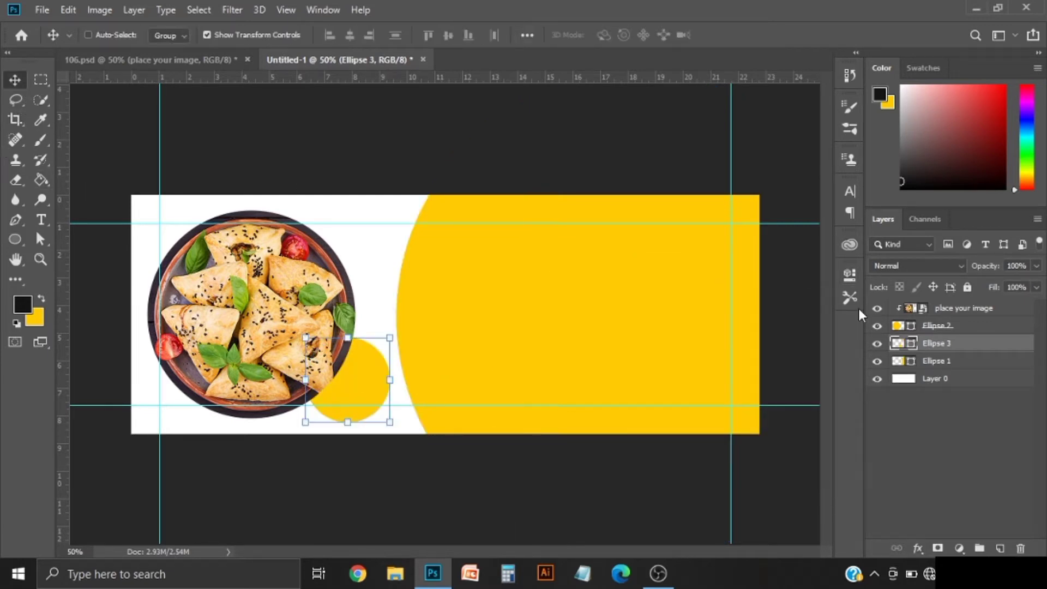
pyautogui.moveTo(968, 345); pyautogui.dragTo(965, 303)
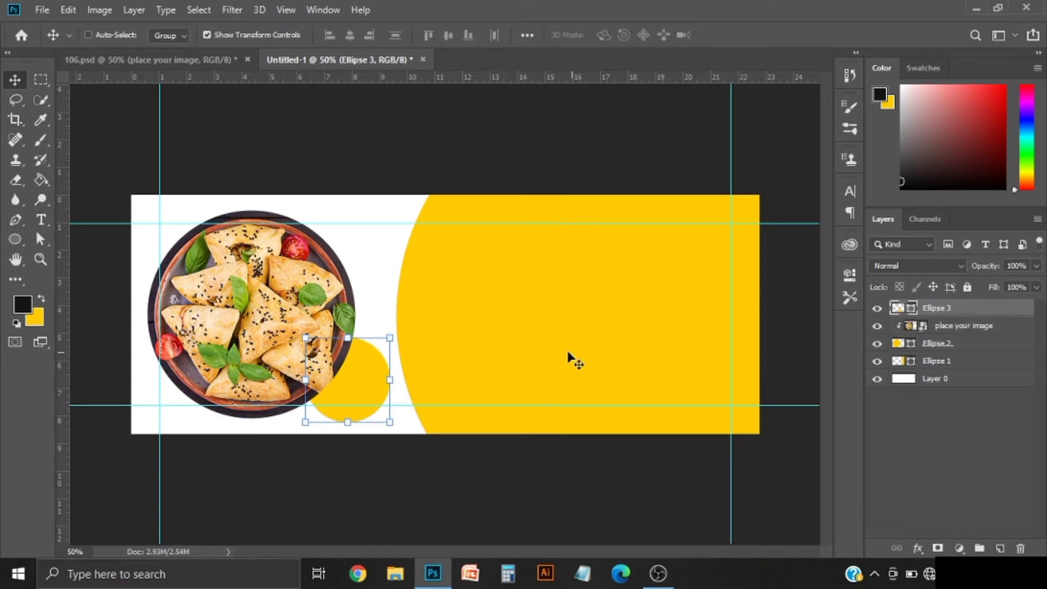
pyautogui.moveTo(502, 357); pyautogui.dragTo(492, 349)
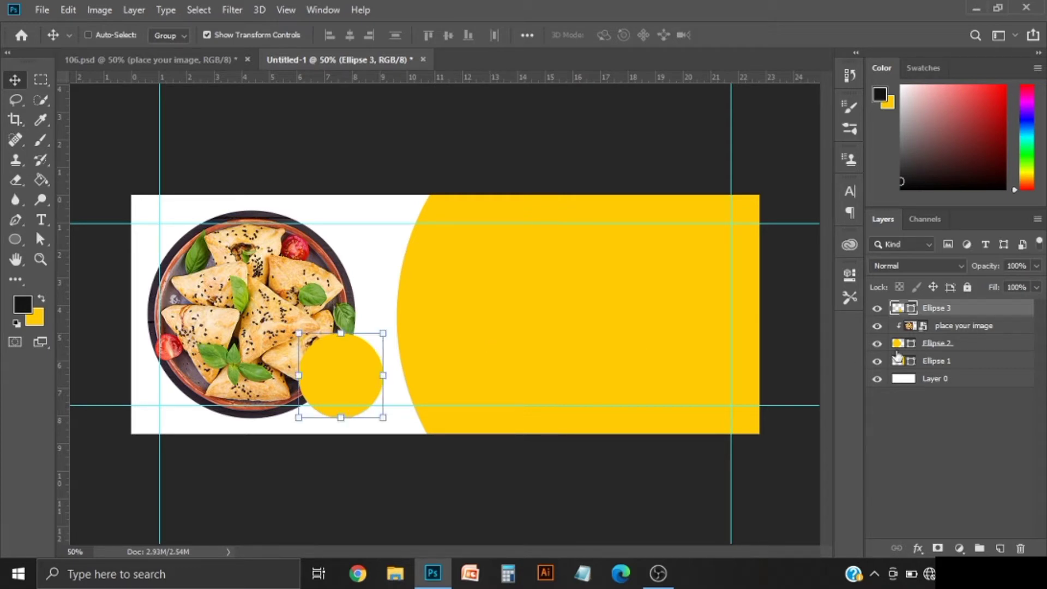
pyautogui.click(953, 360)
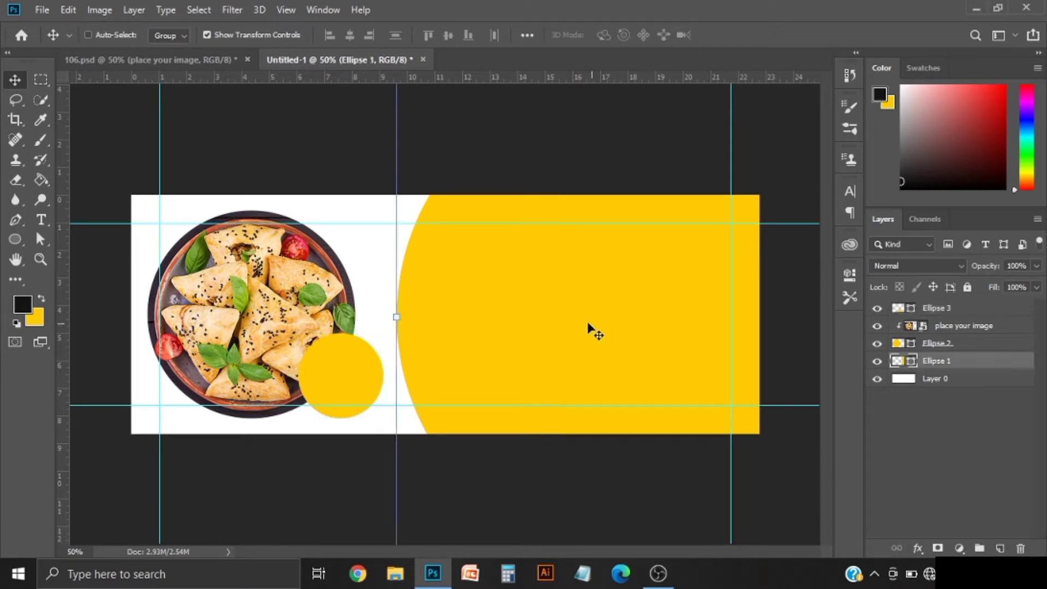
# Step: Duplicate Ellipse 1, fill the copy white and offset it to leave a yellow arc
pyautogui.moveTo(560, 325); pyautogui.dragTo(577, 325)
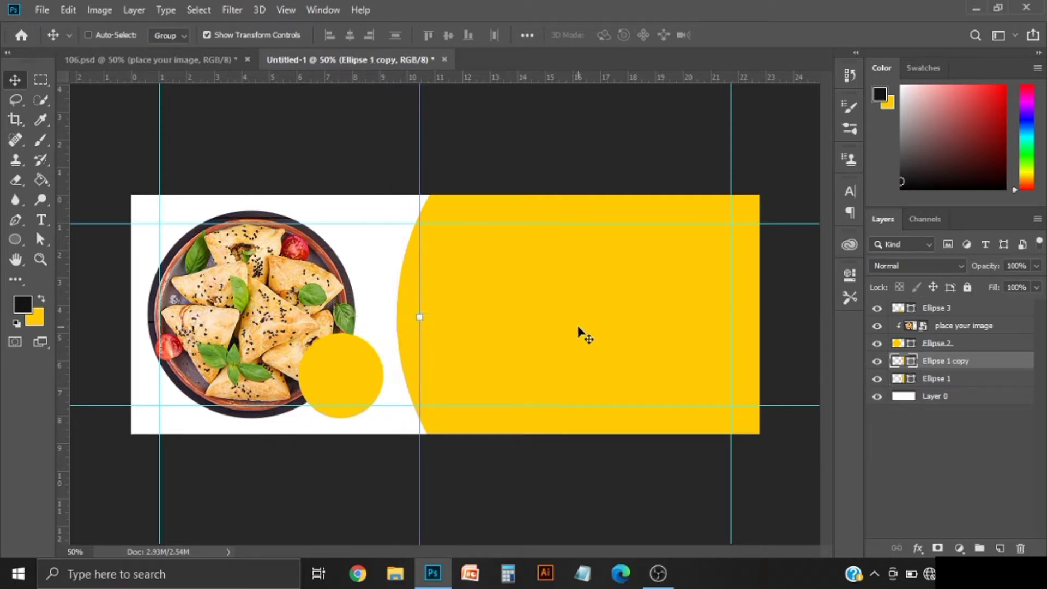
pyautogui.doubleClick(910, 365)
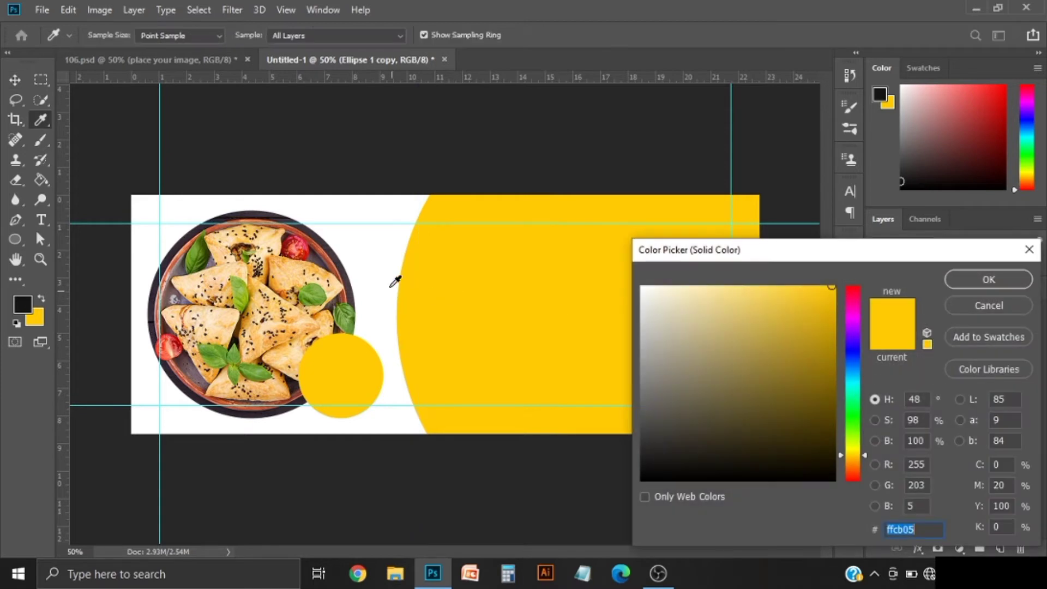
pyautogui.click(379, 258)
pyautogui.click(988, 279)
pyautogui.press('v')
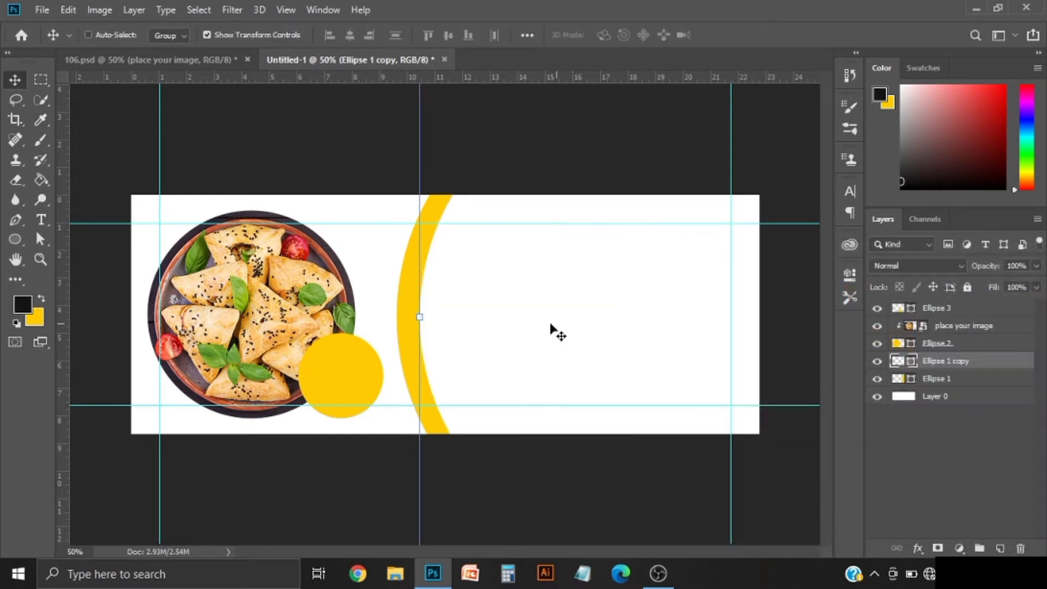
pyautogui.moveTo(512, 332); pyautogui.dragTo(494, 327)
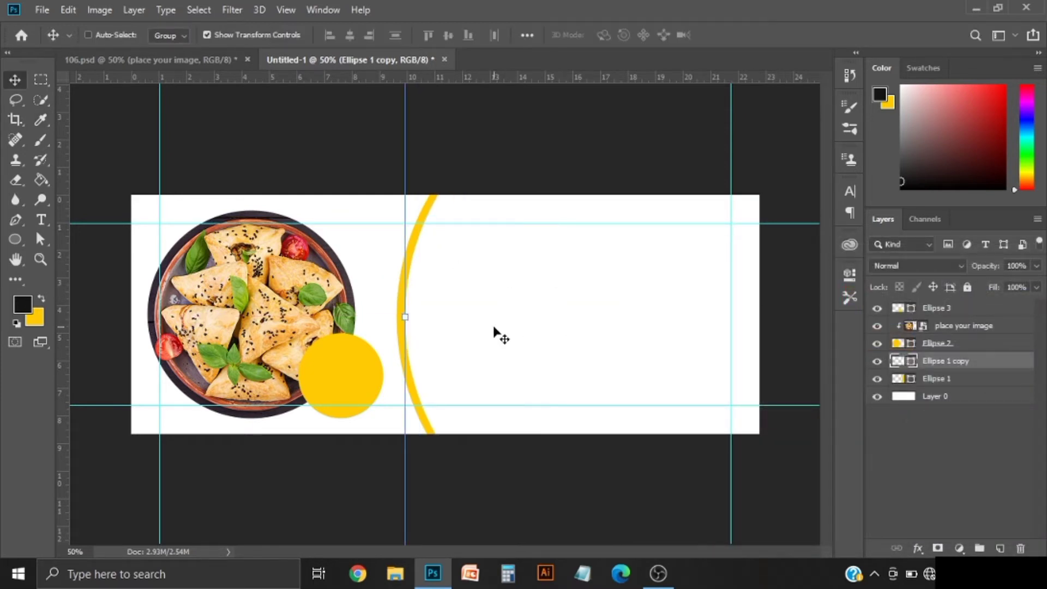
pyautogui.press('Right')
pyautogui.press('Right')
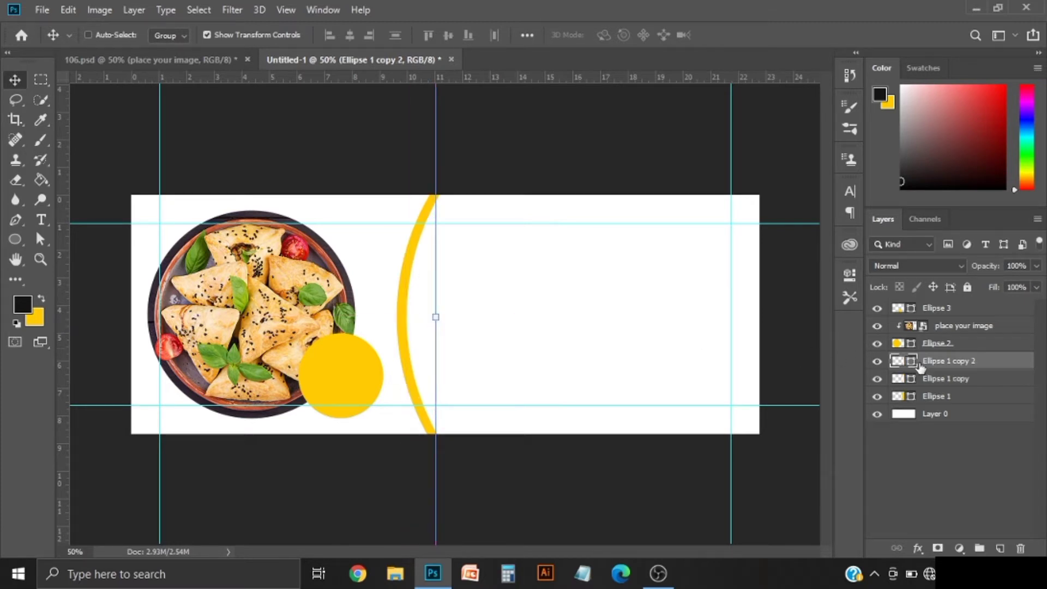
# Step: Fill the second copy dark grey #141414 and shift it left, leaving a thin white band
pyautogui.doubleClick(897, 361)
pyautogui.click(24, 306)
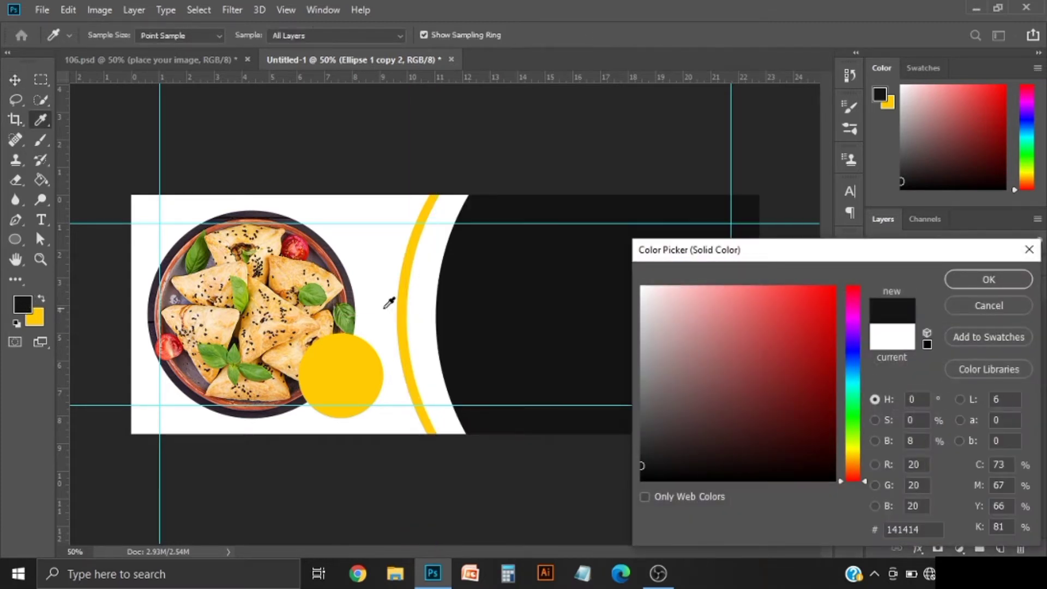
pyautogui.click(988, 279)
pyautogui.press('v')
pyautogui.moveTo(627, 299); pyautogui.dragTo(603, 303)
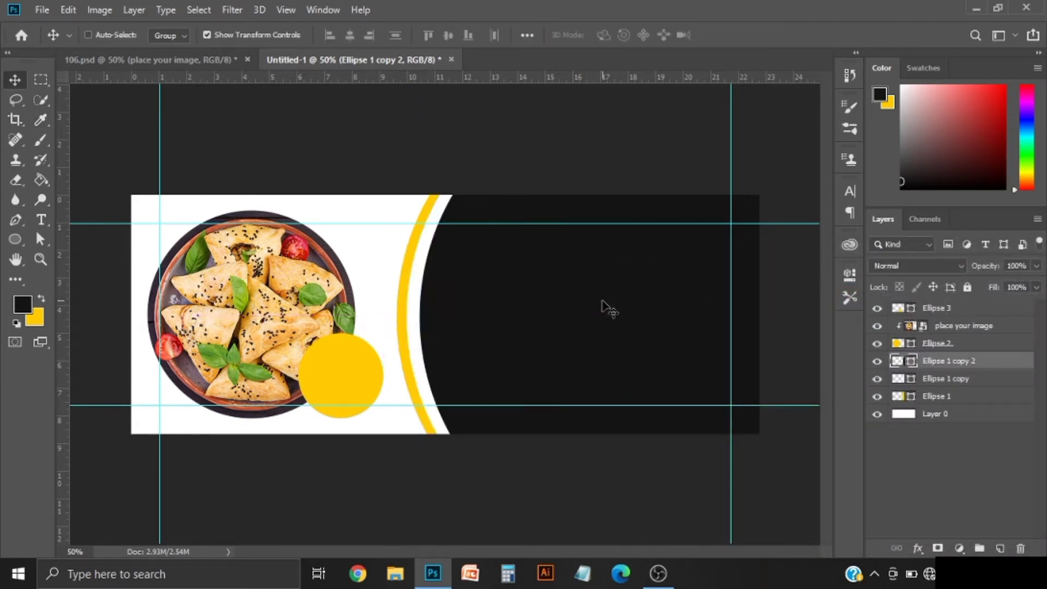
pyautogui.hotkey('shift', 'Left')
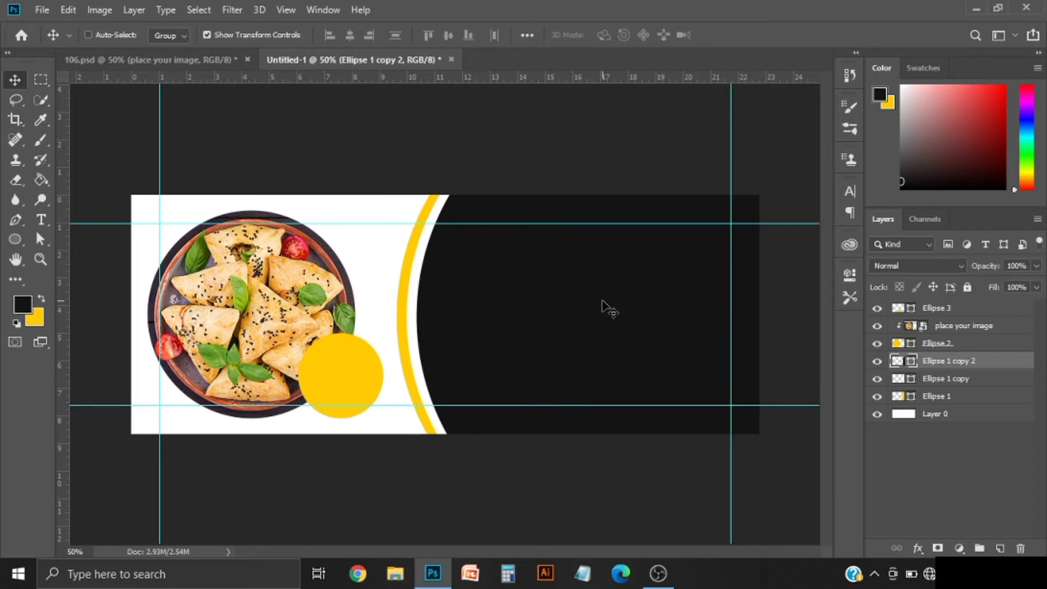
# Step: Scale the three ring ellipses to about 86.7% and move them left
pyautogui.keyDown('shift'); pyautogui.click(959, 400); pyautogui.keyUp('shift')
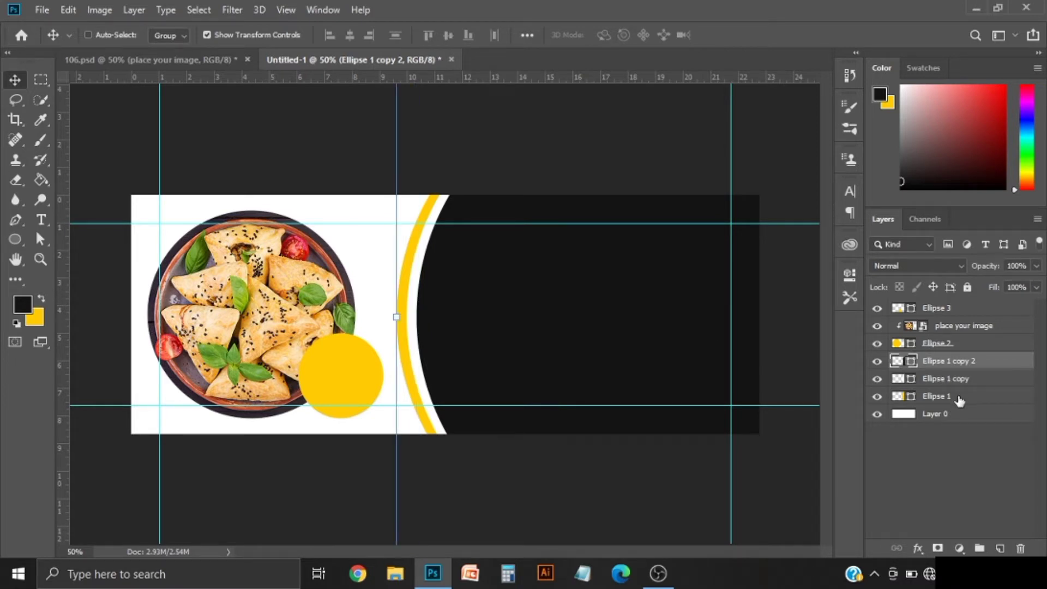
pyautogui.moveTo(395, 316); pyautogui.dragTo(461, 315)
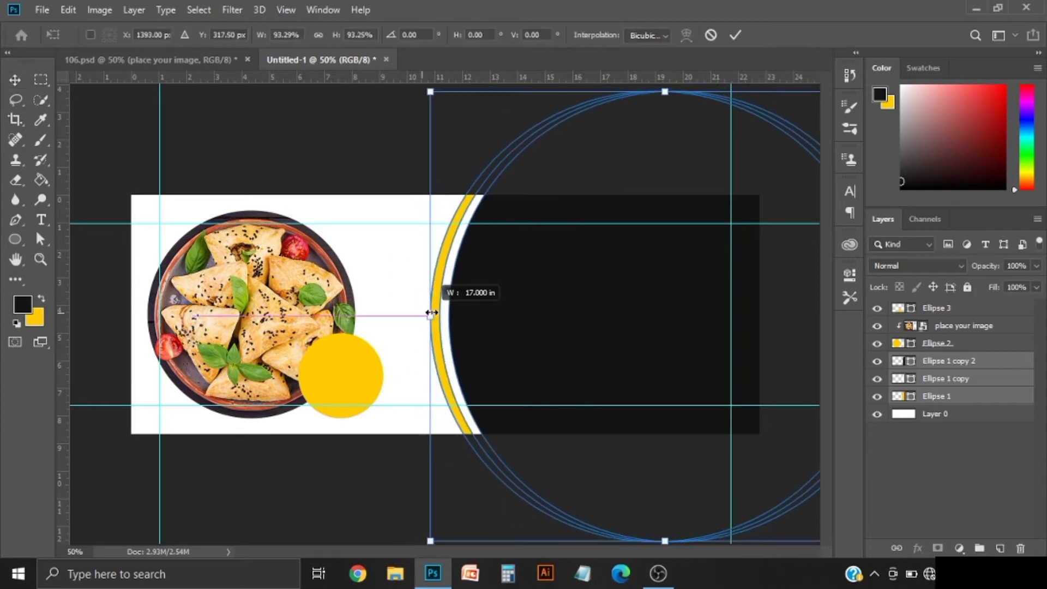
pyautogui.moveTo(562, 315); pyautogui.dragTo(503, 318)
pyautogui.click(736, 35)
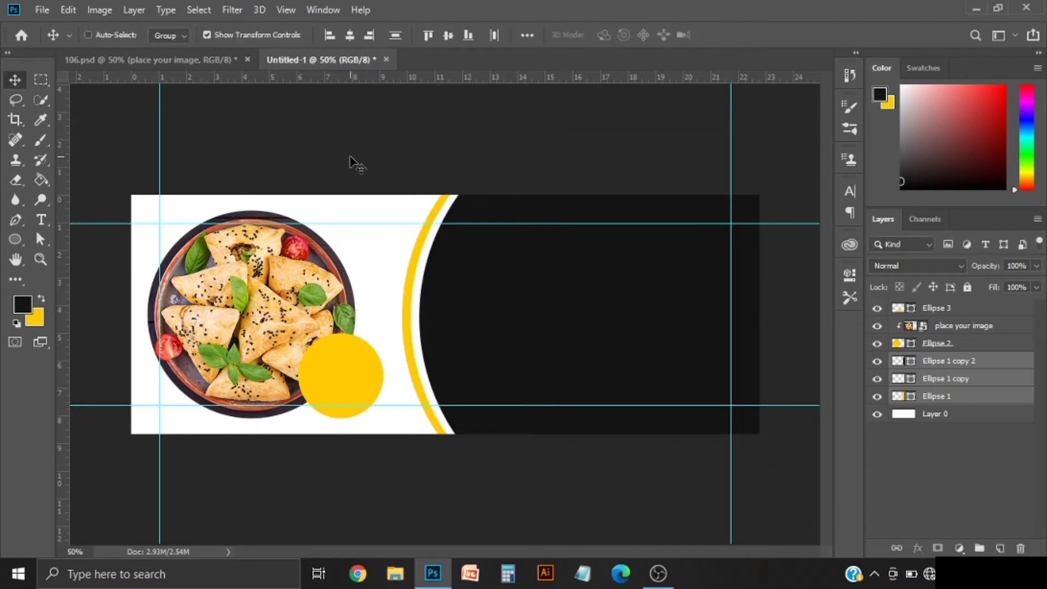
# Step: Fine-tune the rings' position with arrow-key nudges and select Ellipse 1 copy 2
pyautogui.moveTo(479, 315); pyautogui.dragTo(473, 317)
pyautogui.press('Left')
pyautogui.press('Left')
pyautogui.press('Left')
pyautogui.press('Left')
pyautogui.press('Left')
pyautogui.press('Left')
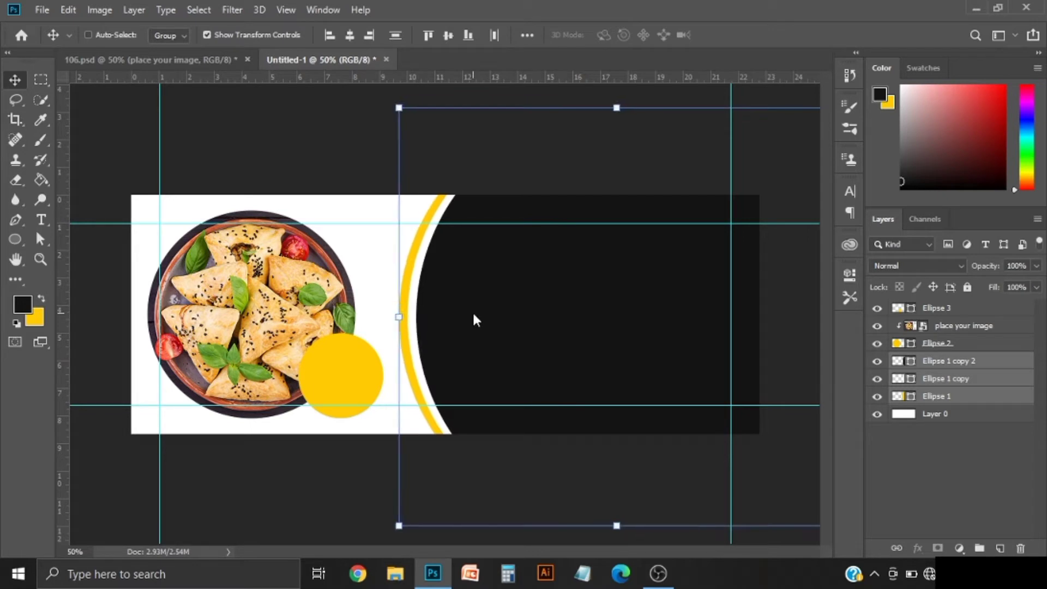
pyautogui.press('Left')
pyautogui.press('Left')
pyautogui.press('Left')
pyautogui.press('Left')
pyautogui.press('Left')
pyautogui.press('Left')
pyautogui.press('Left')
pyautogui.press('Left')
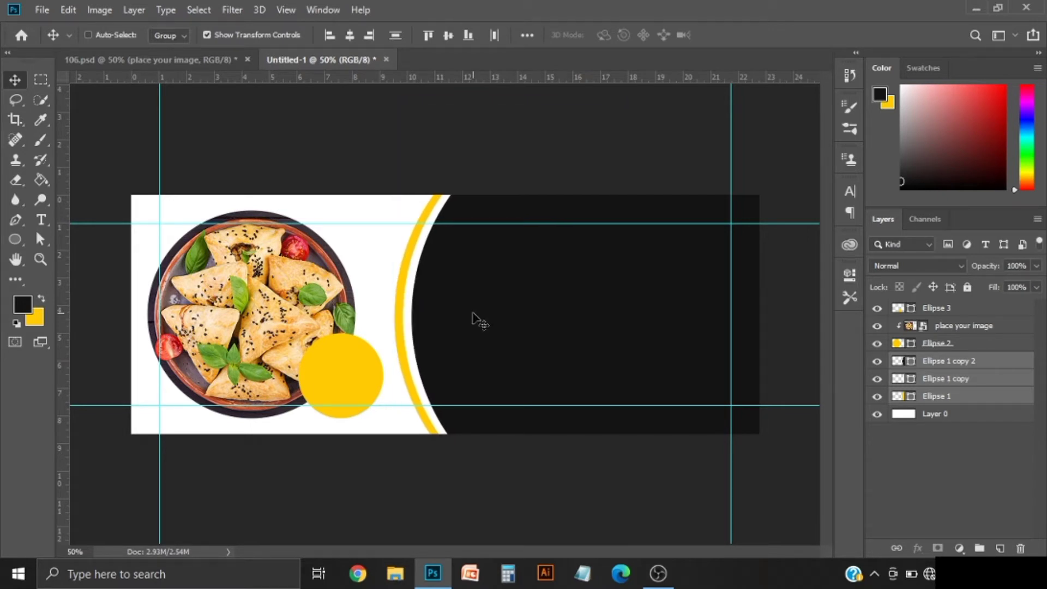
pyautogui.press('Right')
pyautogui.press('Right')
pyautogui.press('Right')
pyautogui.press('Right')
pyautogui.press('Right')
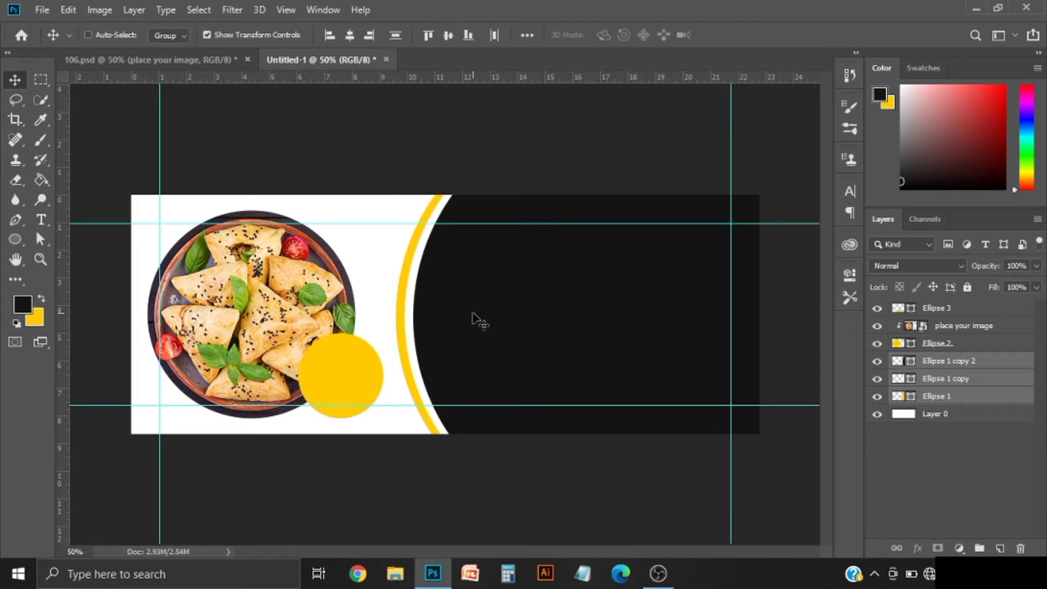
pyautogui.press('Right')
pyautogui.press('Right')
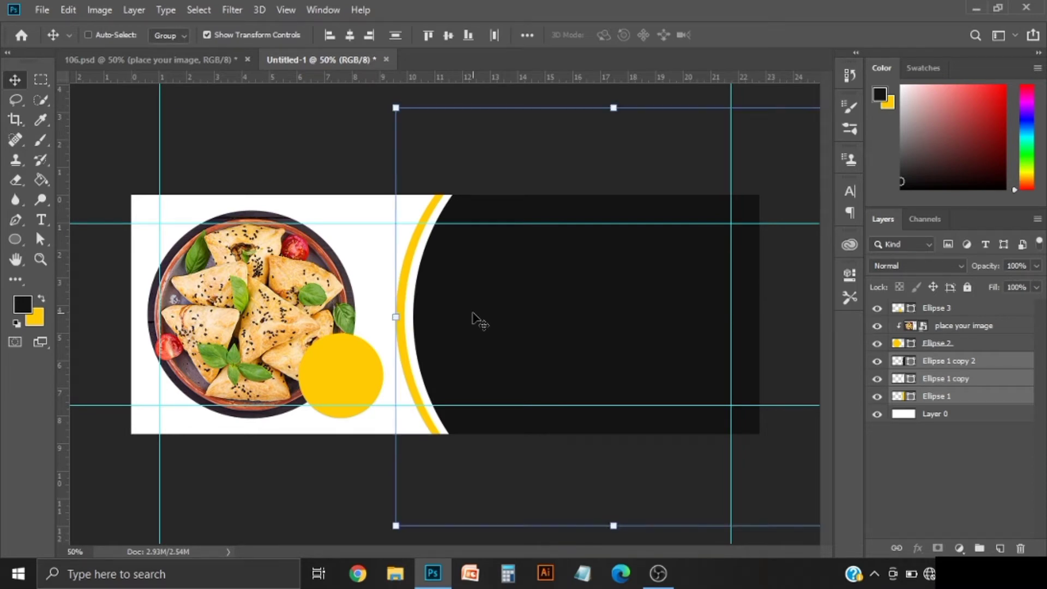
pyautogui.press('Right')
pyautogui.click(946, 361)
# Step: Draw a new circle, Ellipse 4, in the dark panel and fill it #3d3d3d
pyautogui.click(15, 239)
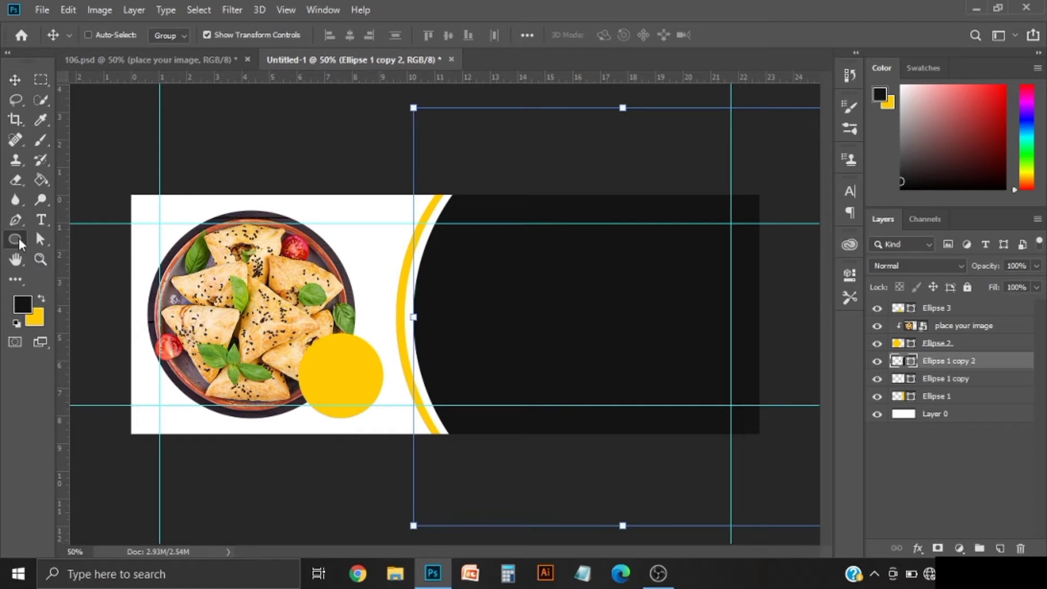
pyautogui.moveTo(545, 282)
pyautogui.mouseDown()
pyautogui.moveTo(569, 322)
pyautogui.moveTo(669, 427)
pyautogui.mouseUp()
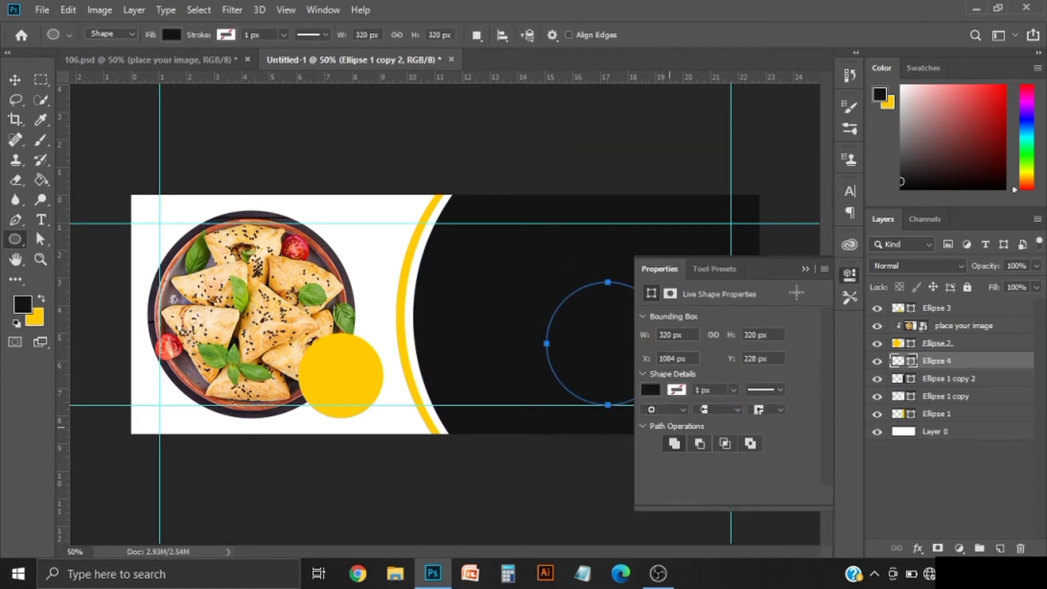
pyautogui.click(810, 264)
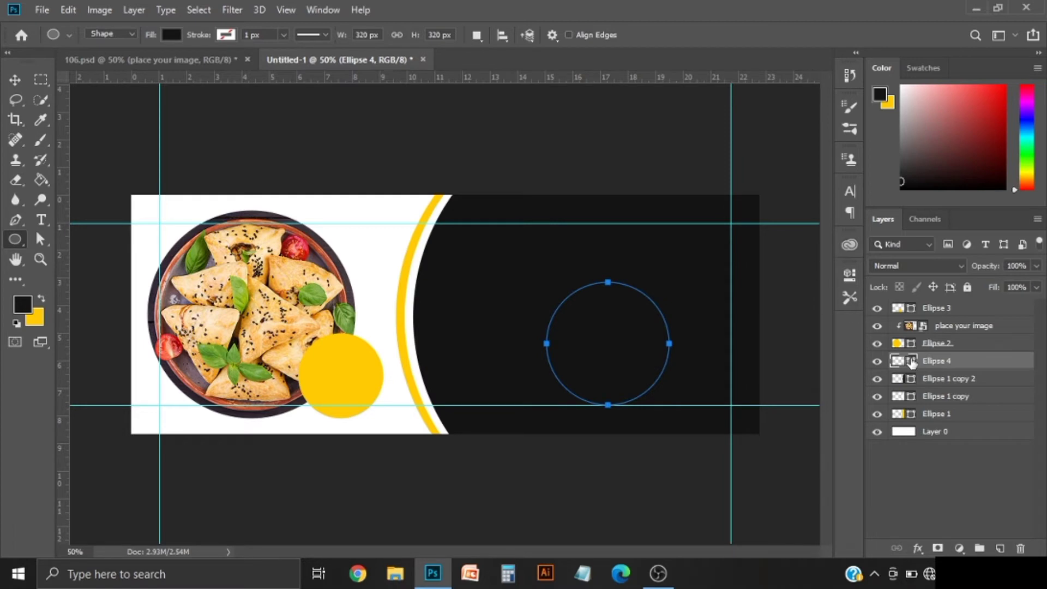
pyautogui.doubleClick(897, 361)
pyautogui.rightClick(906, 532)
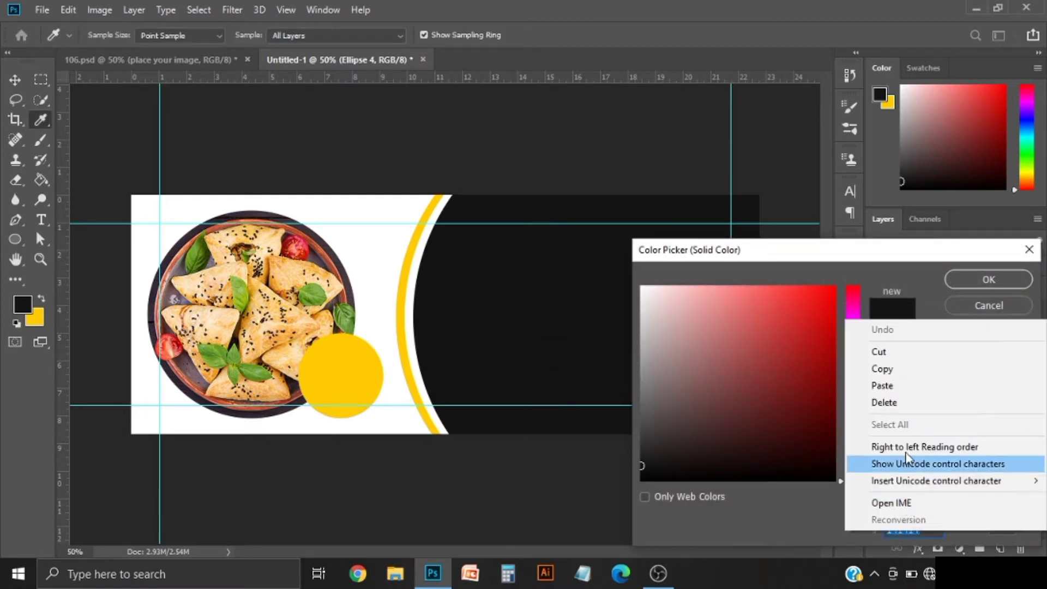
pyautogui.click(902, 388)
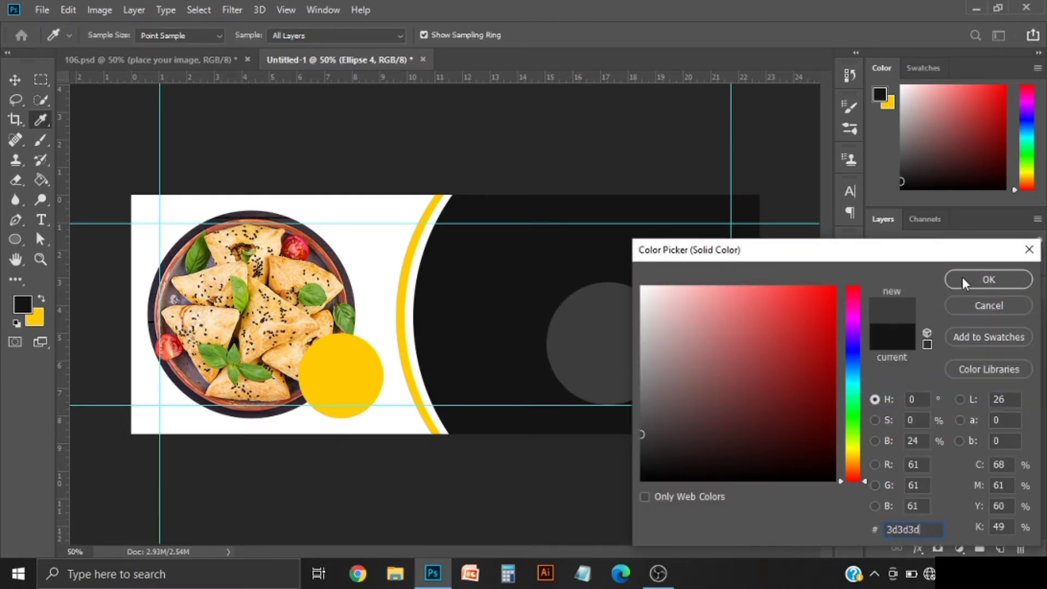
pyautogui.click(988, 279)
# Step: Centre the grey circle vertically and horizontally within a marquee of the dark panel
pyautogui.click(41, 79)
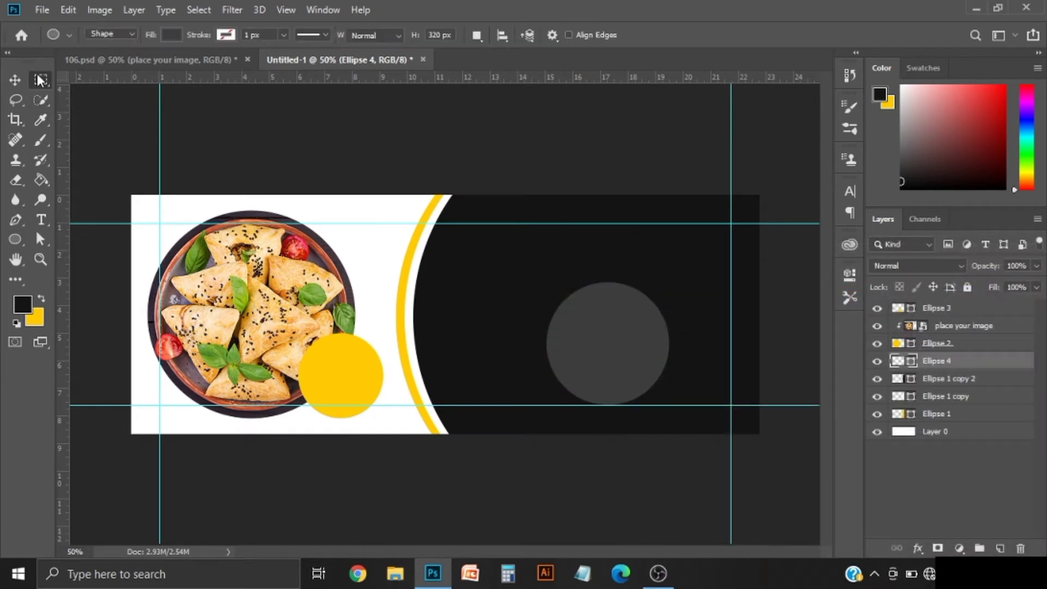
pyautogui.moveTo(430, 168); pyautogui.dragTo(754, 509)
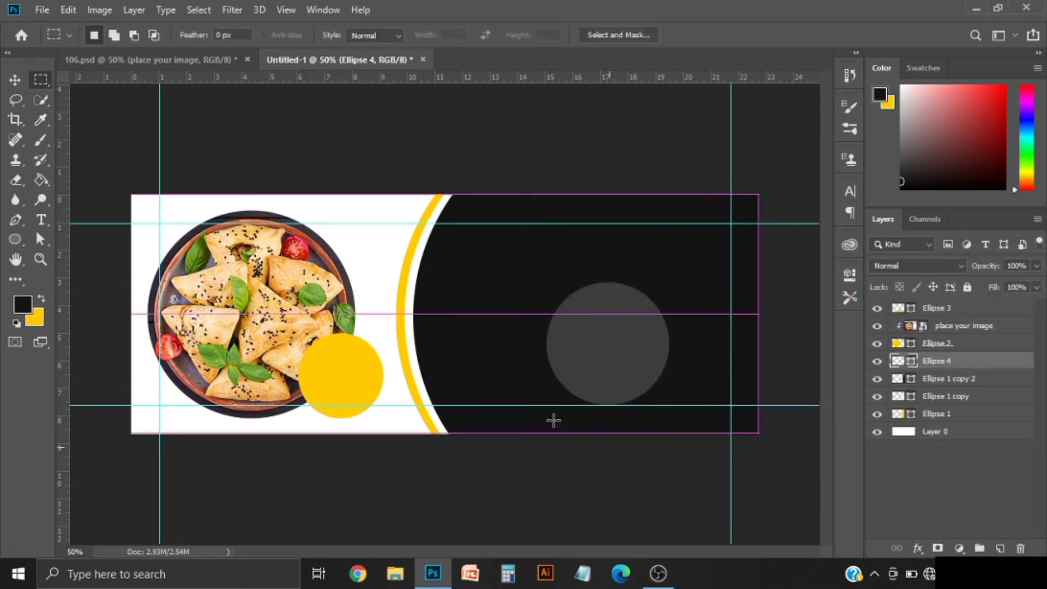
pyautogui.click(15, 80)
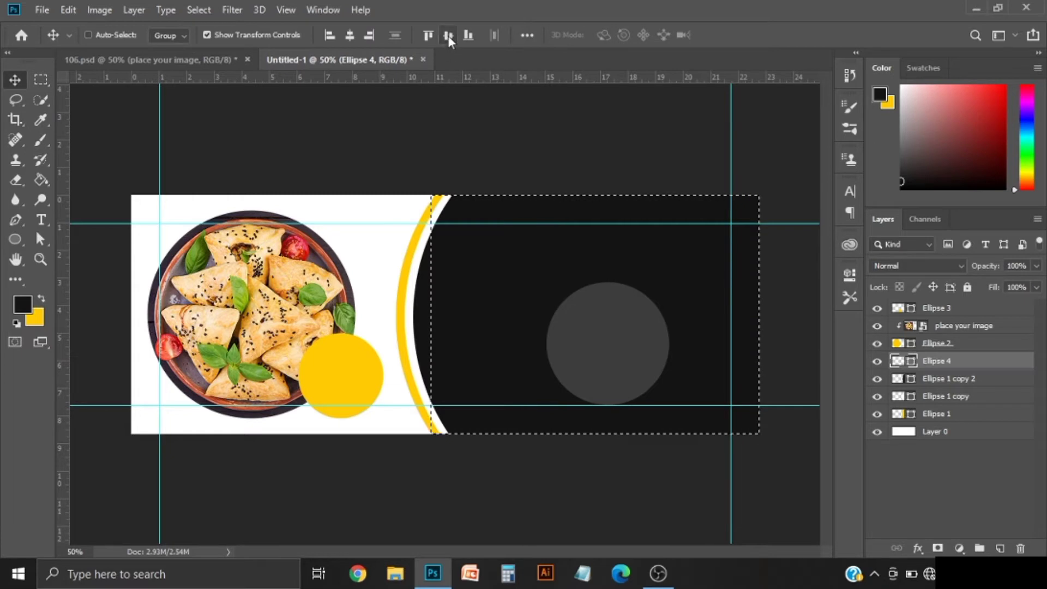
pyautogui.click(448, 35)
pyautogui.click(349, 35)
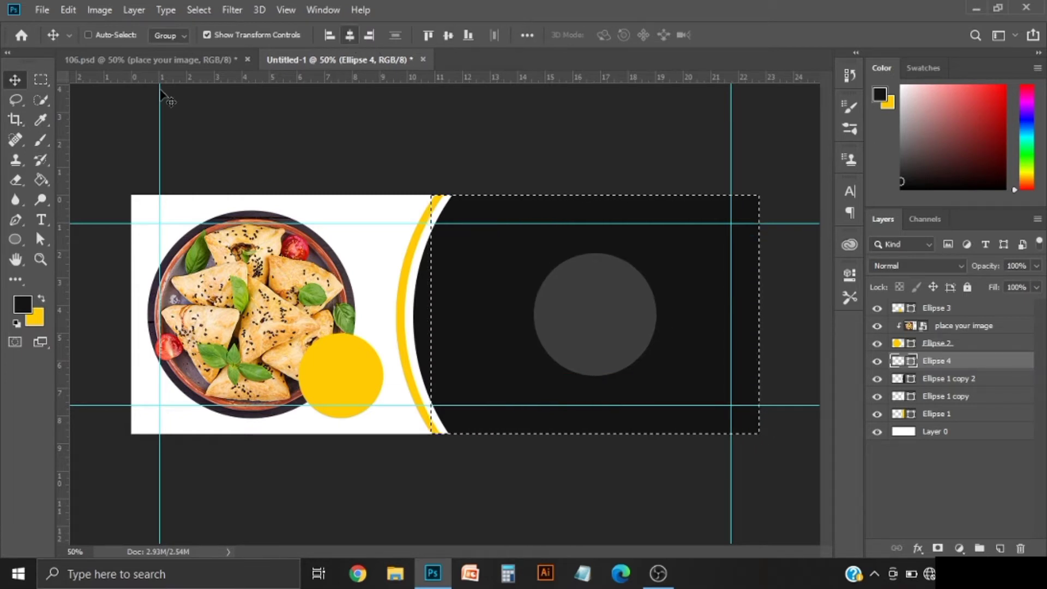
pyautogui.click(41, 79)
pyautogui.hotkey('ctrl', 'd')
pyautogui.click(15, 80)
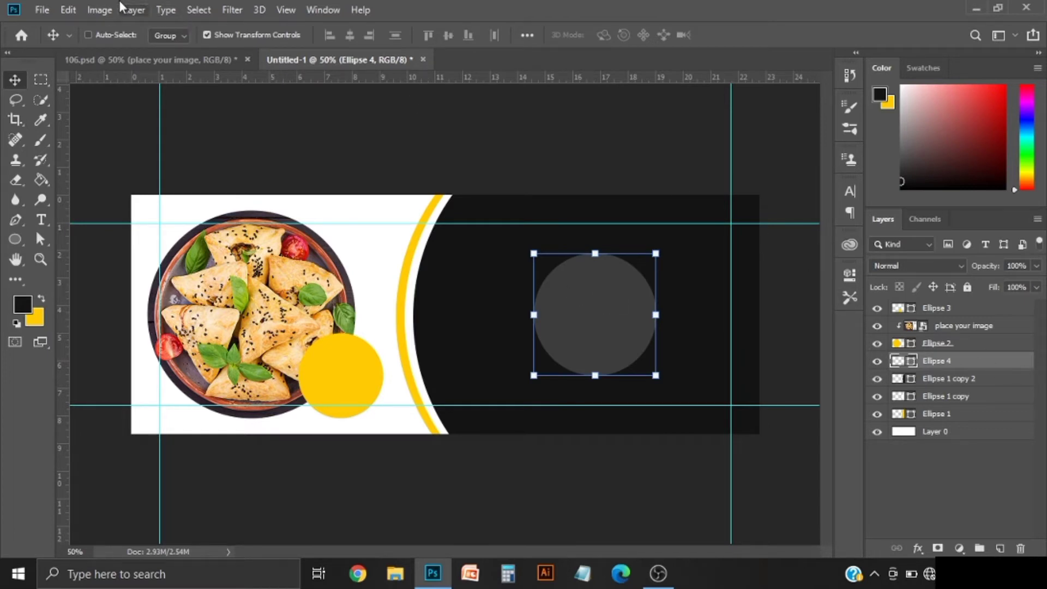
# Step: Apply a 150-pixel Gaussian Blur to the grey circle as a smart filter
pyautogui.click(228, 8)
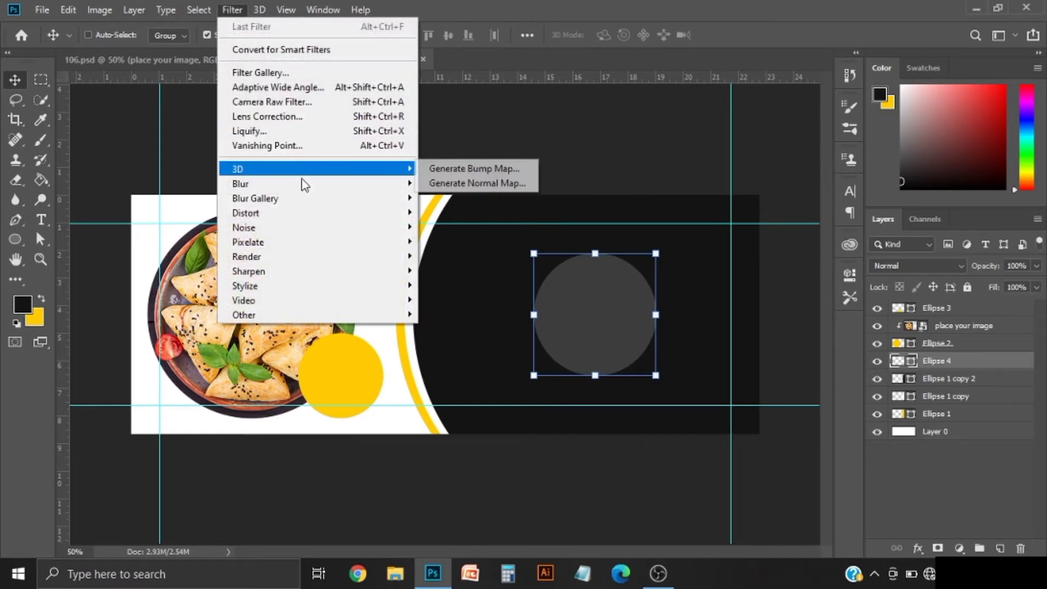
pyautogui.moveTo(315, 183)
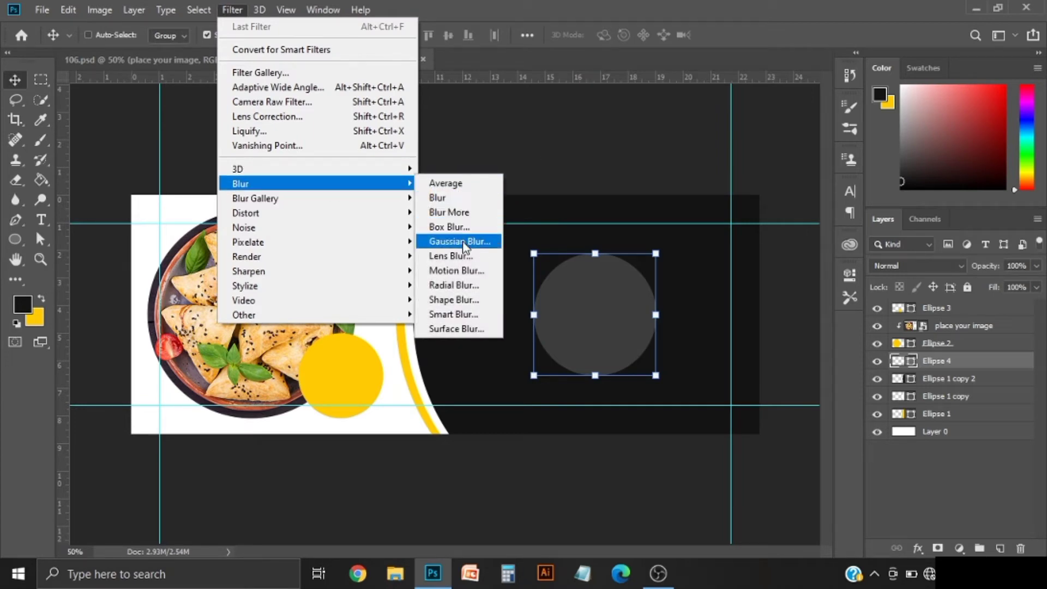
pyautogui.click(461, 237)
pyautogui.click(551, 223)
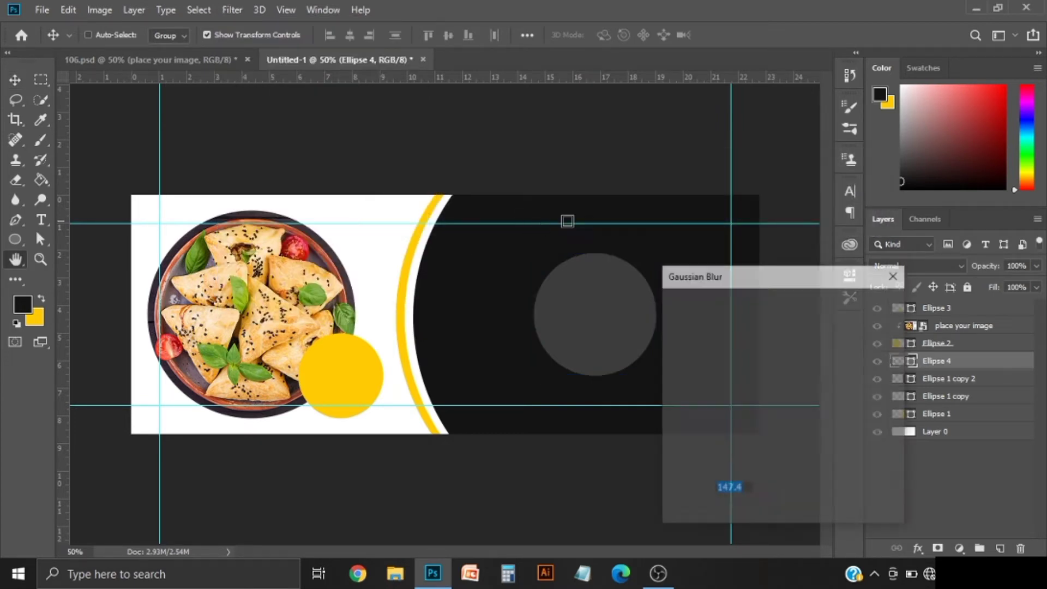
pyautogui.moveTo(756, 280); pyautogui.dragTo(833, 255)
pyautogui.moveTo(858, 492); pyautogui.dragTo(856, 486)
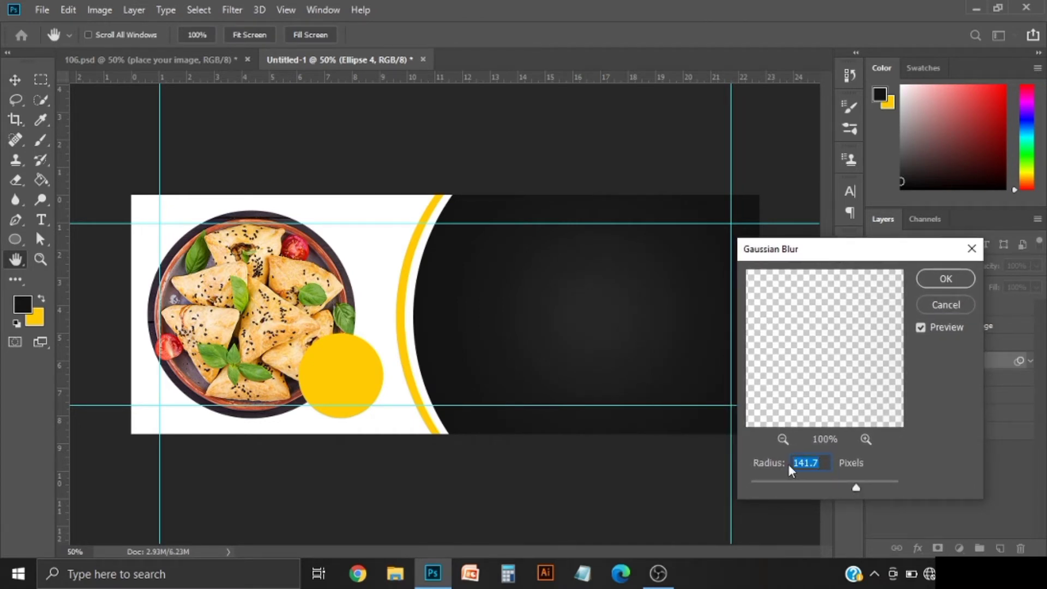
pyautogui.write('150')
pyautogui.click(935, 277)
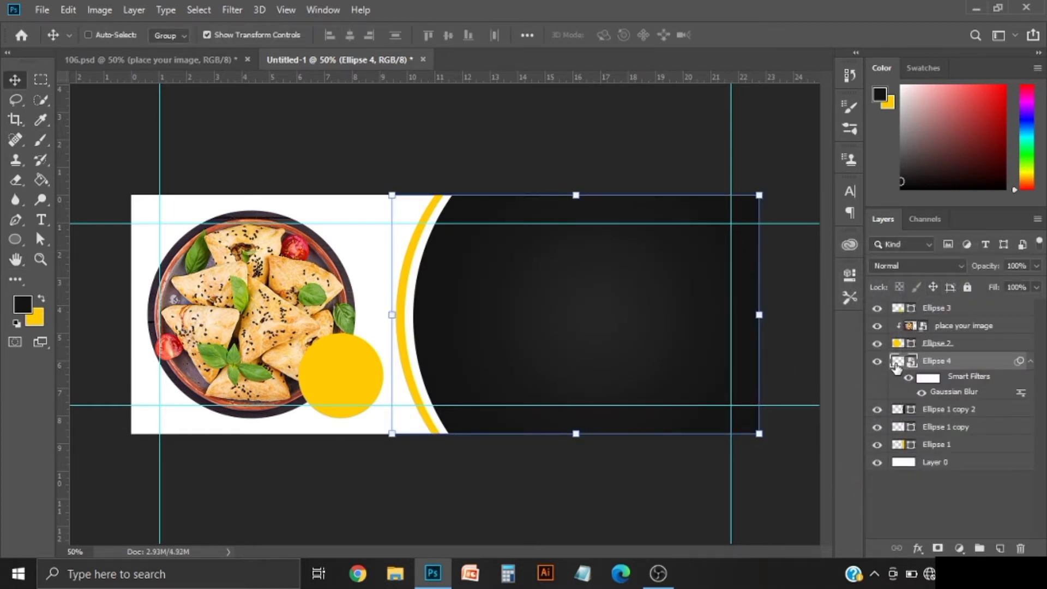
# Step: Lower the blurred circle's layer opacity to 75%
pyautogui.click(877, 361)
pyautogui.click(1036, 266)
pyautogui.click(1020, 283)
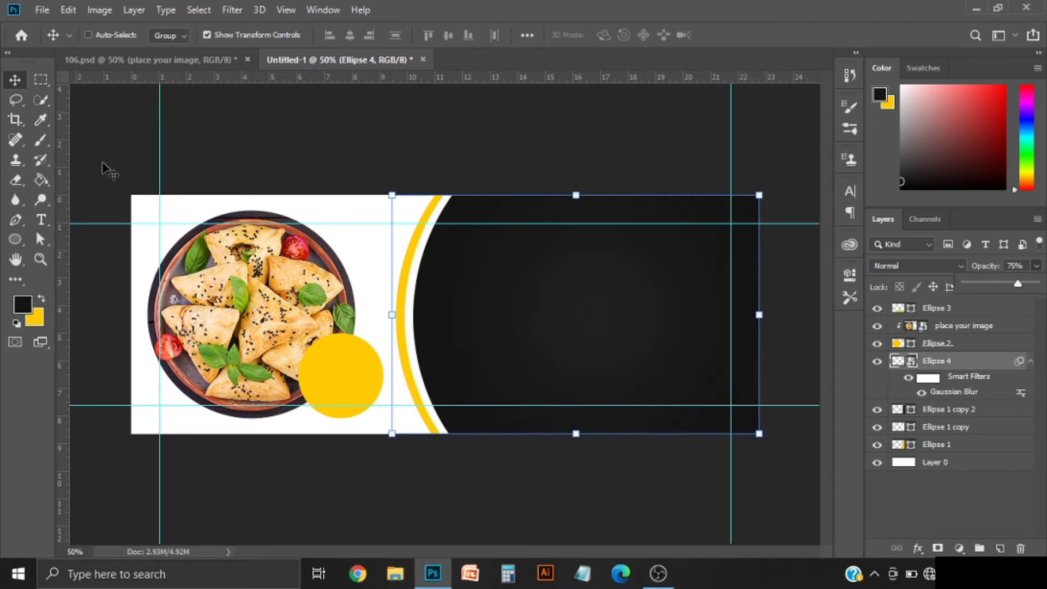
pyautogui.click(40, 80)
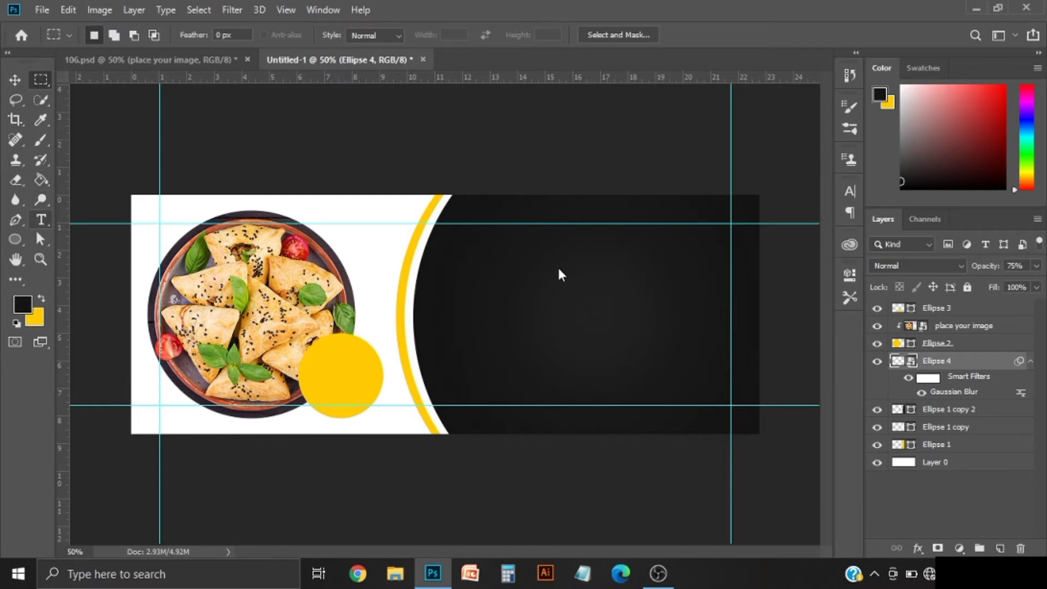
# Step: Add centred SPECIAL text in the dark panel, coloured yellow sampled from the circle
pyautogui.press('t')
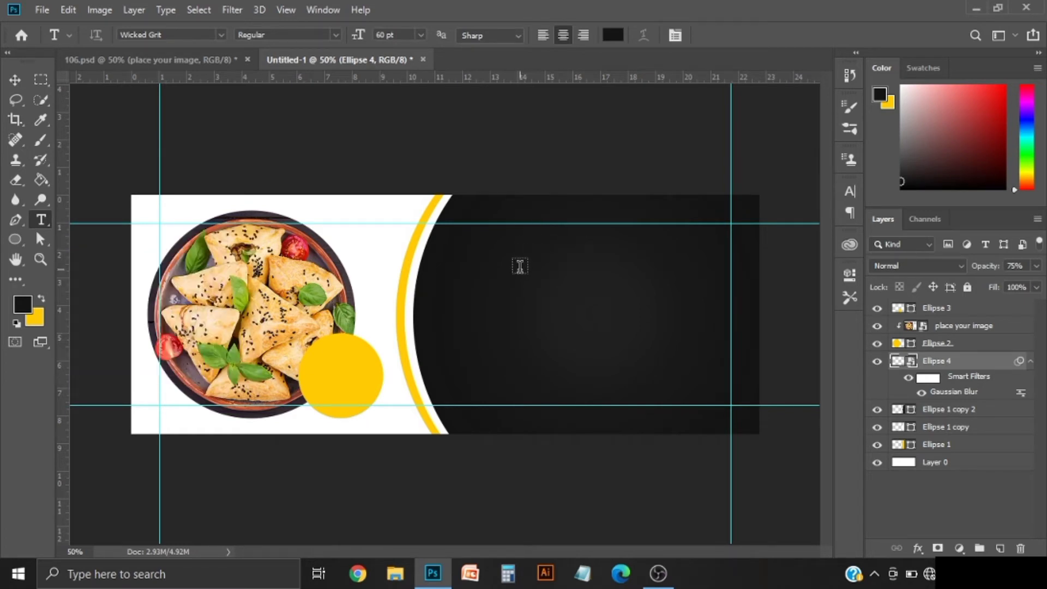
pyautogui.click(519, 266)
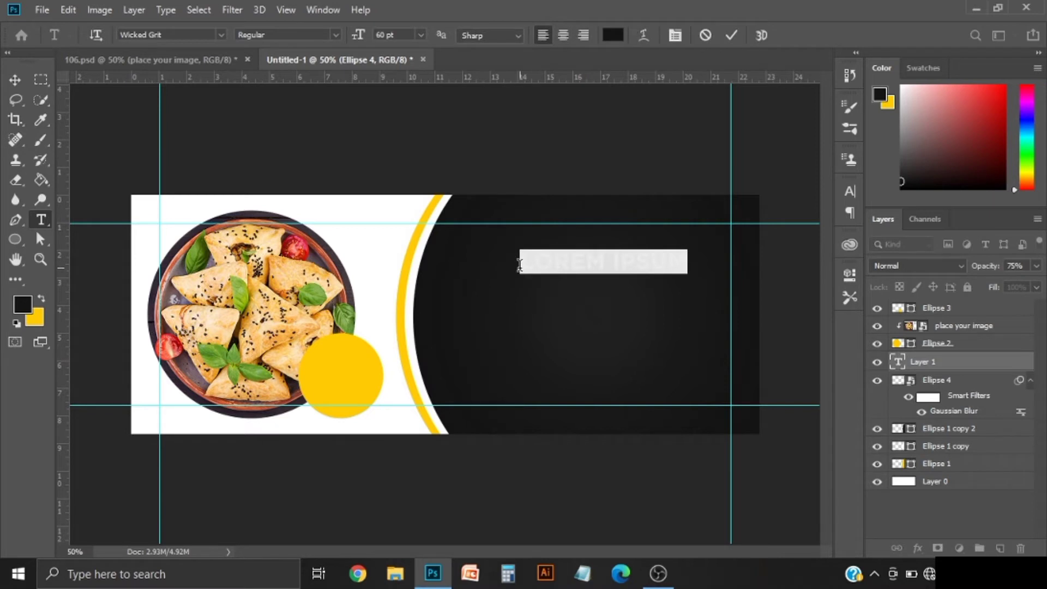
pyautogui.press('BackSpace')
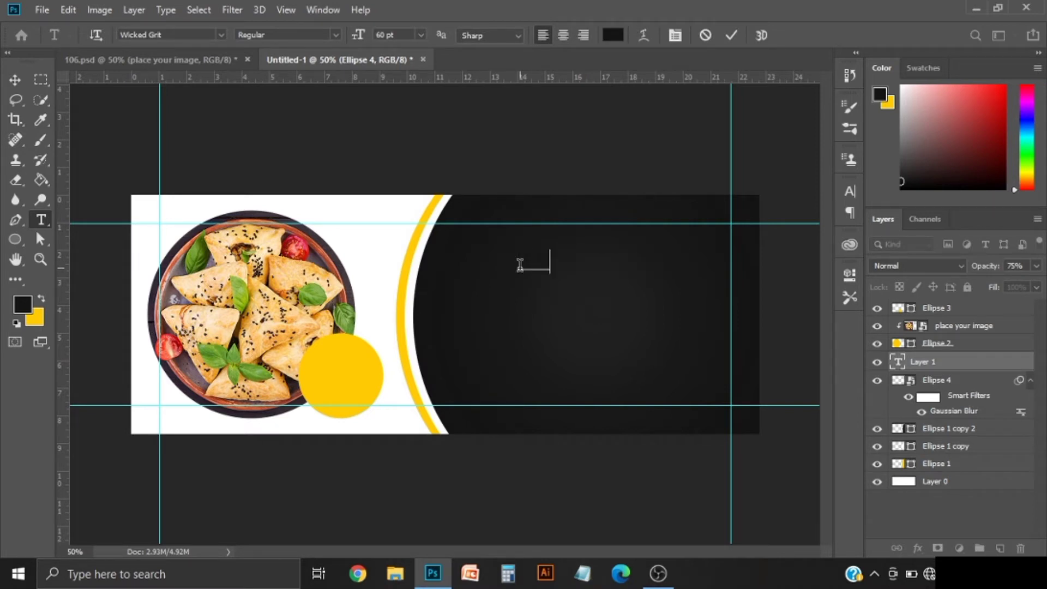
pyautogui.write('od')
pyautogui.write('IA')
pyautogui.write('L')
pyautogui.moveTo(622, 259); pyautogui.dragTo(505, 263)
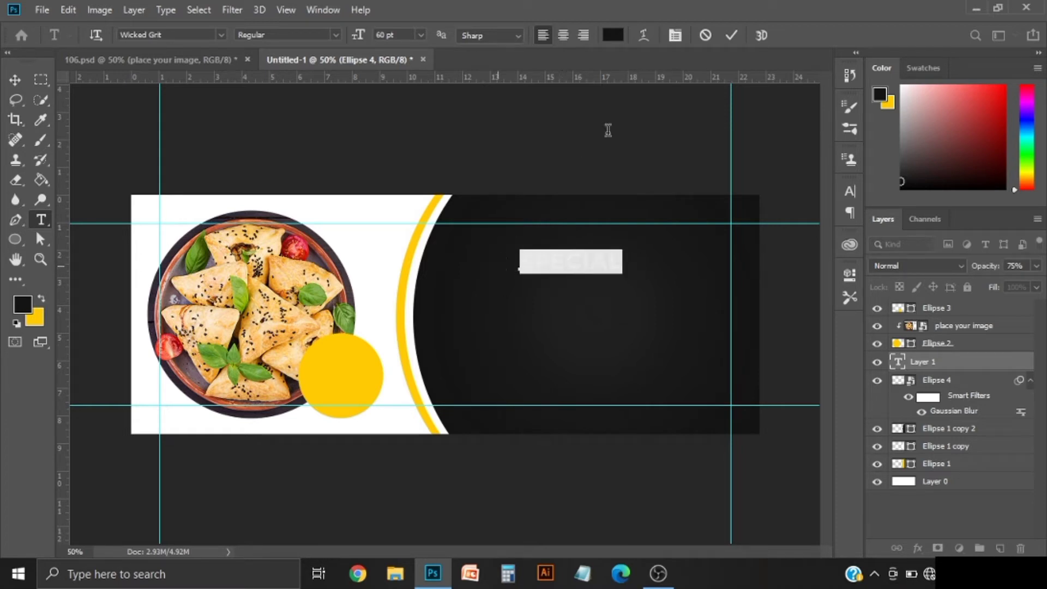
pyautogui.click(564, 35)
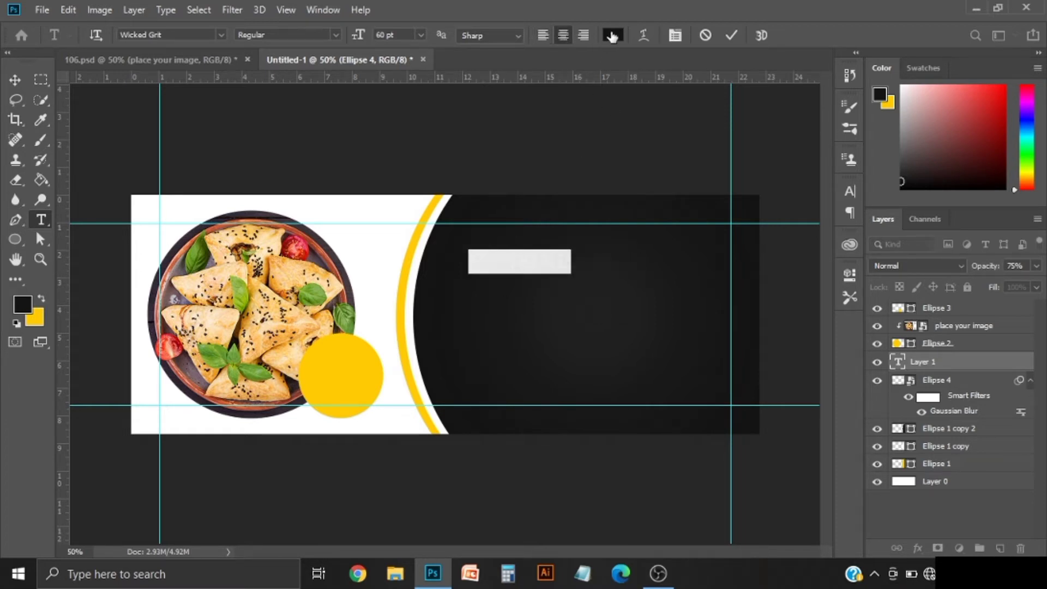
pyautogui.click(612, 36)
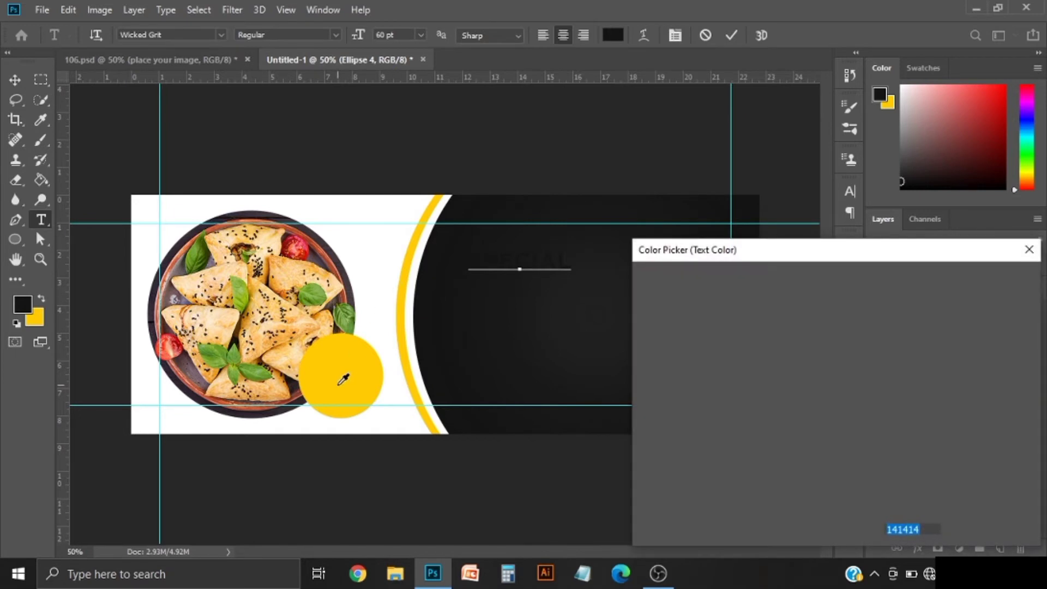
pyautogui.click(341, 376)
pyautogui.click(988, 279)
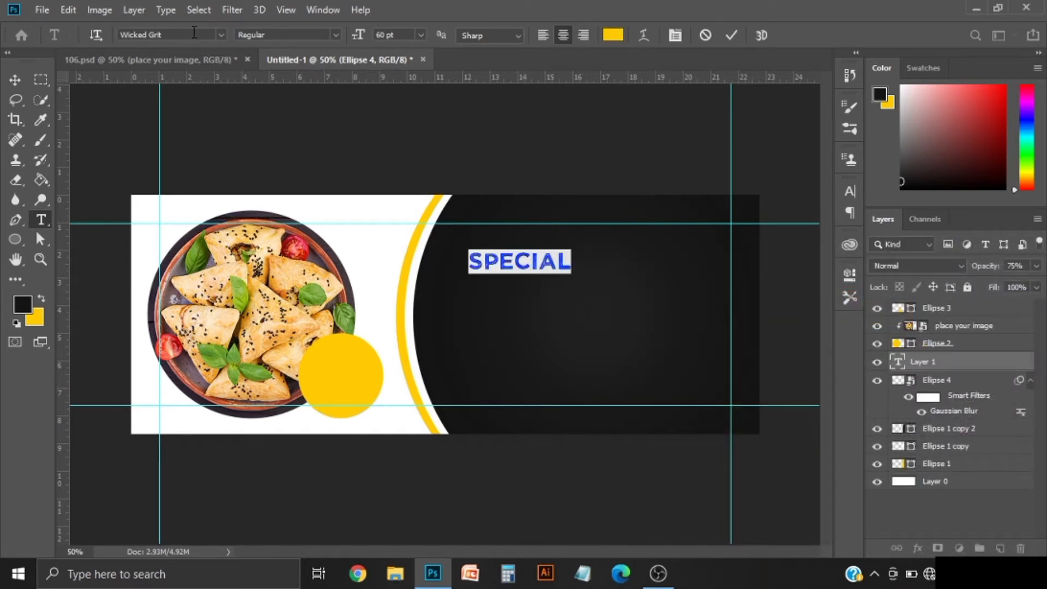
# Step: Change the heading font to Arizonia and turn off All Caps so it reads Special
pyautogui.click(192, 35)
pyautogui.click(221, 34)
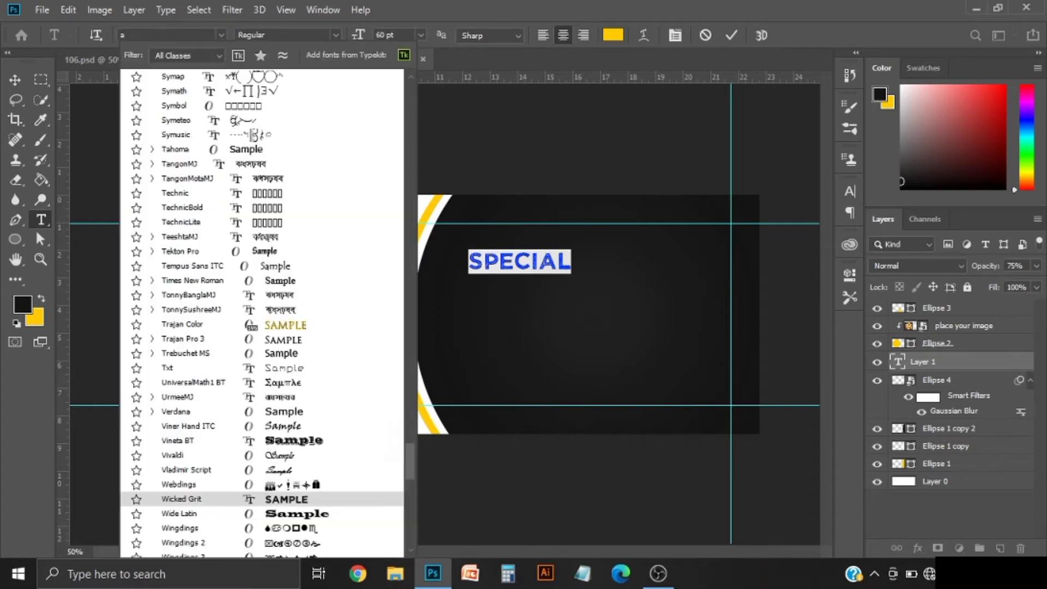
pyautogui.write('ar')
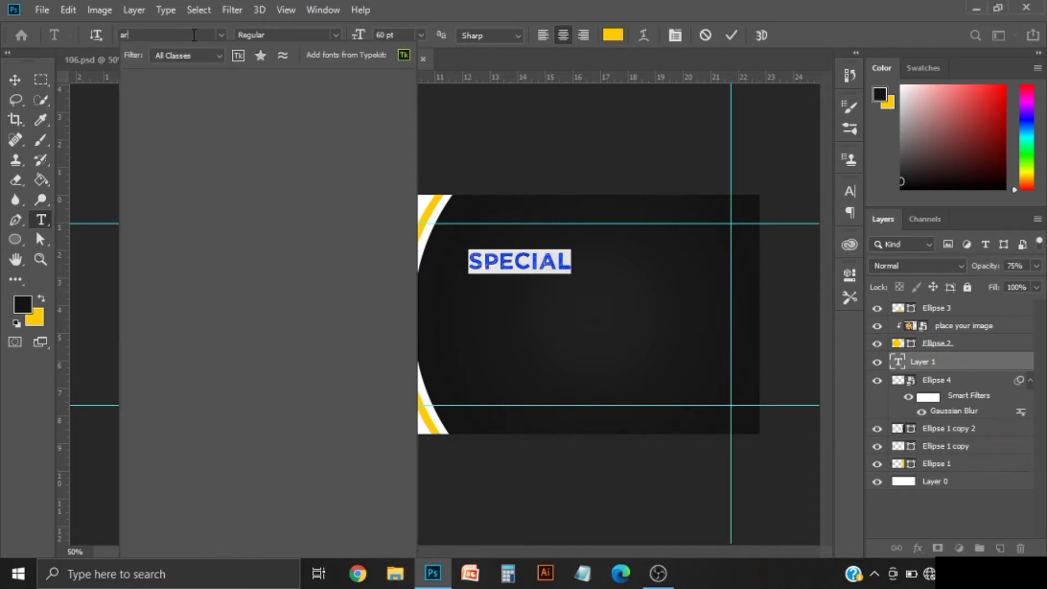
pyautogui.write('izonia')
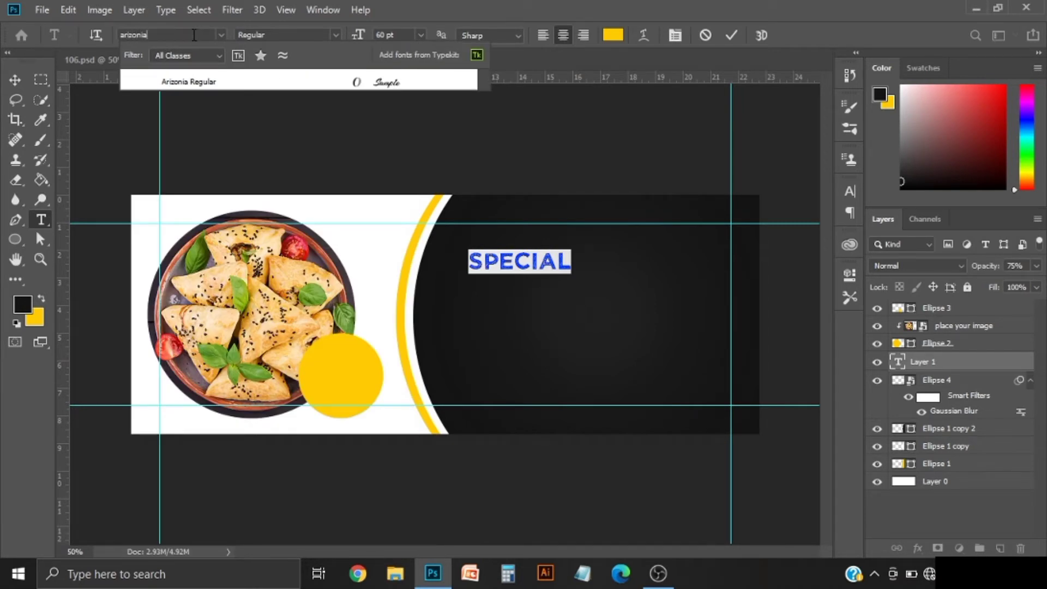
pyautogui.click(409, 82)
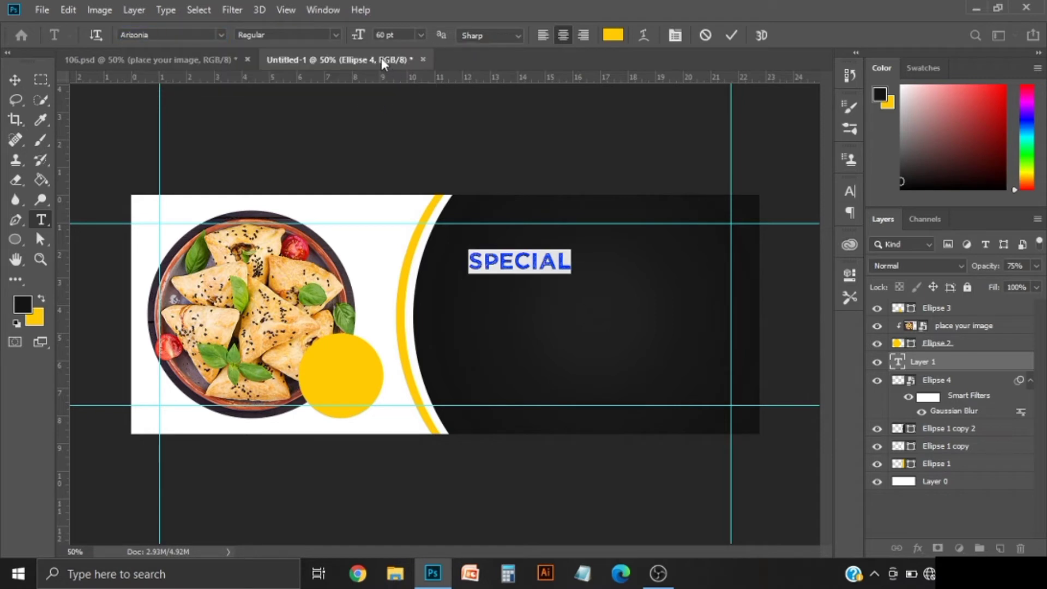
pyautogui.click(731, 36)
pyautogui.moveTo(474, 262); pyautogui.dragTo(608, 259)
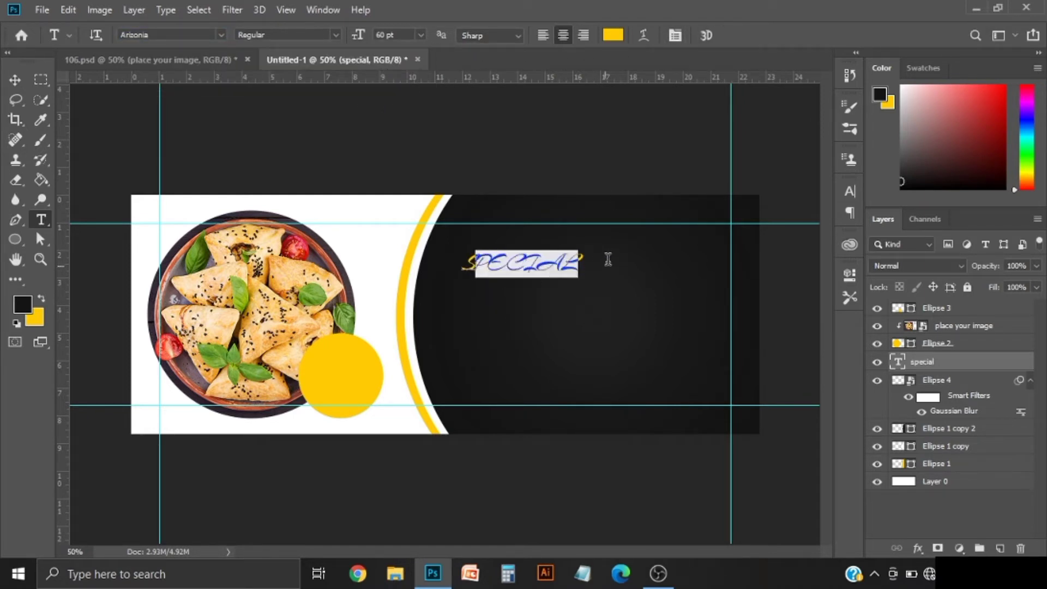
pyautogui.click(849, 196)
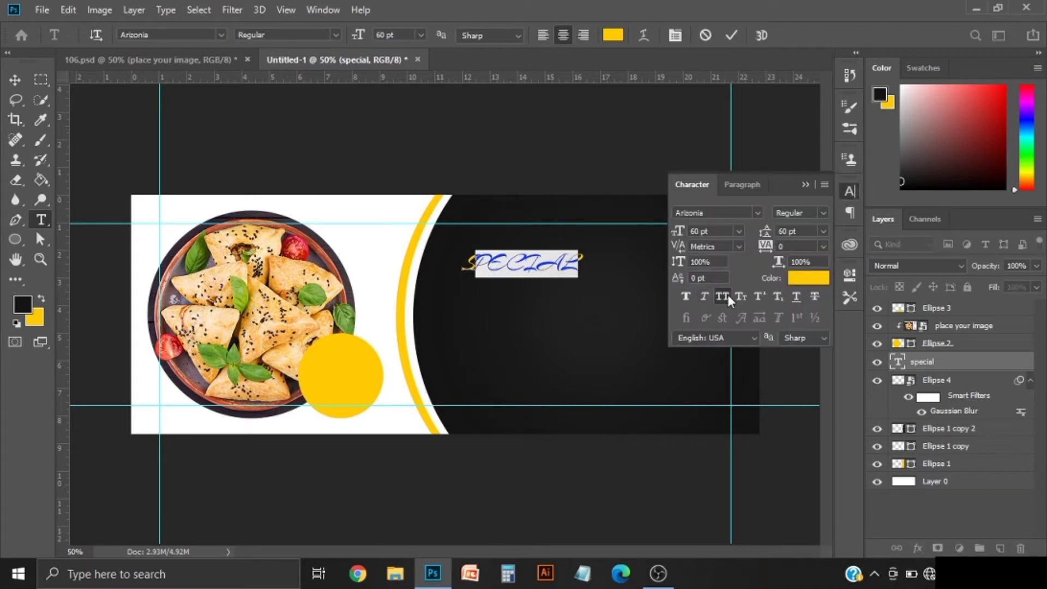
pyautogui.click(725, 296)
pyautogui.click(803, 185)
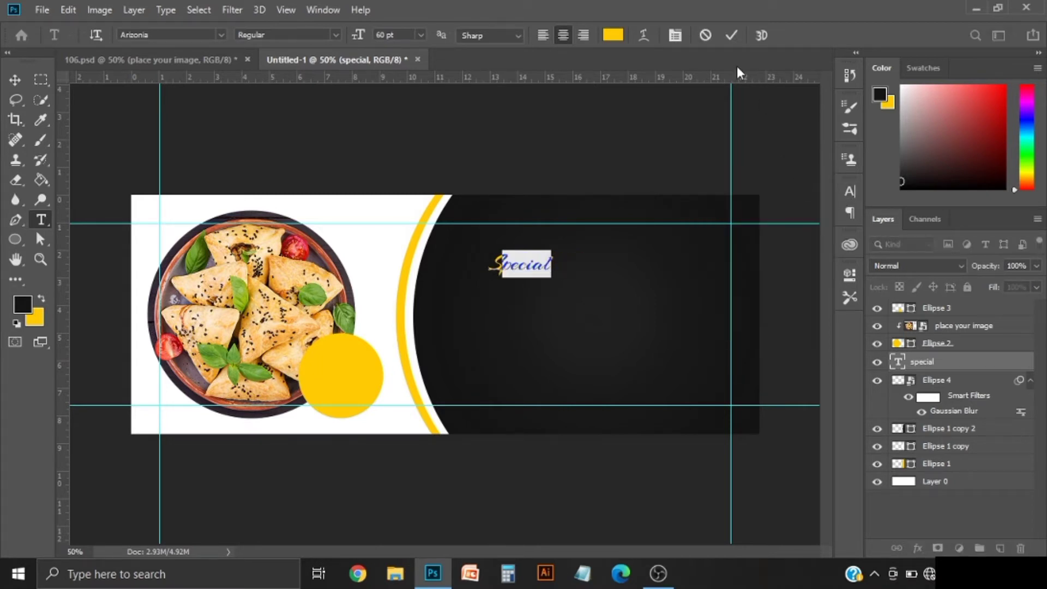
# Step: Enlarge Special to about 178 pt and move it right in the dark panel
pyautogui.click(731, 36)
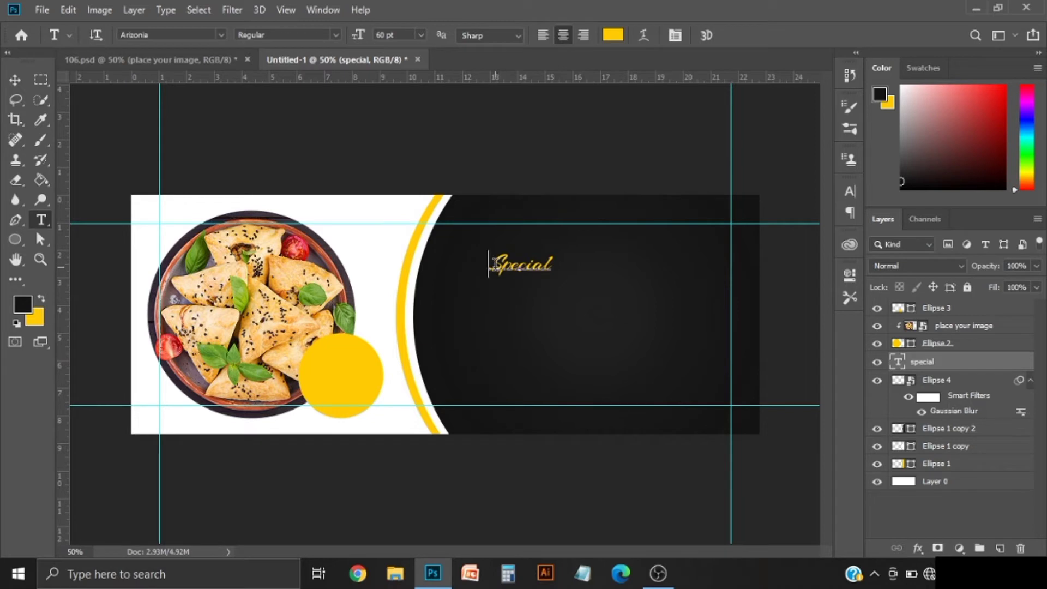
pyautogui.moveTo(489, 264); pyautogui.dragTo(622, 267)
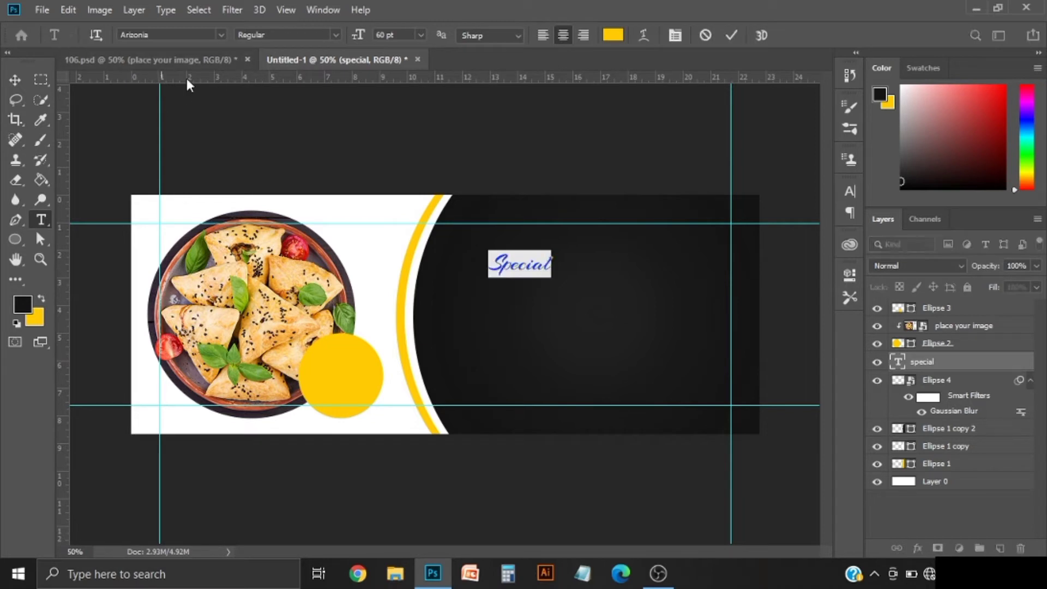
pyautogui.moveTo(357, 38); pyautogui.dragTo(436, 41)
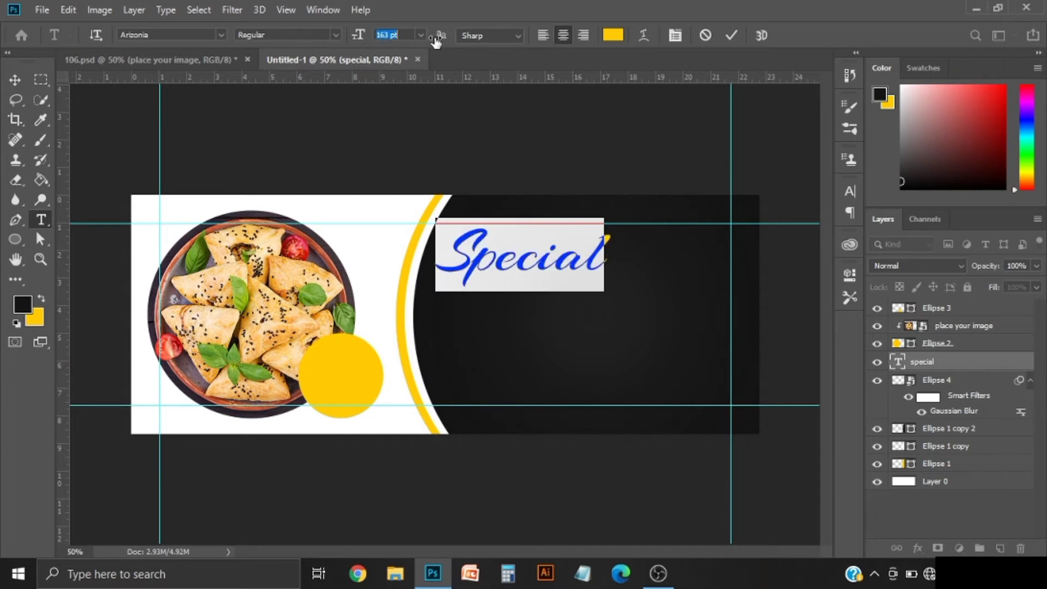
pyautogui.moveTo(436, 41); pyautogui.dragTo(446, 41)
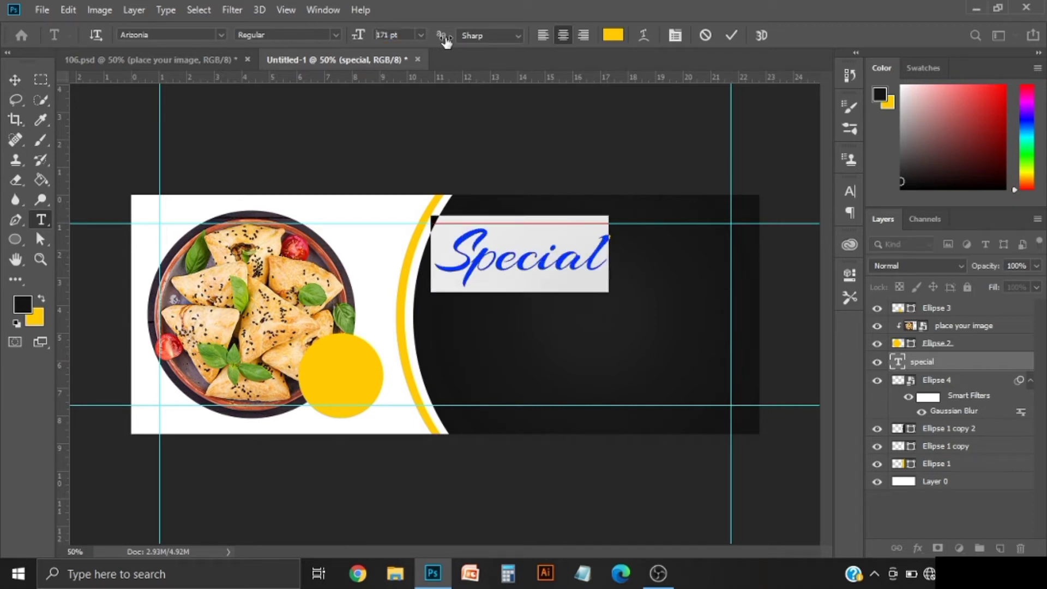
pyautogui.click(16, 80)
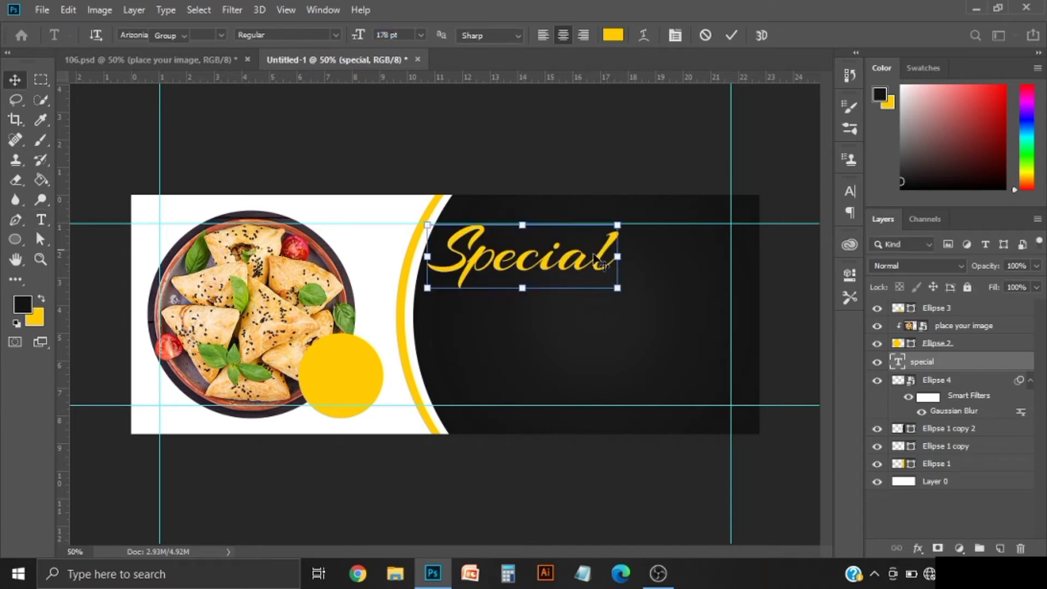
pyautogui.moveTo(543, 251); pyautogui.dragTo(618, 252)
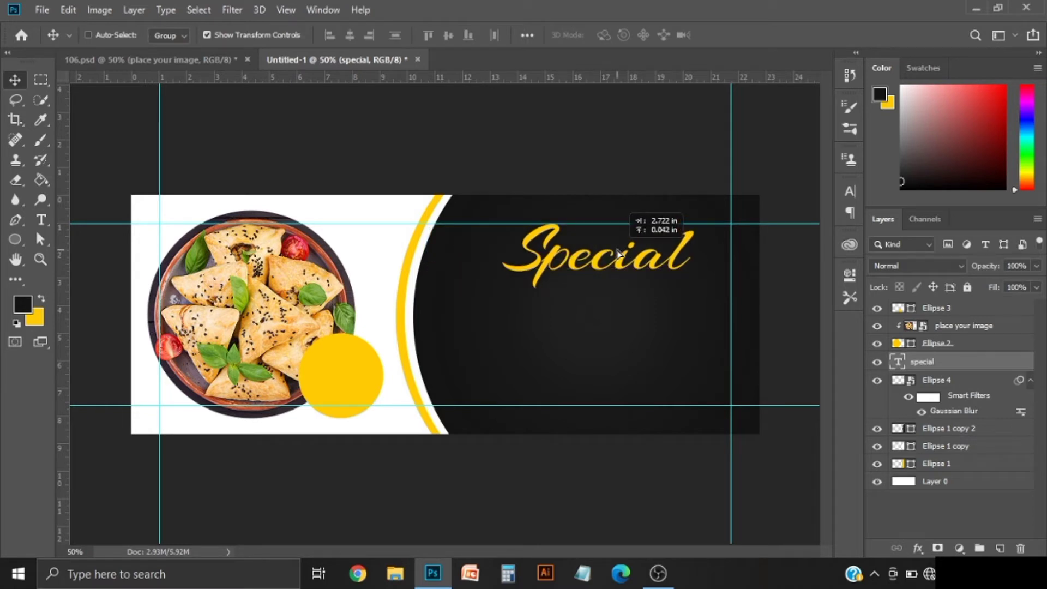
# Step: Set the Special heading's font size to 150 pt
pyautogui.click(41, 219)
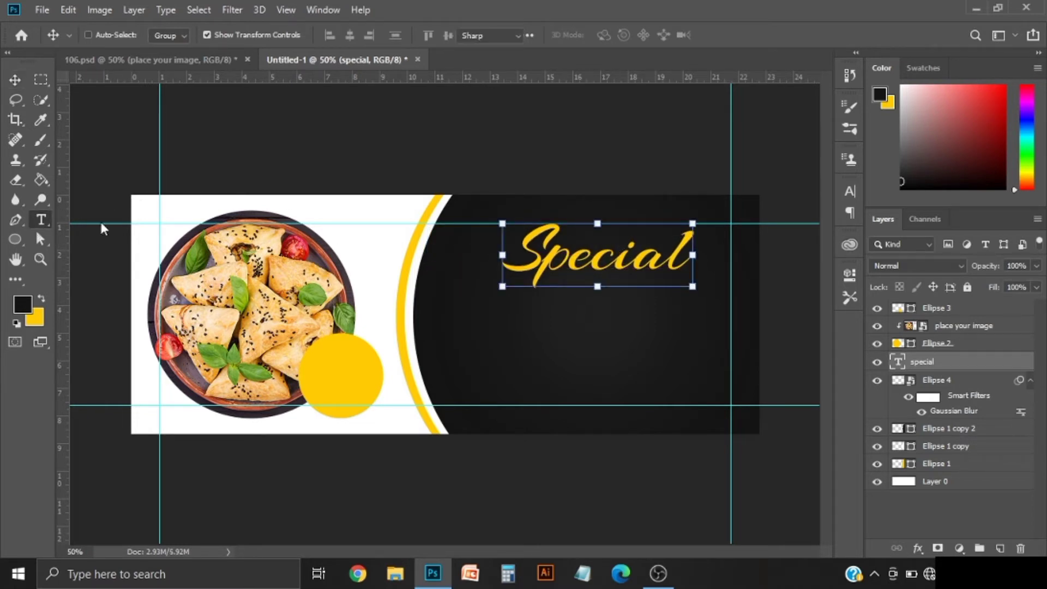
pyautogui.moveTo(542, 254)
pyautogui.mouseDown()
pyautogui.moveTo(688, 258)
pyautogui.moveTo(412, 273)
pyautogui.mouseUp()
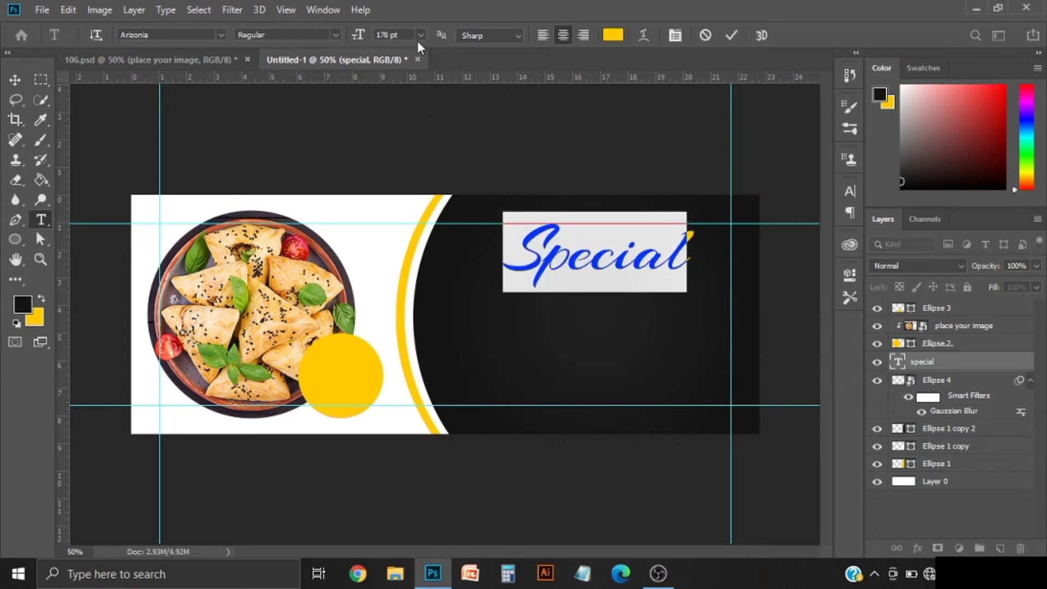
pyautogui.doubleClick(390, 37)
pyautogui.write('1')
pyautogui.press('Return')
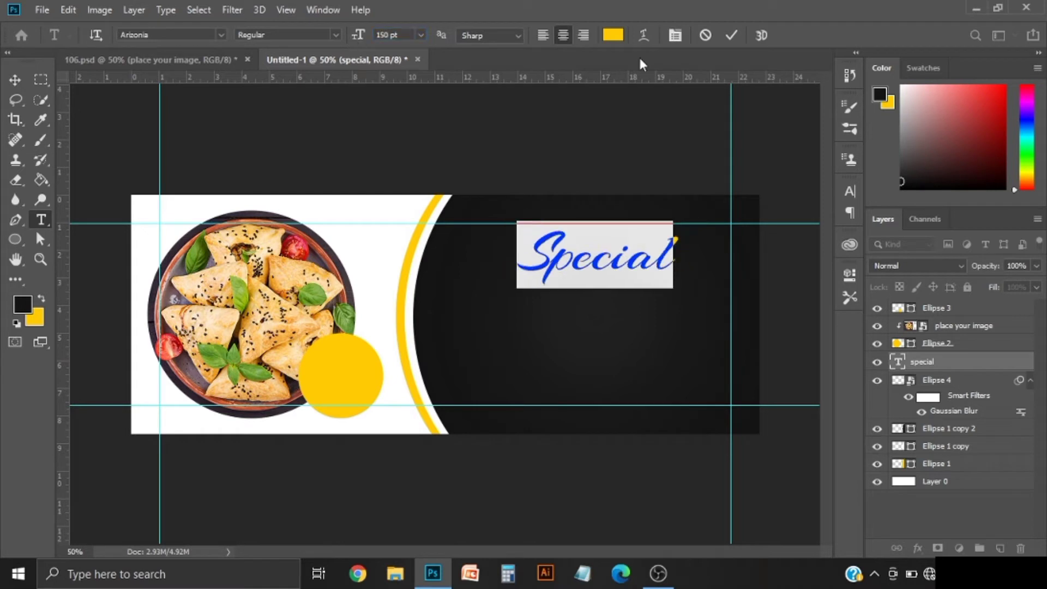
pyautogui.click(732, 36)
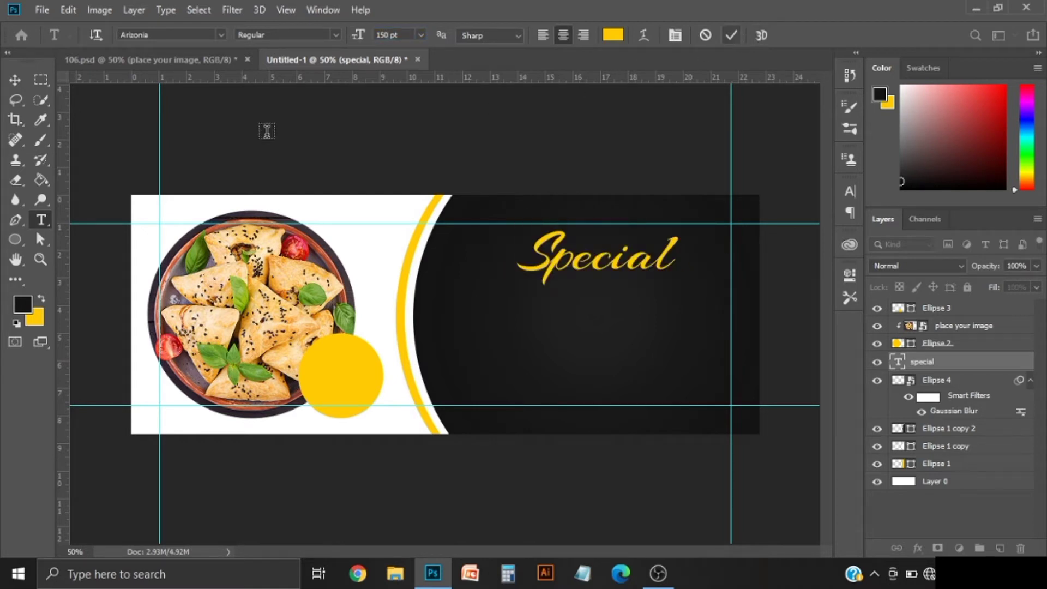
pyautogui.click(16, 80)
# Step: Duplicate Special directly below it and retype the copy as SAMOSA
pyautogui.moveTo(588, 260); pyautogui.dragTo(589, 310)
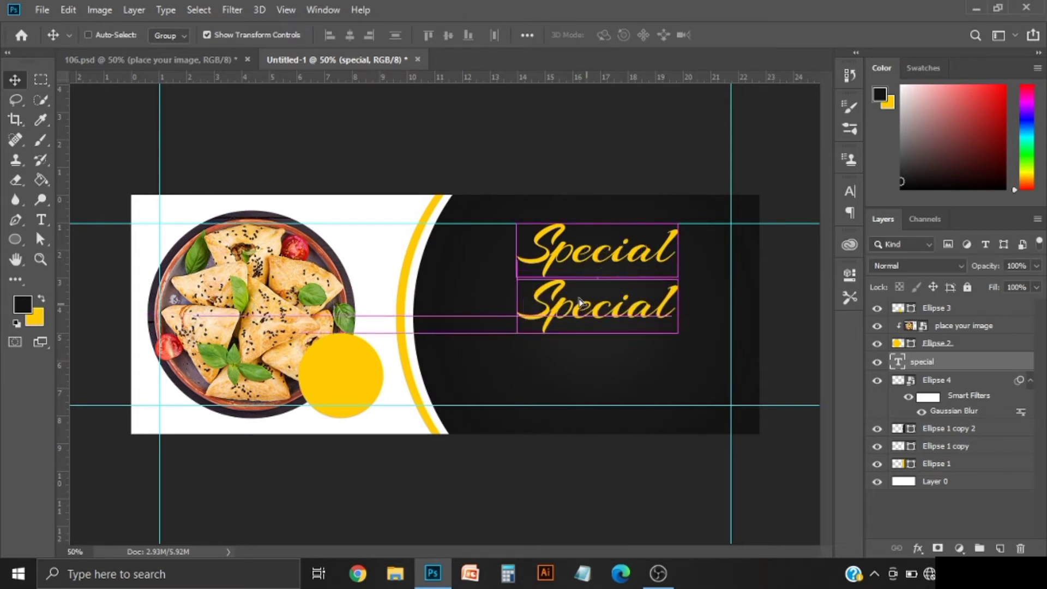
pyautogui.click(48, 220)
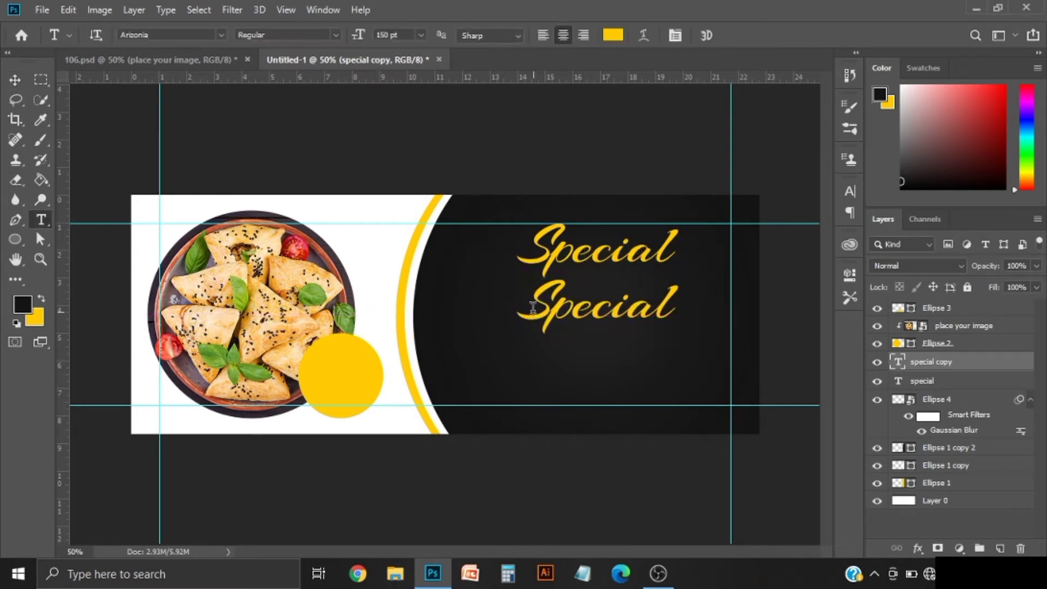
pyautogui.moveTo(535, 311); pyautogui.dragTo(755, 312)
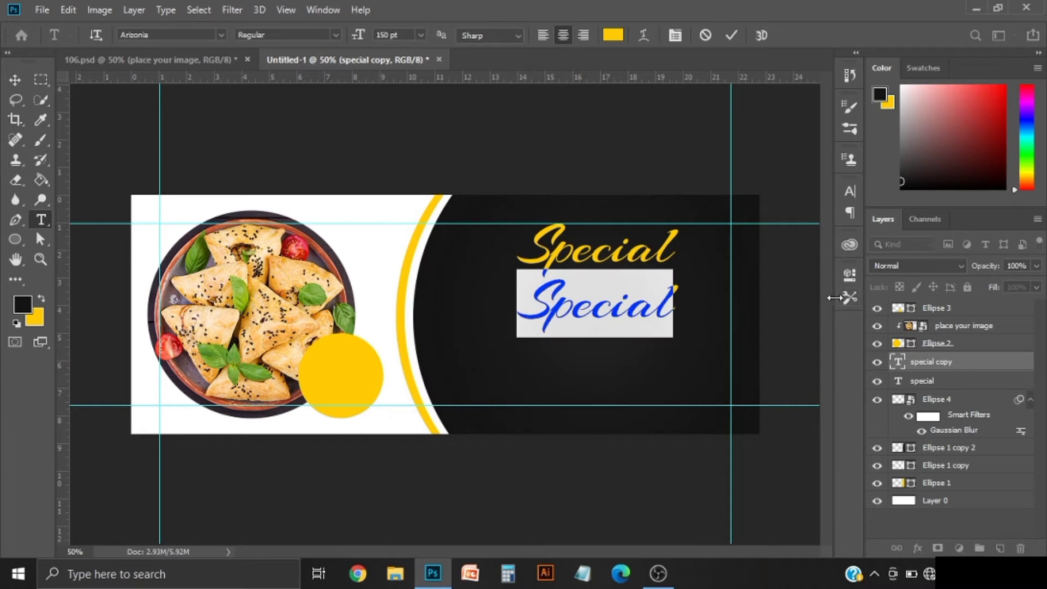
pyautogui.write('SAM')
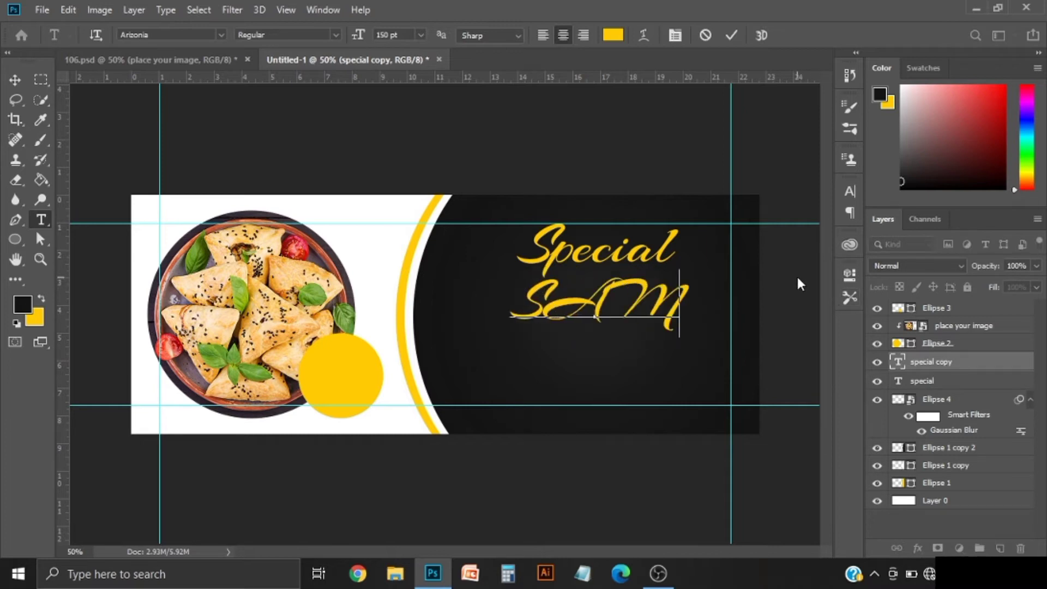
pyautogui.write('OSA')
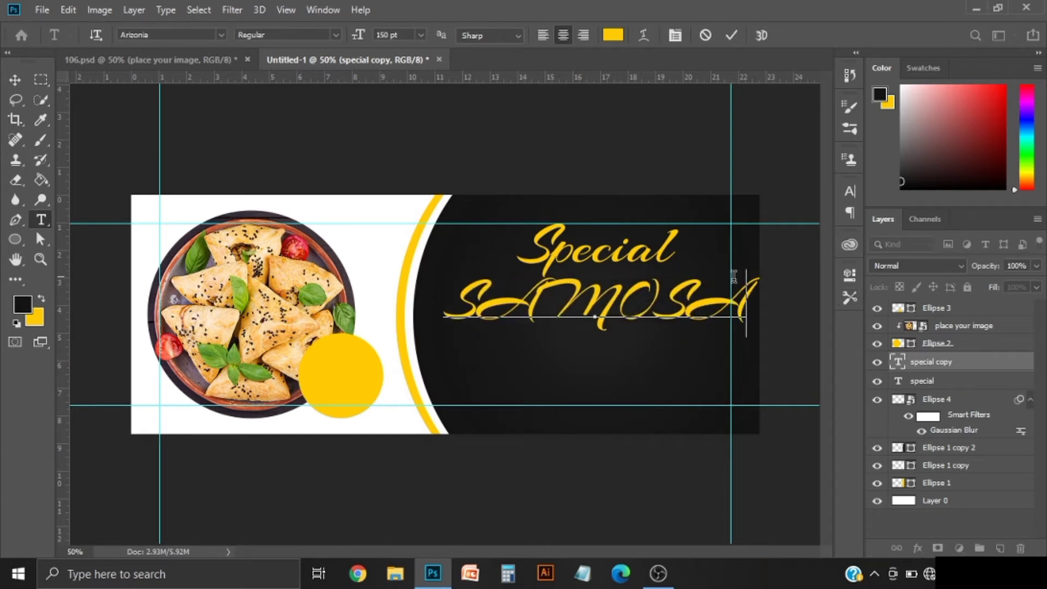
pyautogui.press('Home')
pyautogui.hotkey('shift', 'Right')
pyautogui.hotkey('shift', 'End')
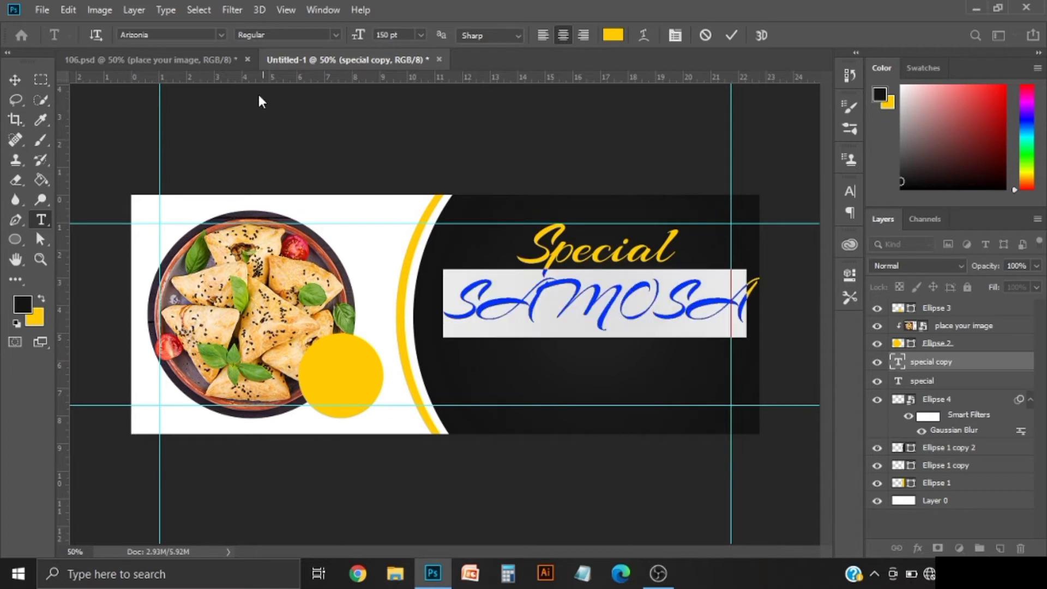
# Step: Change the SAMOSA line's font to Wicked Grit
pyautogui.click(217, 34)
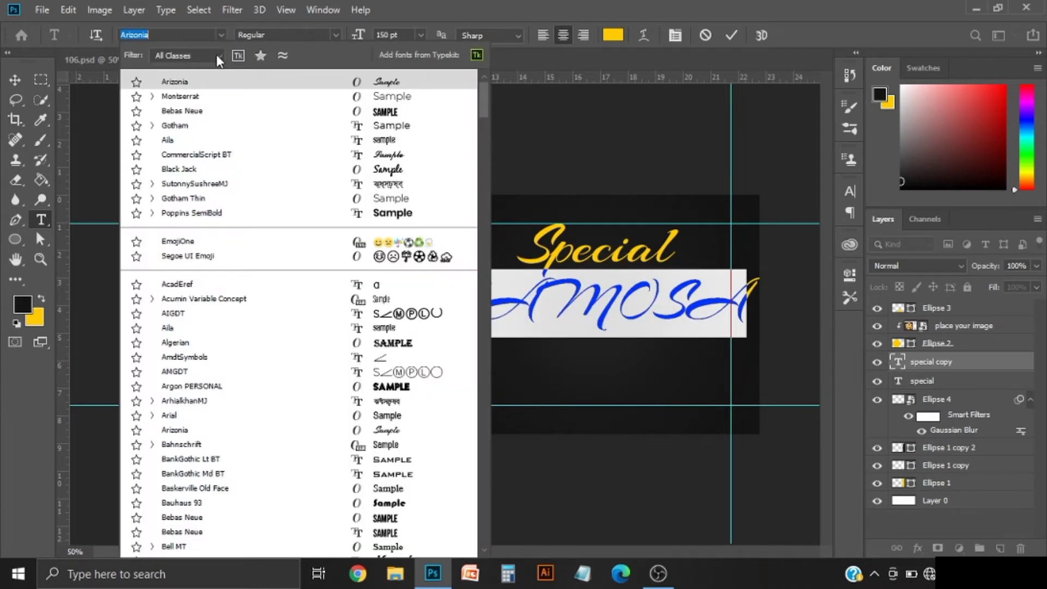
pyautogui.click(189, 34)
pyautogui.doubleClick(189, 34)
pyautogui.write('wi')
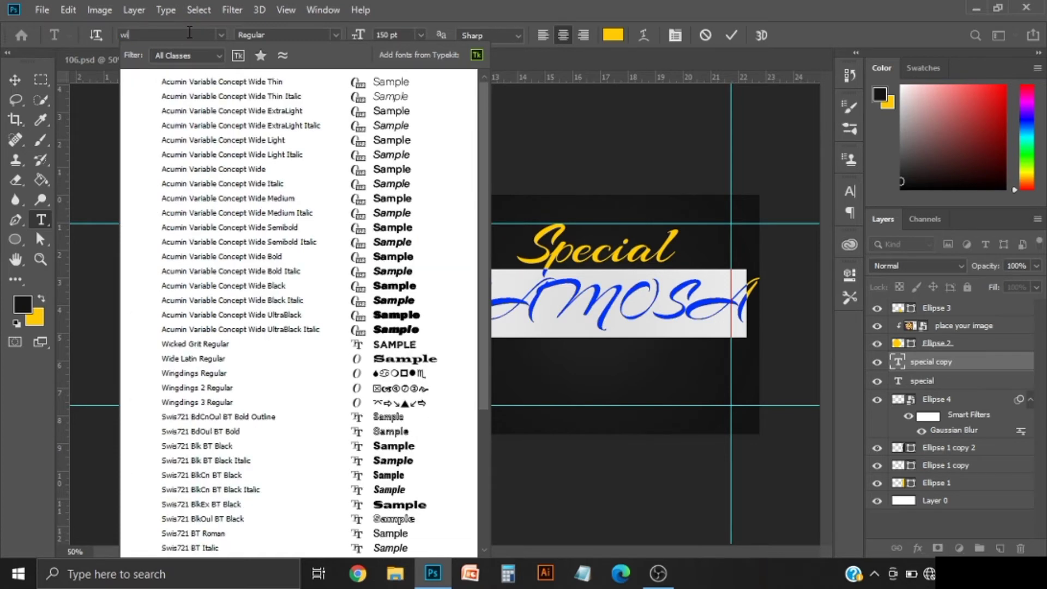
pyautogui.write('d')
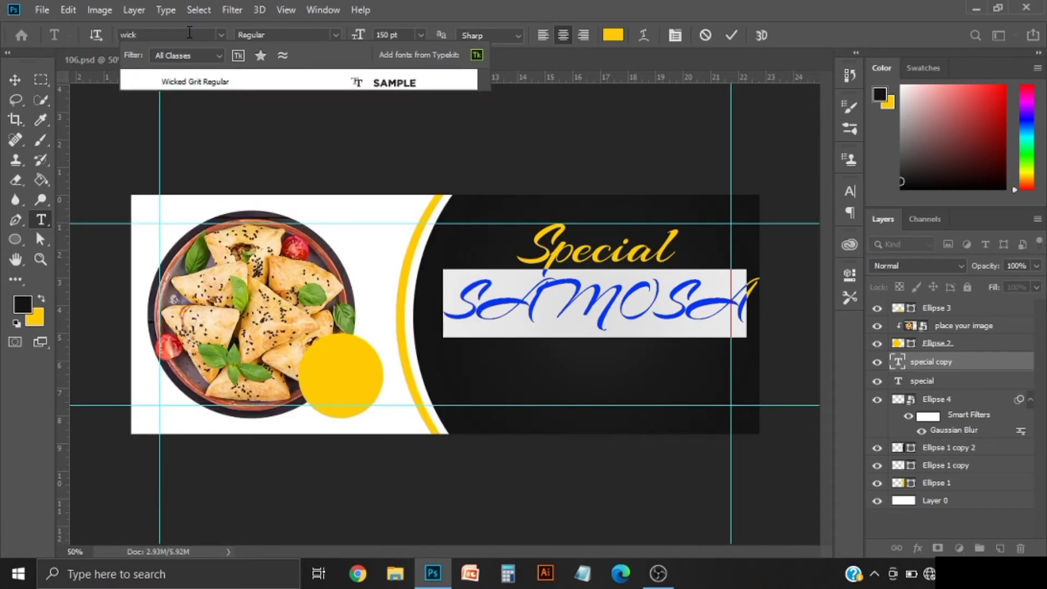
pyautogui.click(213, 83)
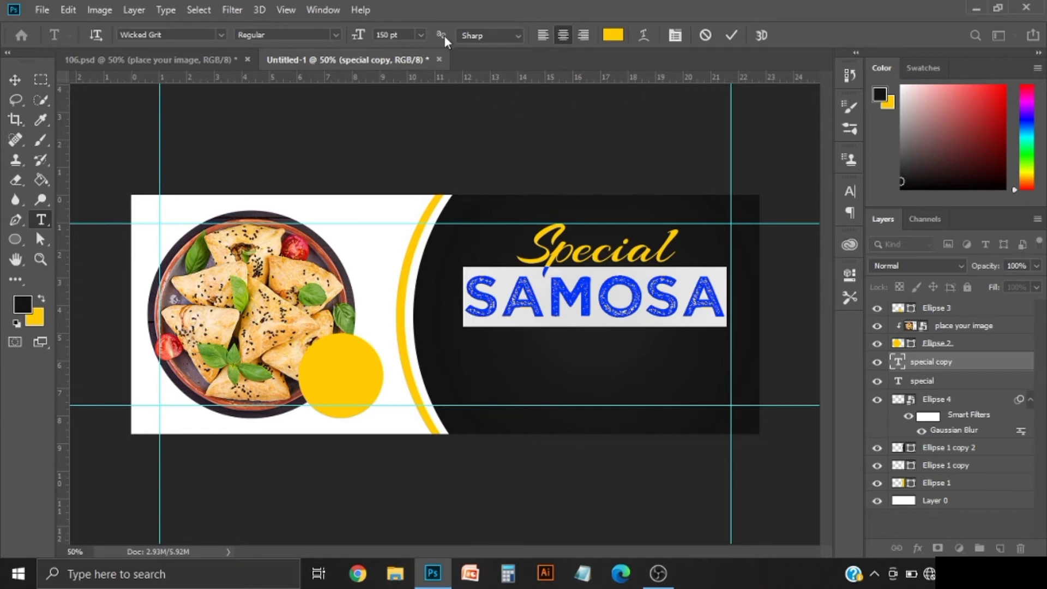
# Step: Recolour the SAMOSA text white (#ffffff)
pyautogui.click(732, 35)
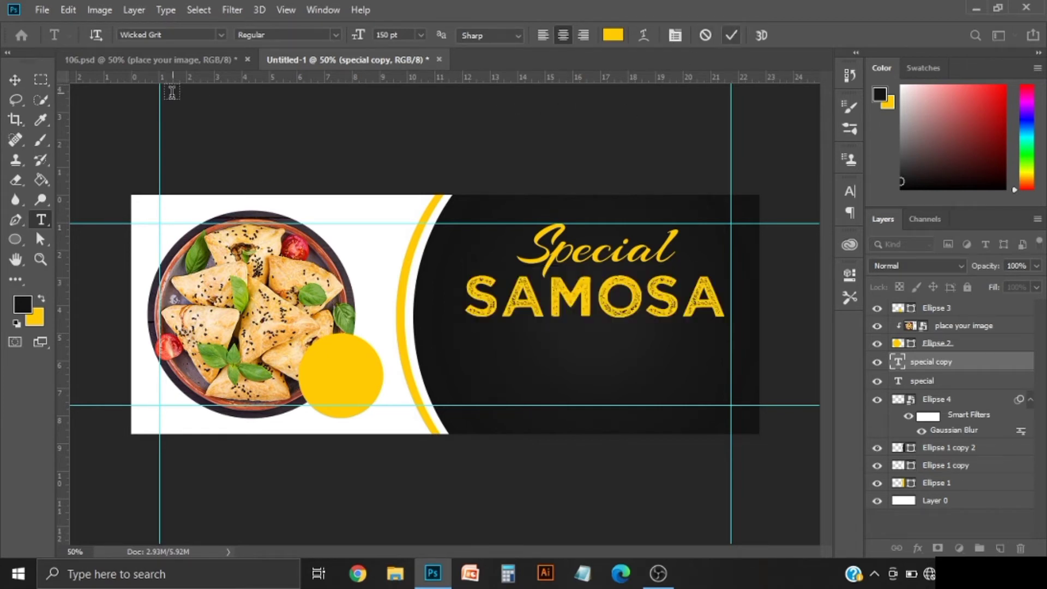
pyautogui.moveTo(467, 297); pyautogui.dragTo(713, 211)
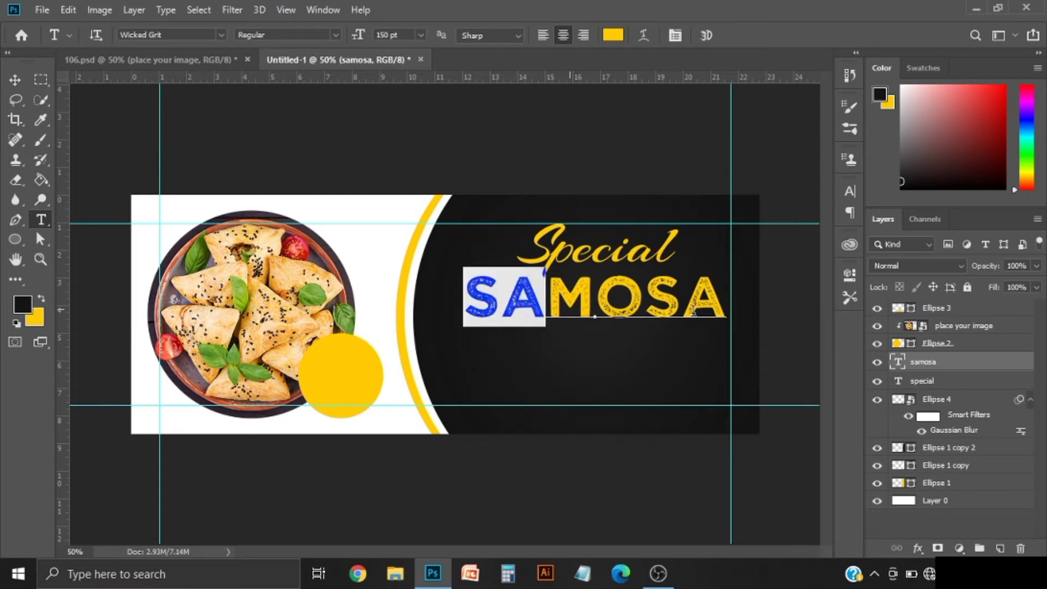
pyautogui.click(613, 35)
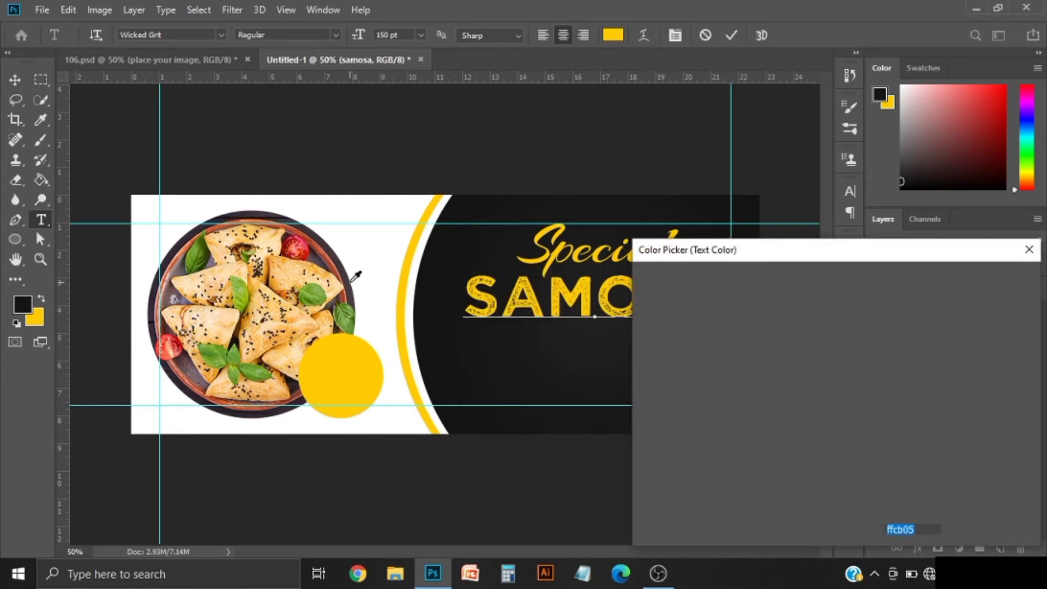
pyautogui.write('ffffff')
pyautogui.click(977, 279)
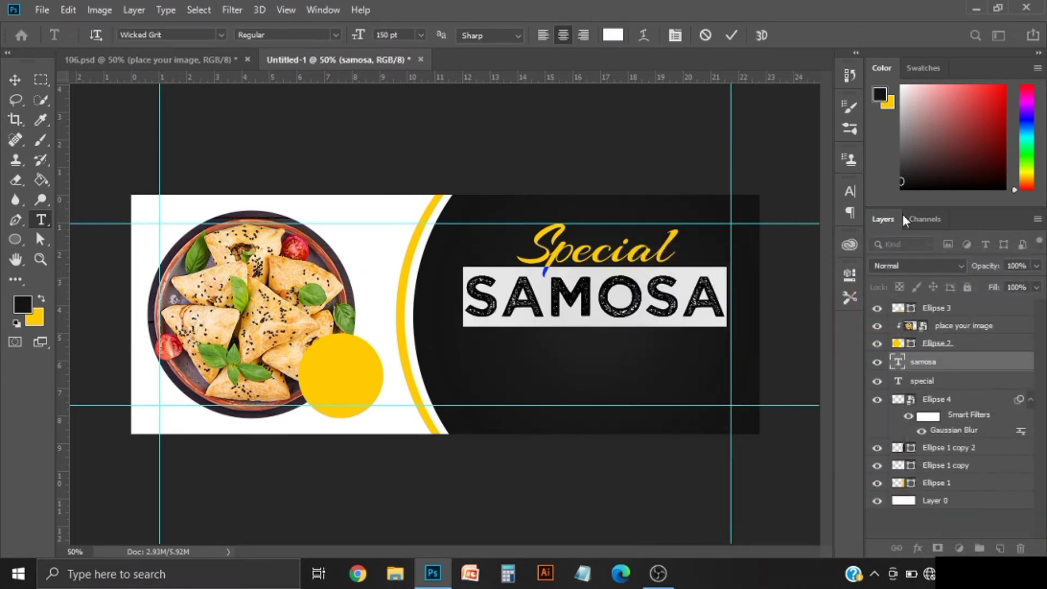
pyautogui.click(731, 35)
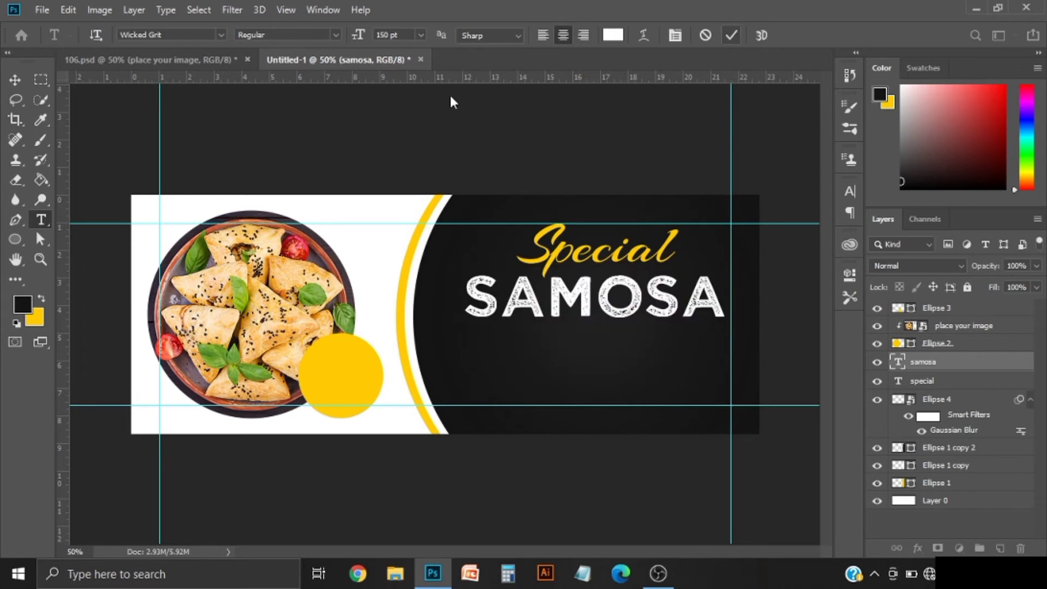
pyautogui.click(16, 81)
# Step: Resize SAMOSA to 130 pt and nudge it slightly up and left
pyautogui.press('t')
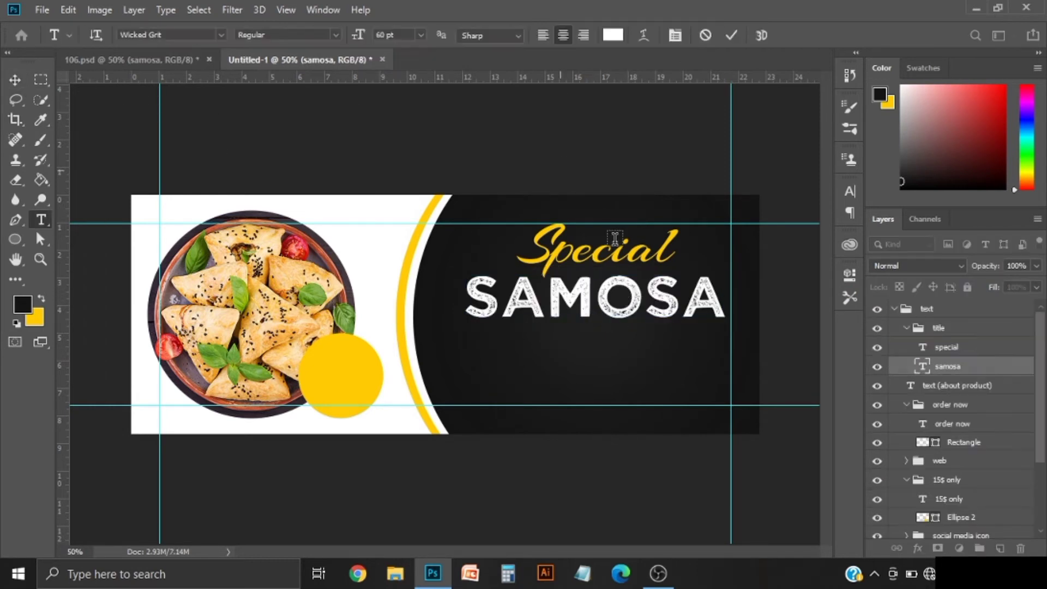
pyautogui.moveTo(464, 297); pyautogui.dragTo(771, 299)
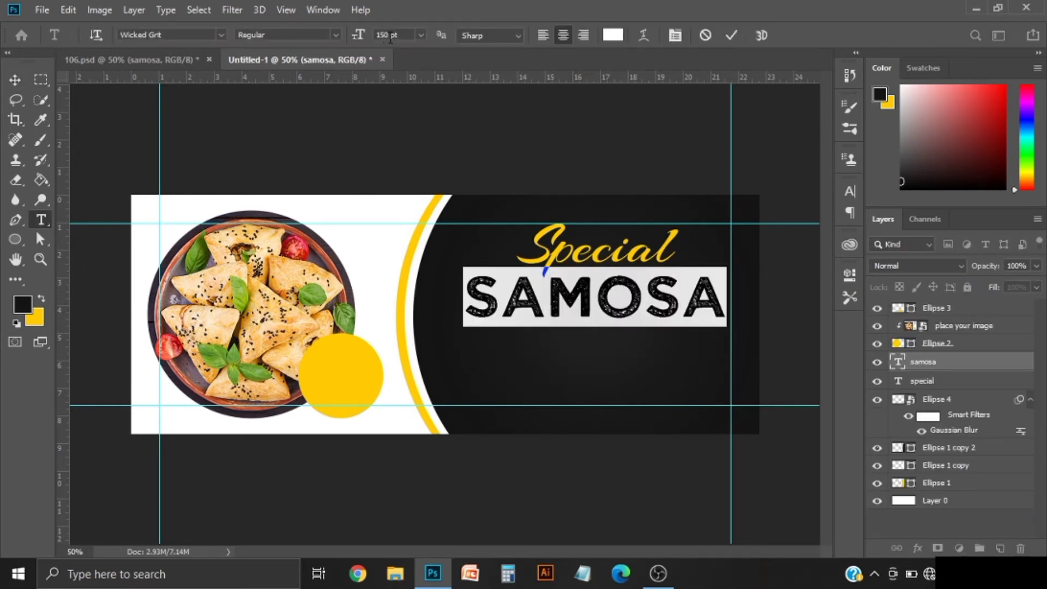
pyautogui.write('1')
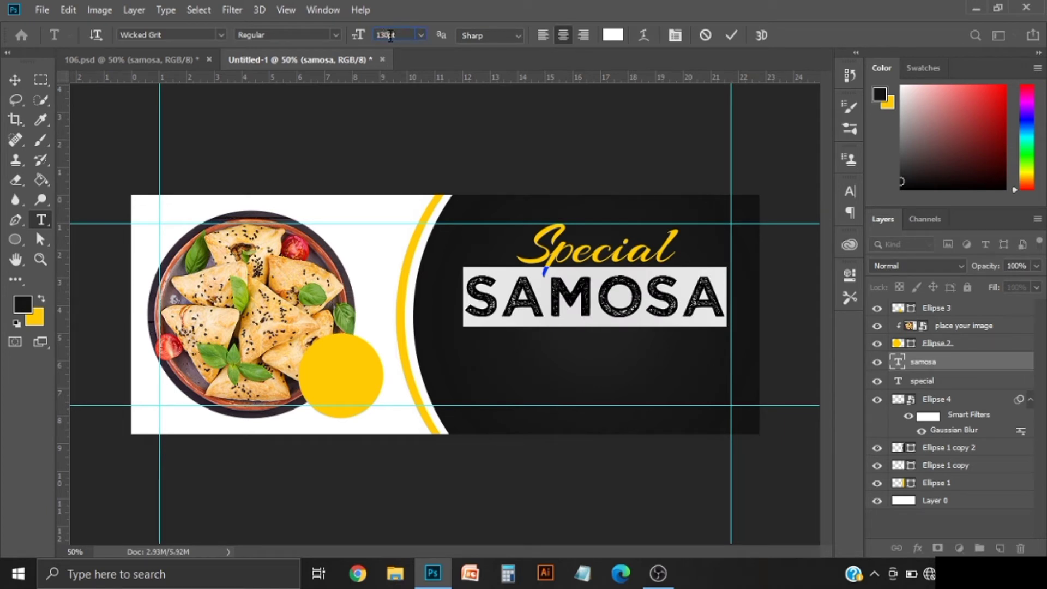
pyautogui.press('Return')
pyautogui.click(731, 35)
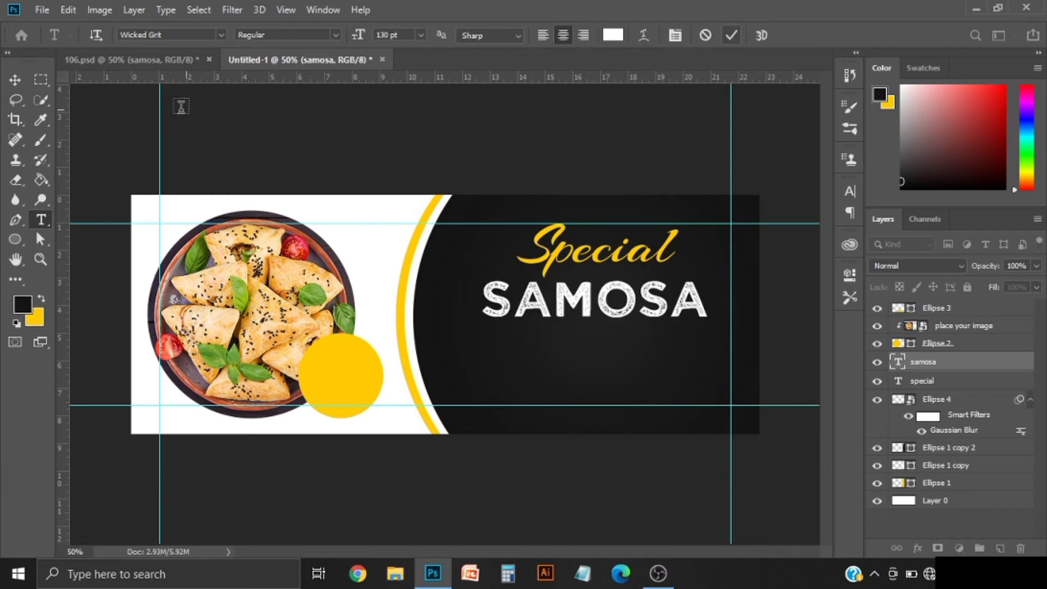
pyautogui.click(13, 80)
pyautogui.moveTo(633, 299); pyautogui.dragTo(632, 297)
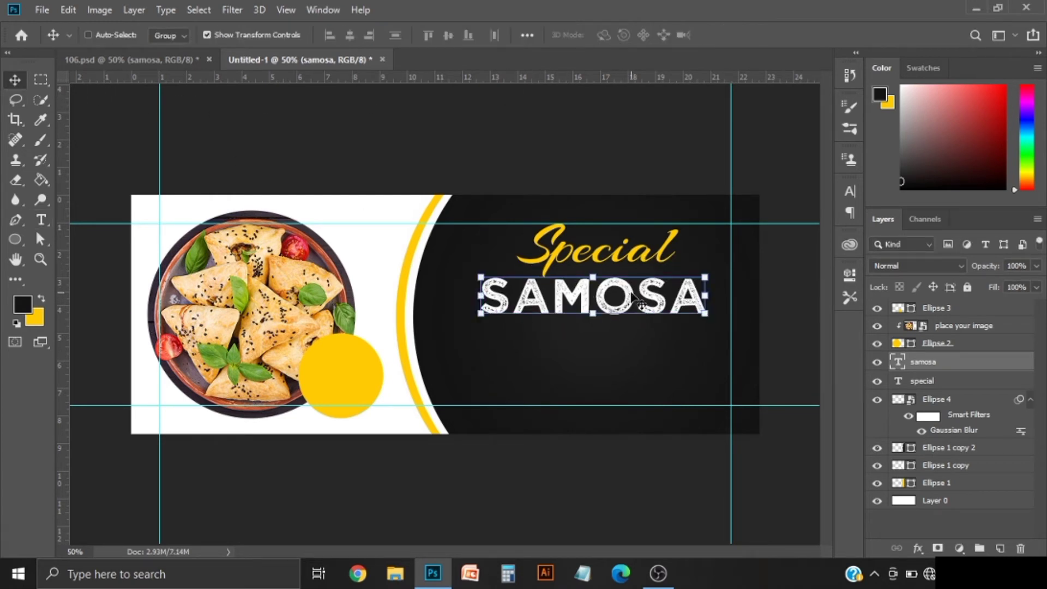
# Step: Draw a paragraph text box below SAMOSA and paste the Lorem Ipsum description into it
pyautogui.press('t')
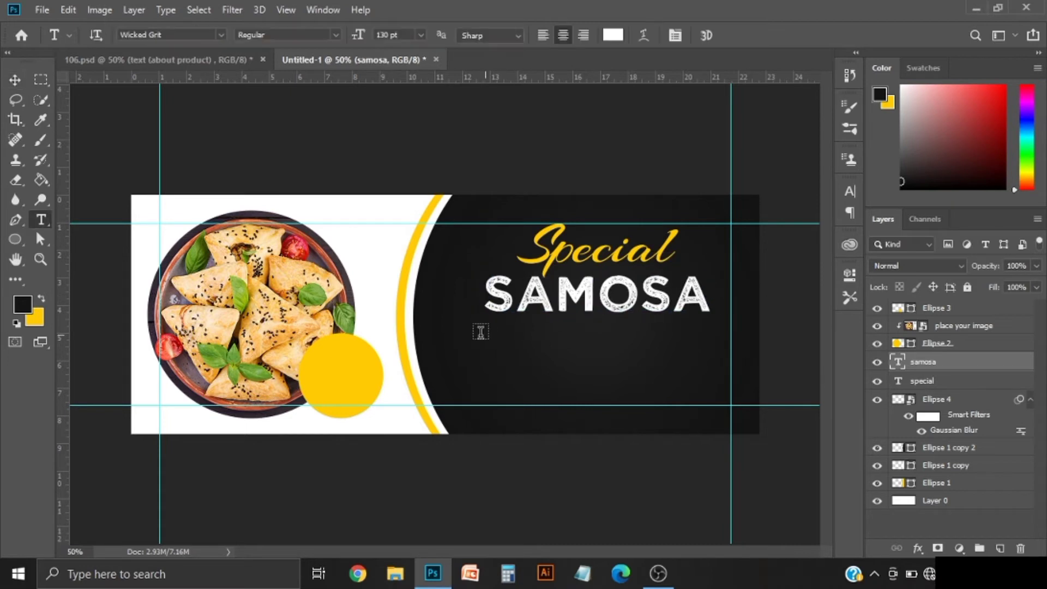
pyautogui.moveTo(472, 333); pyautogui.dragTo(733, 368)
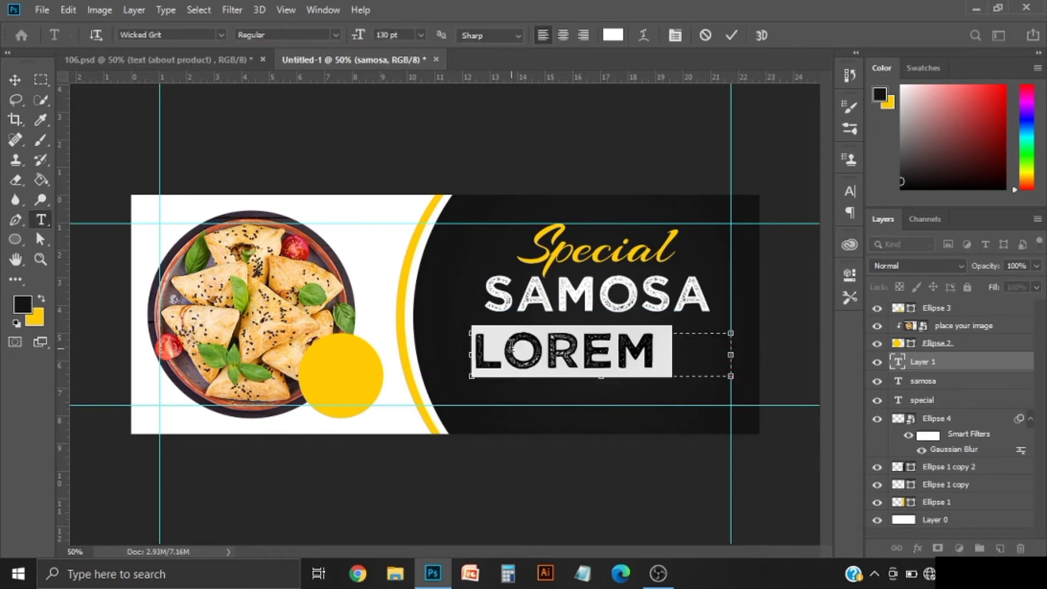
pyautogui.rightClick(514, 352)
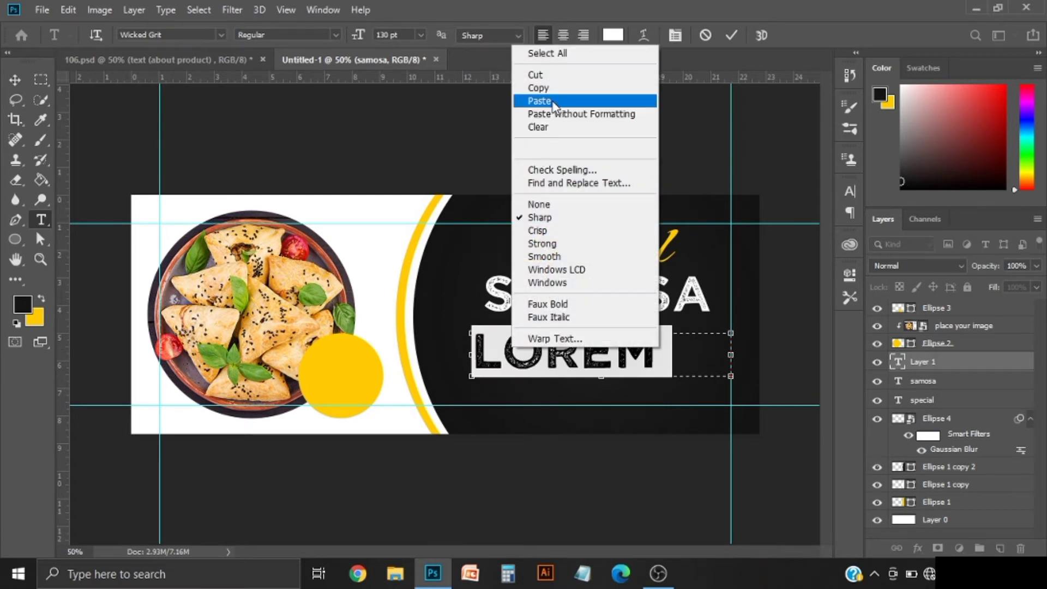
pyautogui.click(552, 101)
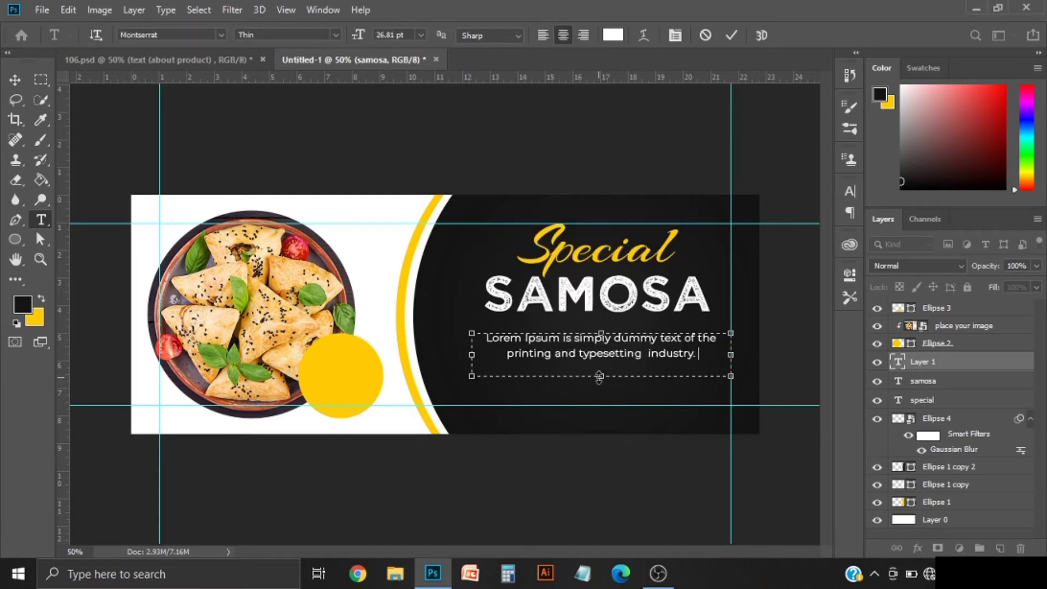
# Step: Resize the description box to two lines and move the paragraph up under SAMOSA
pyautogui.moveTo(601, 376); pyautogui.dragTo(601, 361)
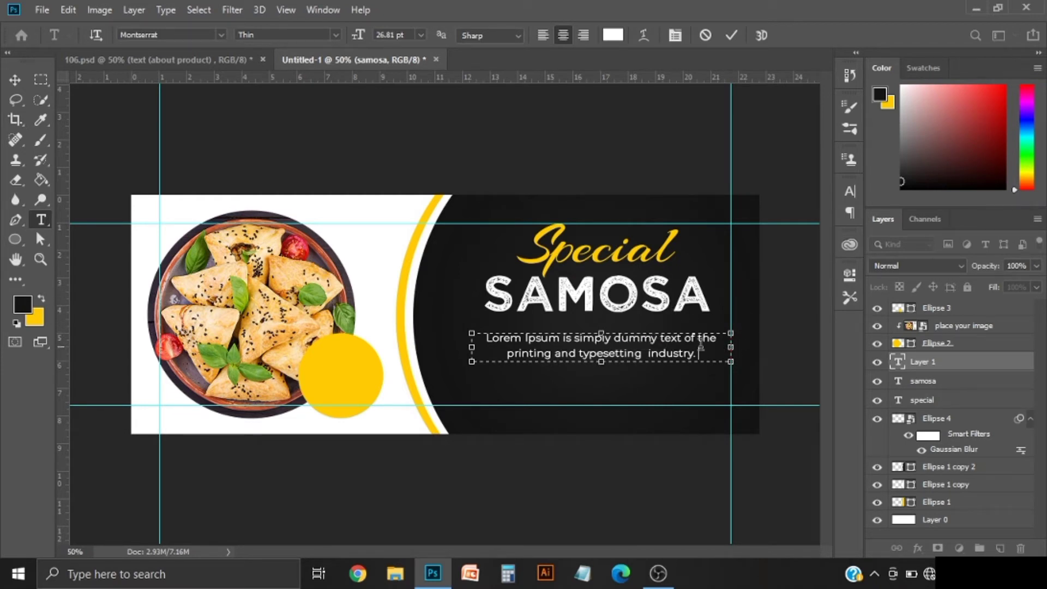
pyautogui.moveTo(472, 349); pyautogui.dragTo(444, 351)
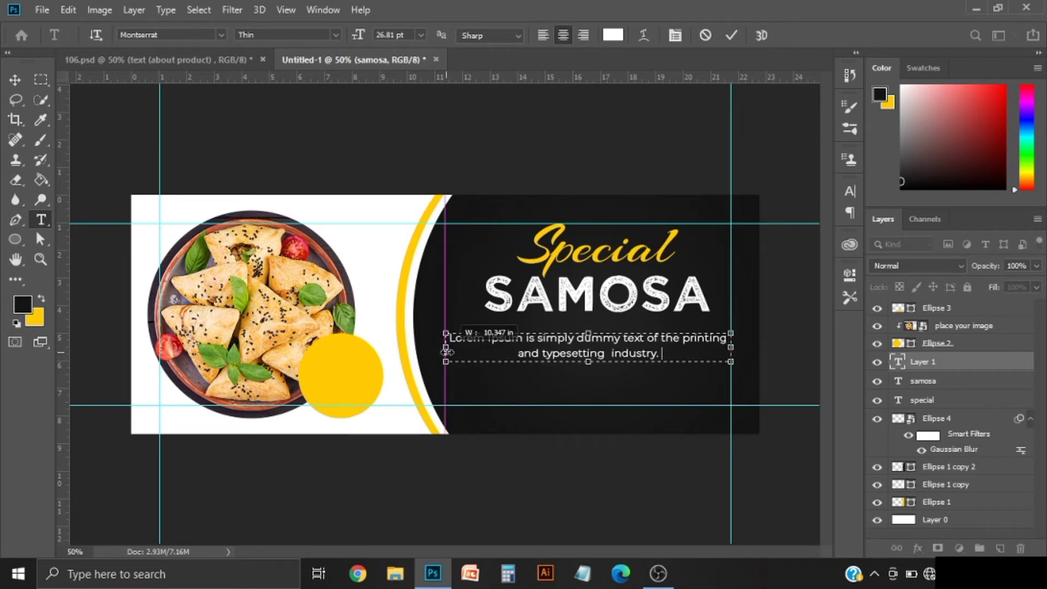
pyautogui.click(730, 35)
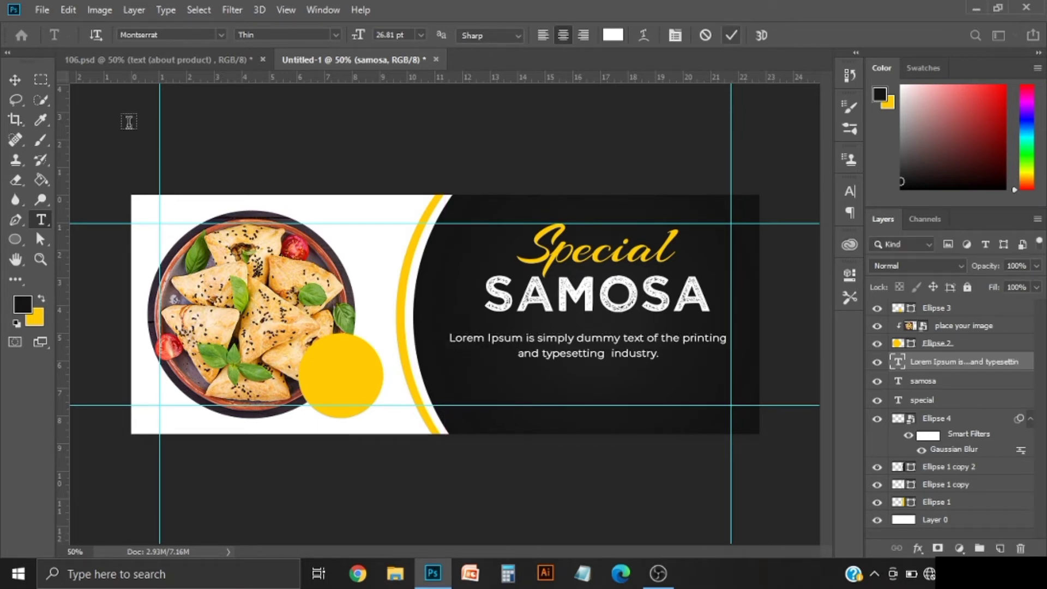
pyautogui.click(15, 80)
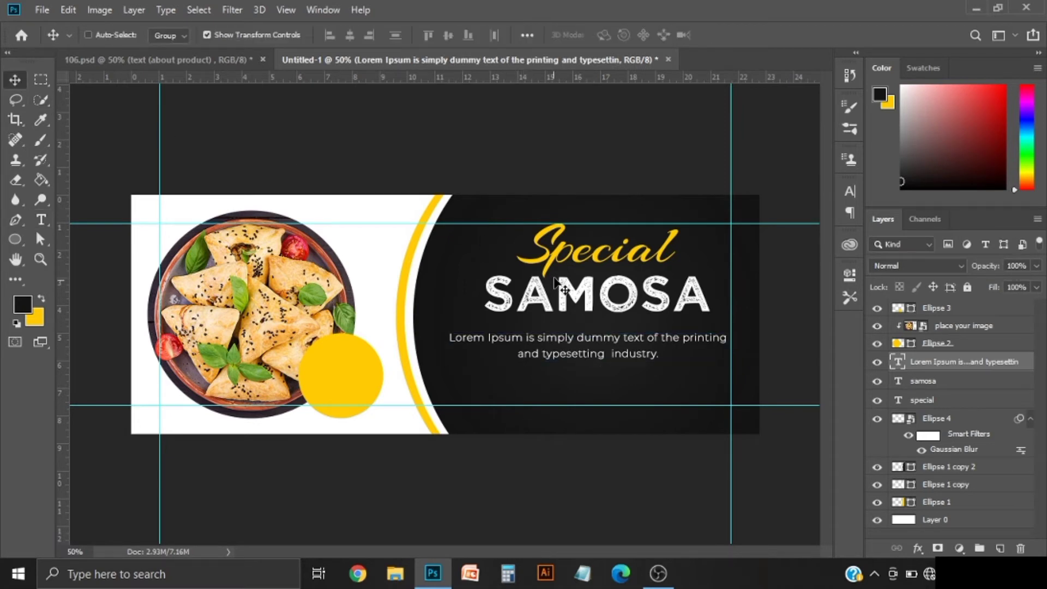
pyautogui.moveTo(554, 281); pyautogui.dragTo(552, 275)
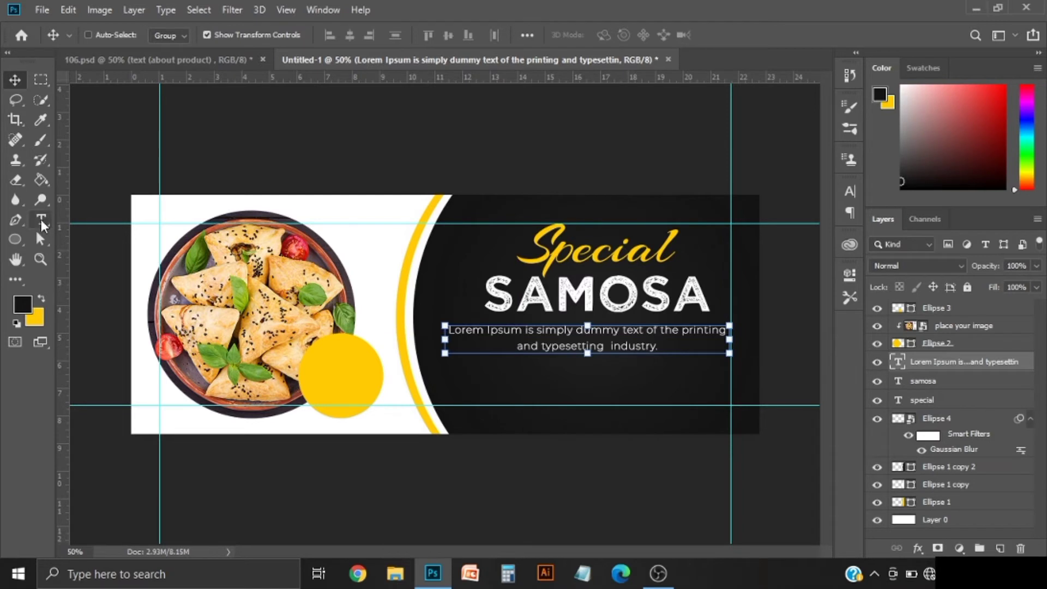
pyautogui.click(41, 220)
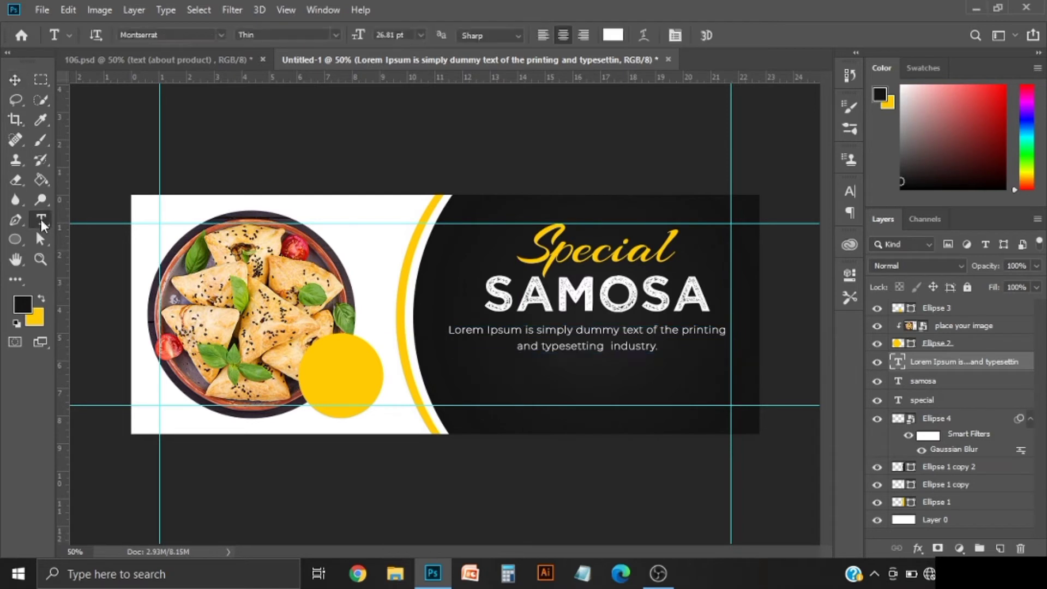
# Step: Add an 'order now' text line below the description in bold all caps
pyautogui.click(533, 382)
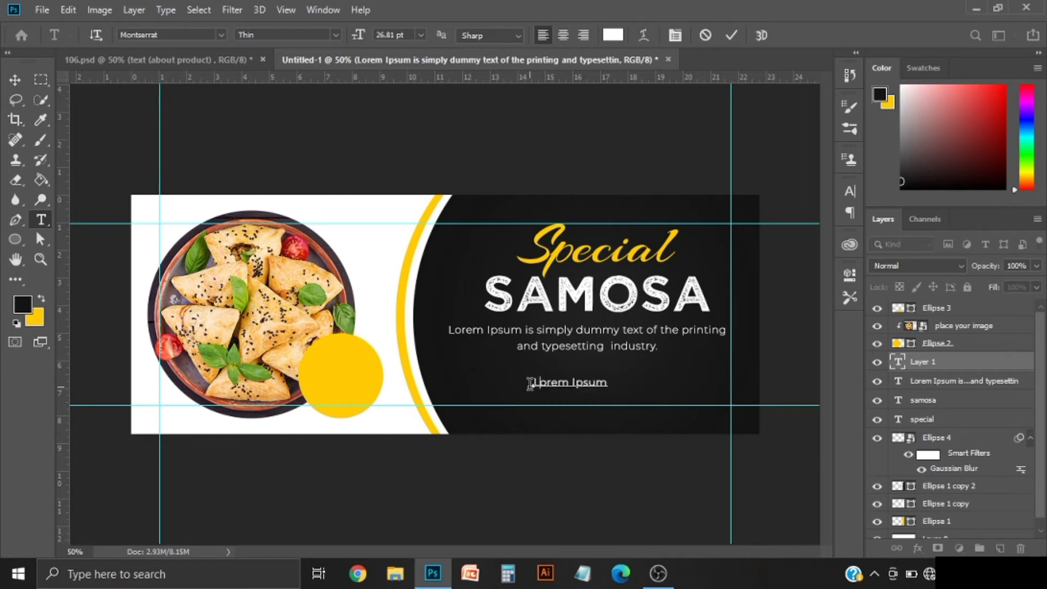
pyautogui.press('BackSpace')
pyautogui.write('order now')
pyautogui.moveTo(532, 382); pyautogui.dragTo(590, 382)
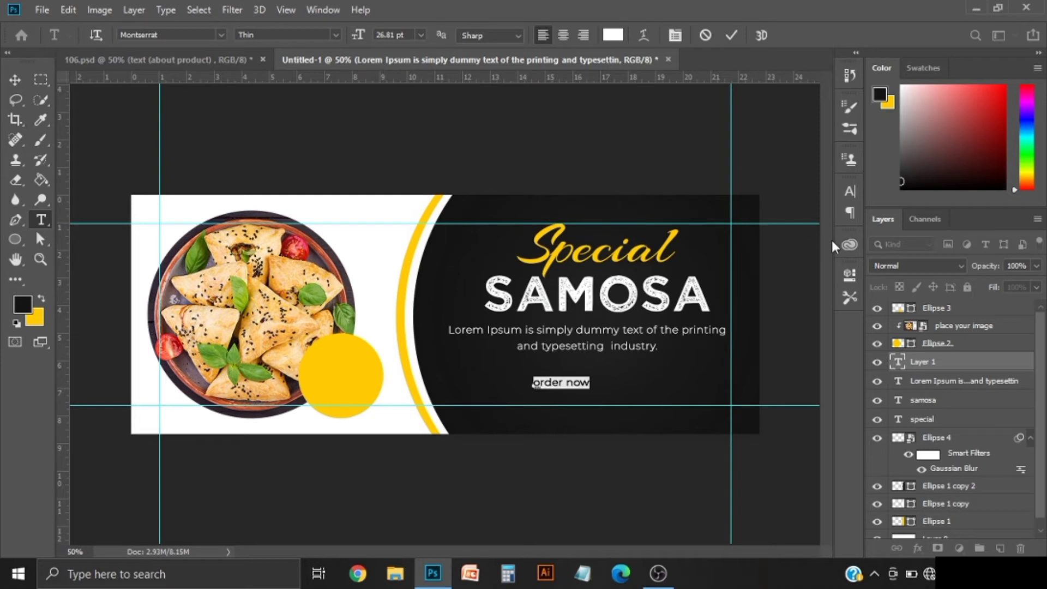
pyautogui.click(851, 191)
pyautogui.click(722, 296)
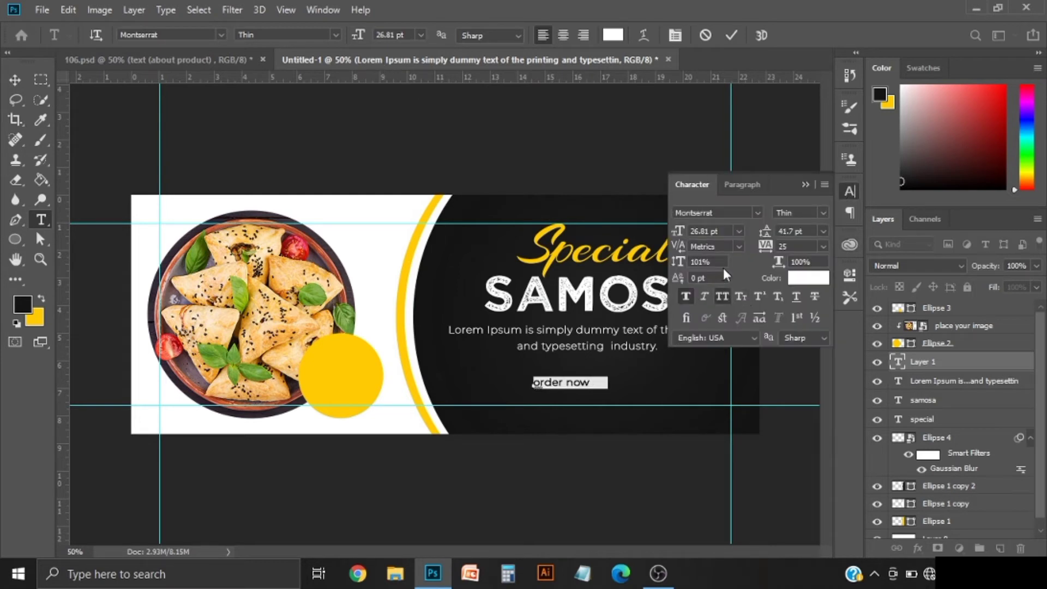
pyautogui.click(825, 213)
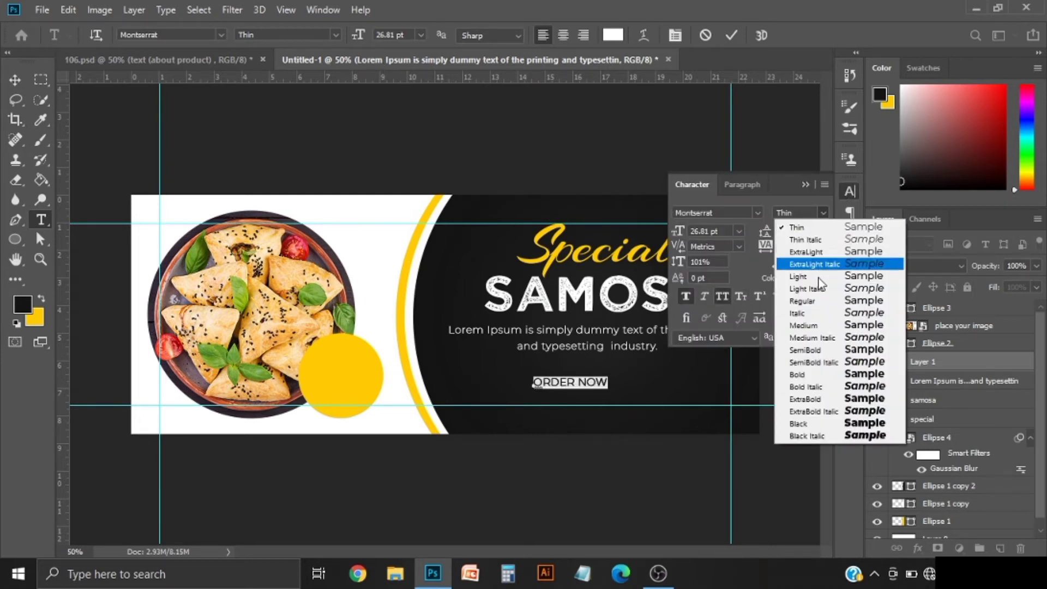
pyautogui.click(816, 376)
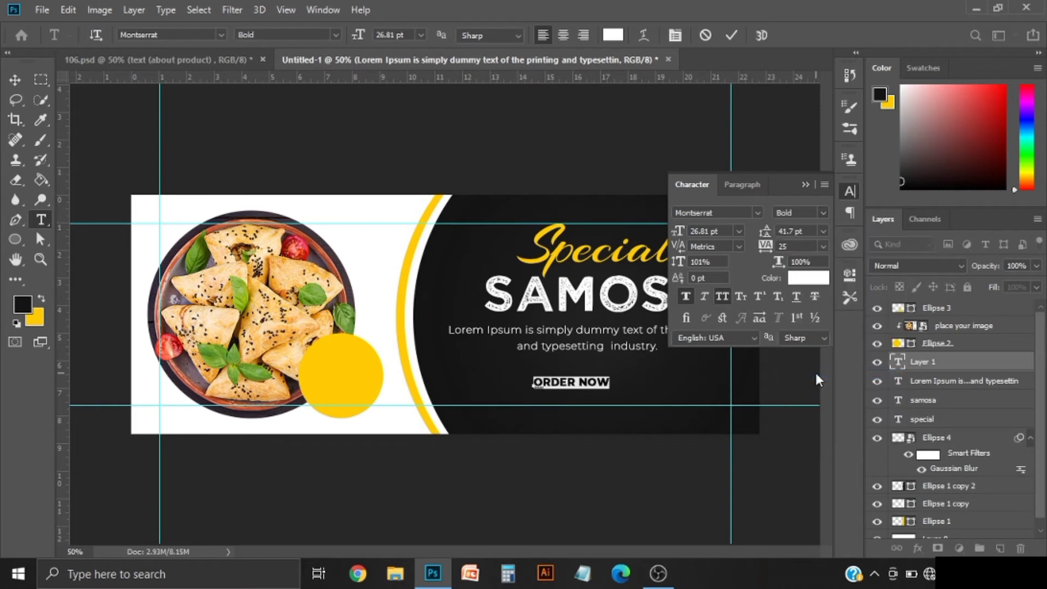
# Step: Set ORDER NOW to 30 pt, centre-align it, and move it under the paragraph
pyautogui.click(738, 232)
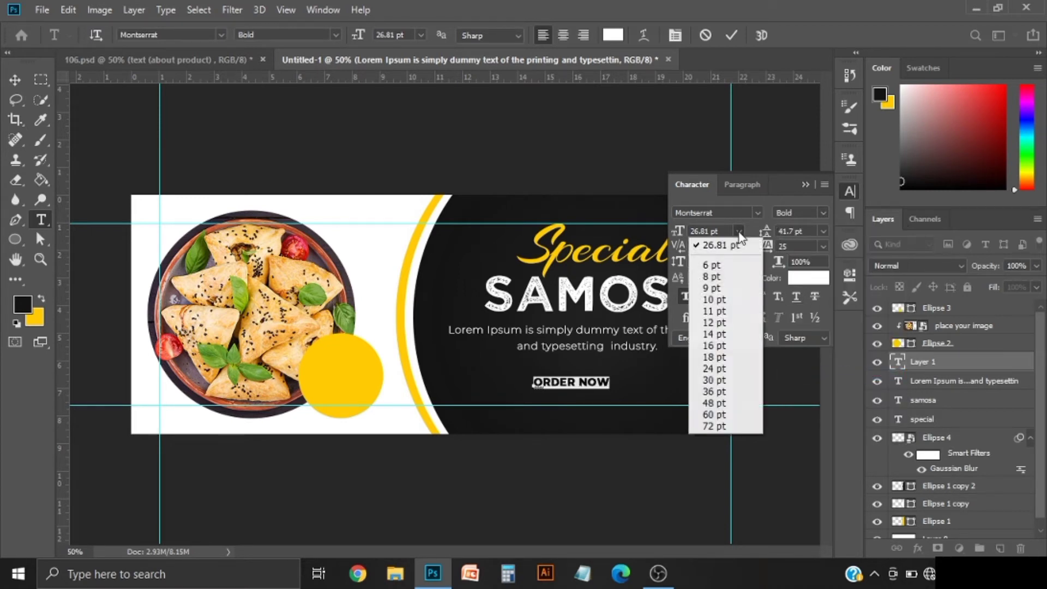
pyautogui.click(724, 378)
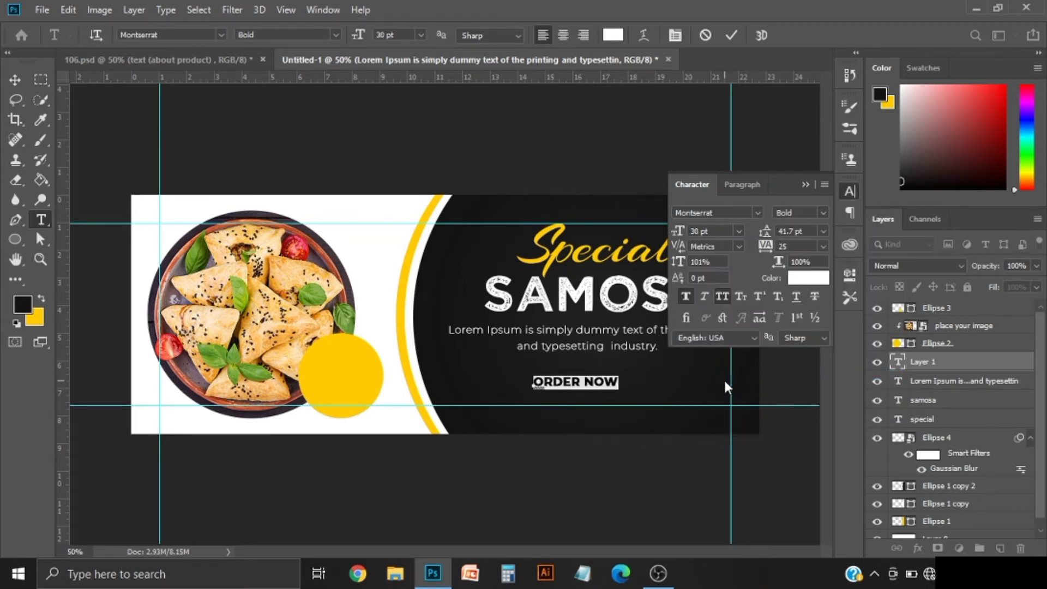
pyautogui.click(564, 35)
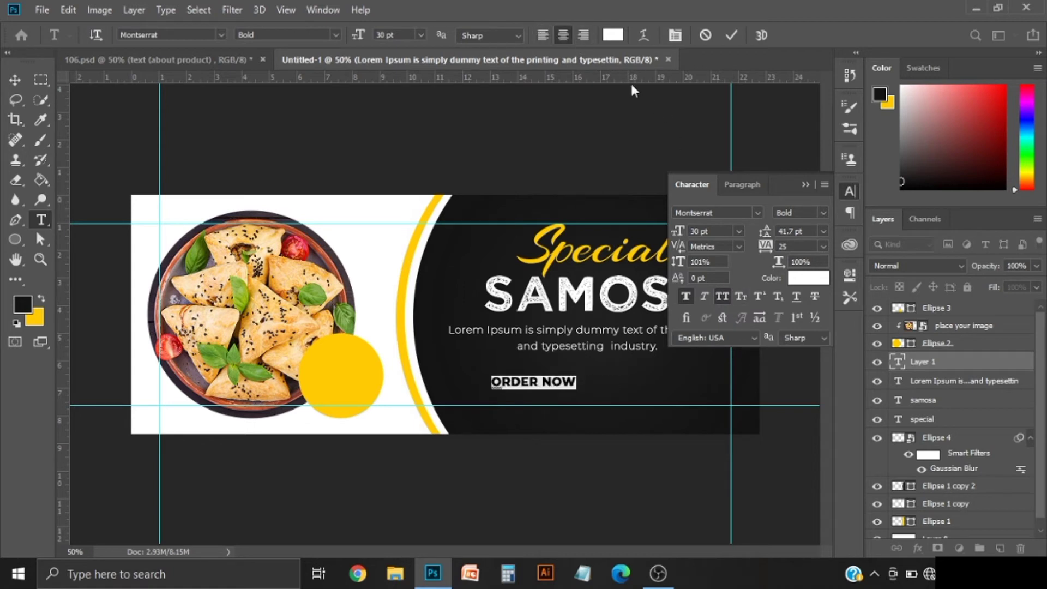
pyautogui.click(807, 185)
pyautogui.click(731, 36)
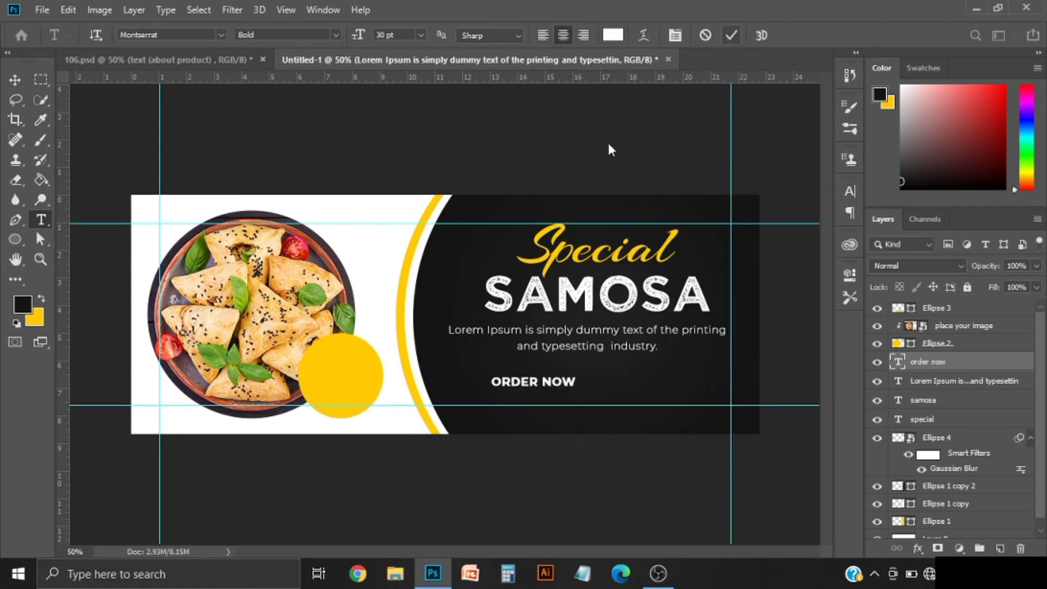
pyautogui.click(15, 80)
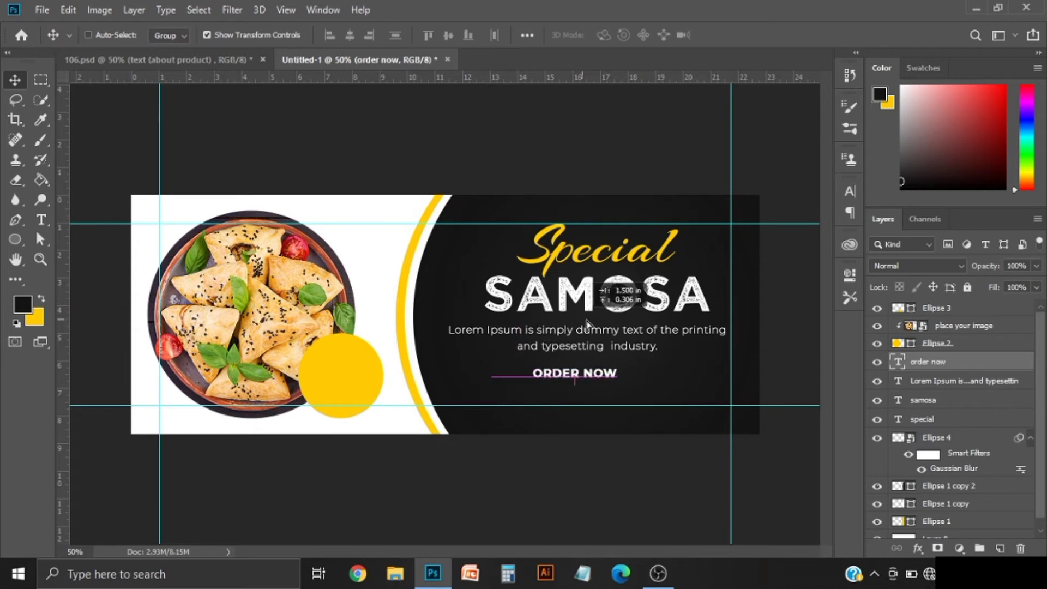
pyautogui.moveTo(508, 325); pyautogui.dragTo(556, 321)
# Step: Draw a yellow rounded-rectangle button behind the ORDER NOW text
pyautogui.rightClick(28, 240)
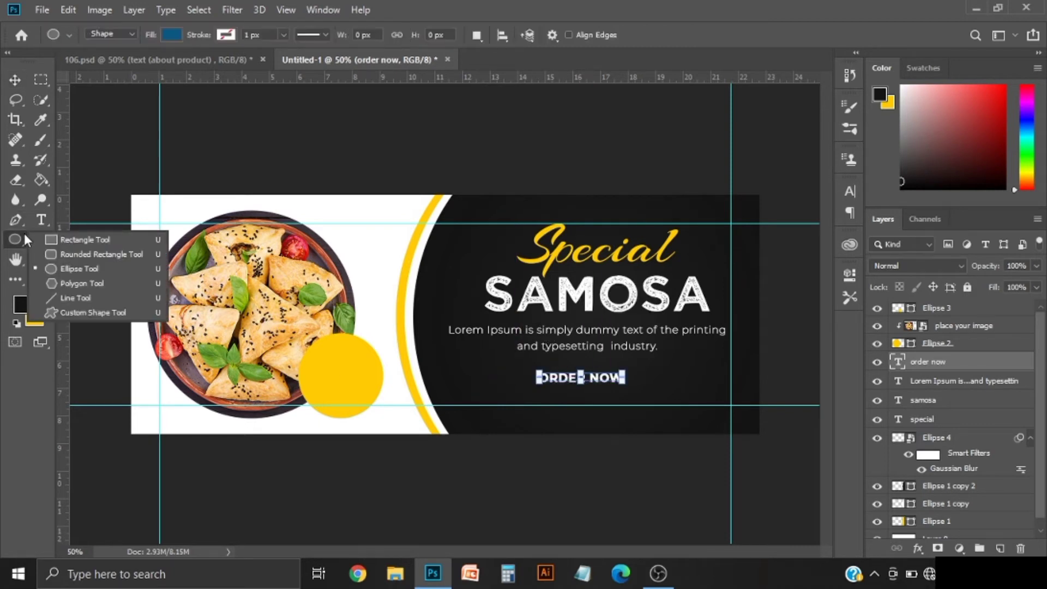
pyautogui.click(67, 256)
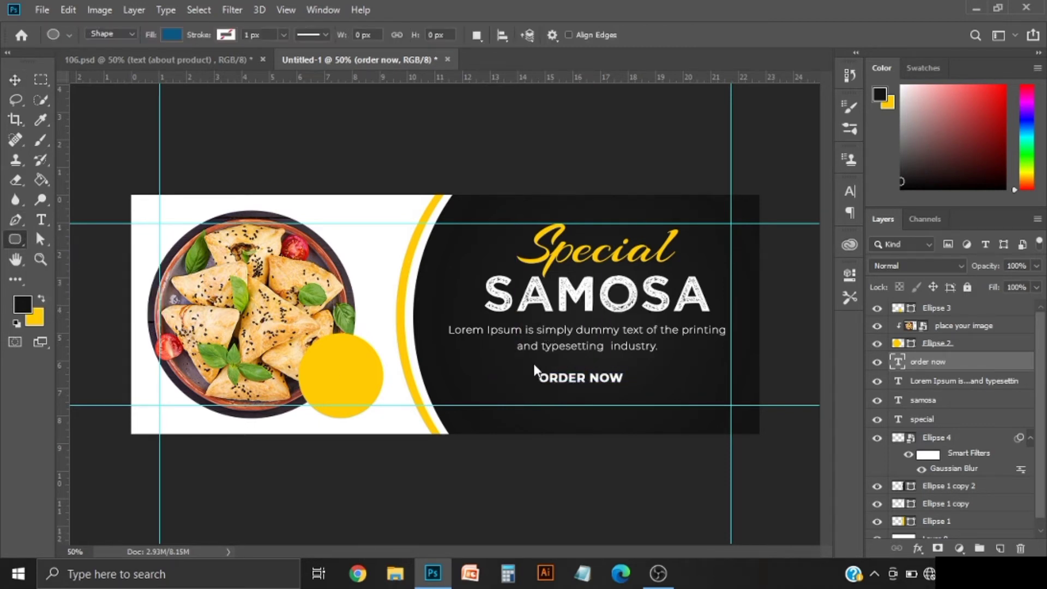
pyautogui.moveTo(534, 367); pyautogui.dragTo(640, 390)
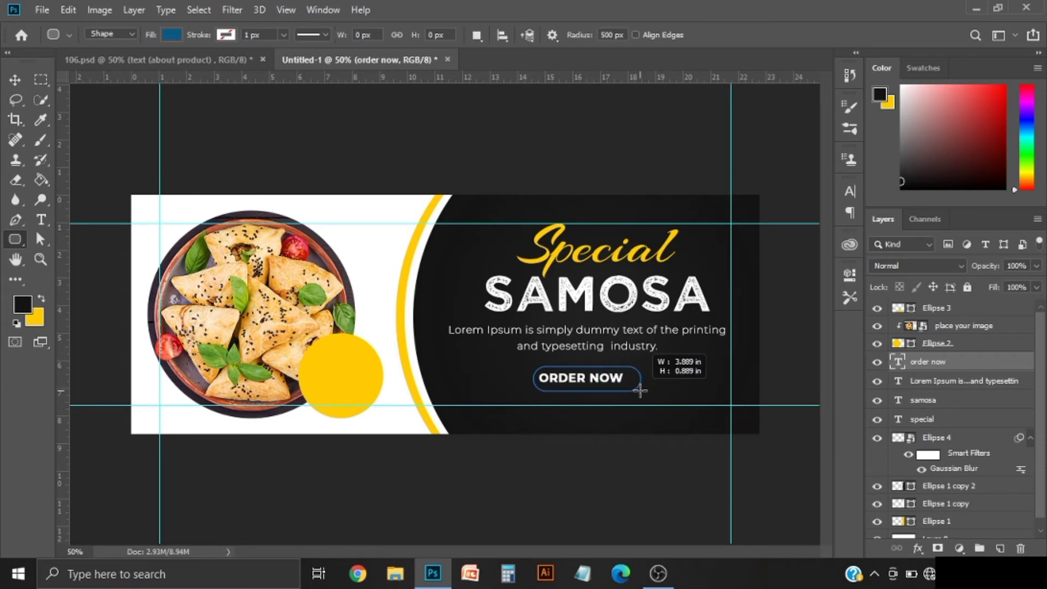
pyautogui.moveTo(640, 390); pyautogui.dragTo(640, 391)
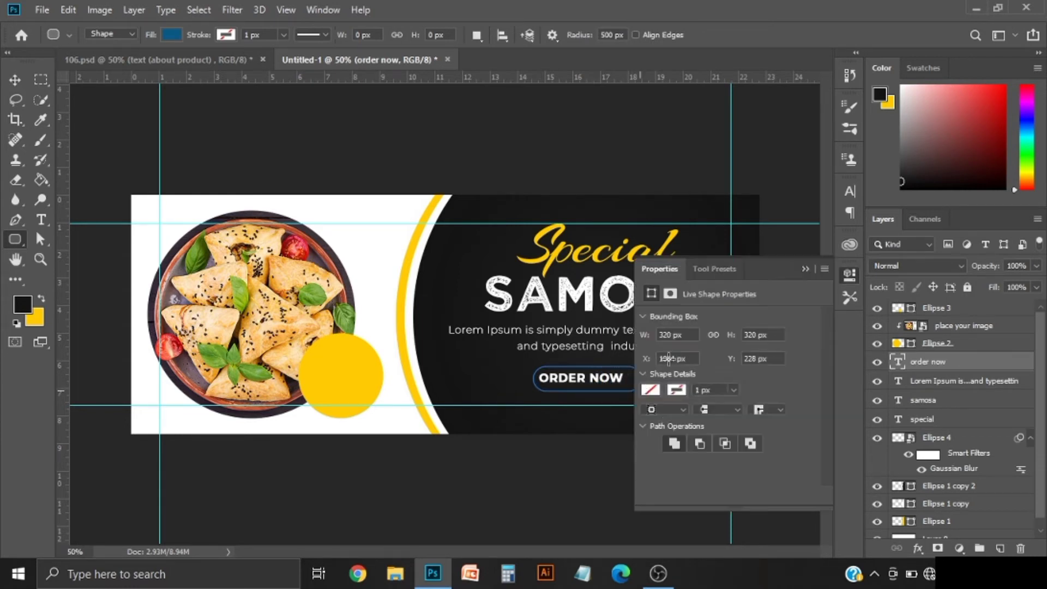
pyautogui.click(806, 269)
pyautogui.moveTo(939, 361); pyautogui.dragTo(941, 386)
pyautogui.doubleClick(897, 379)
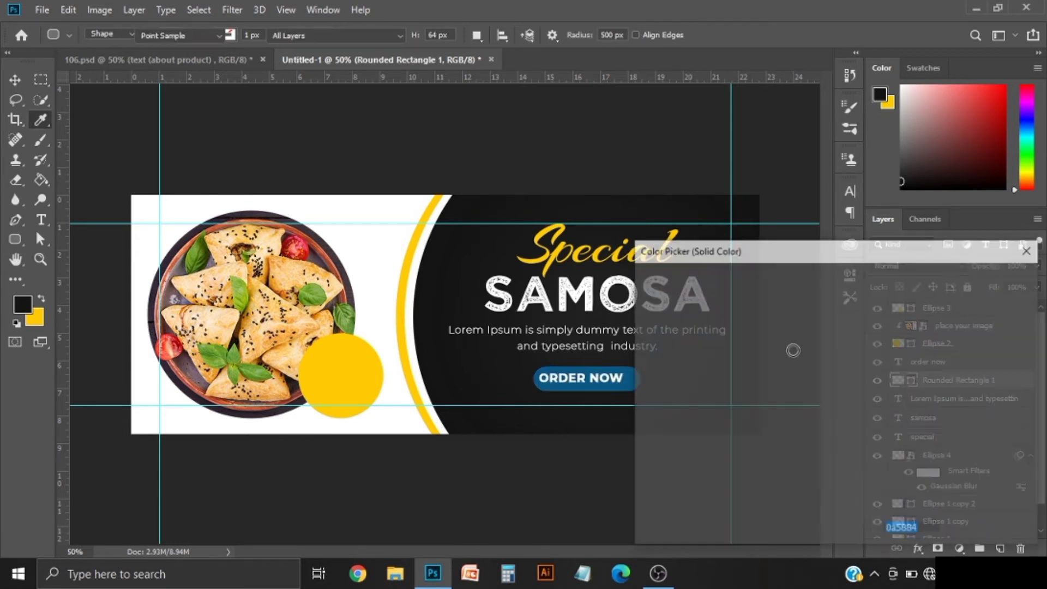
pyautogui.click(330, 360)
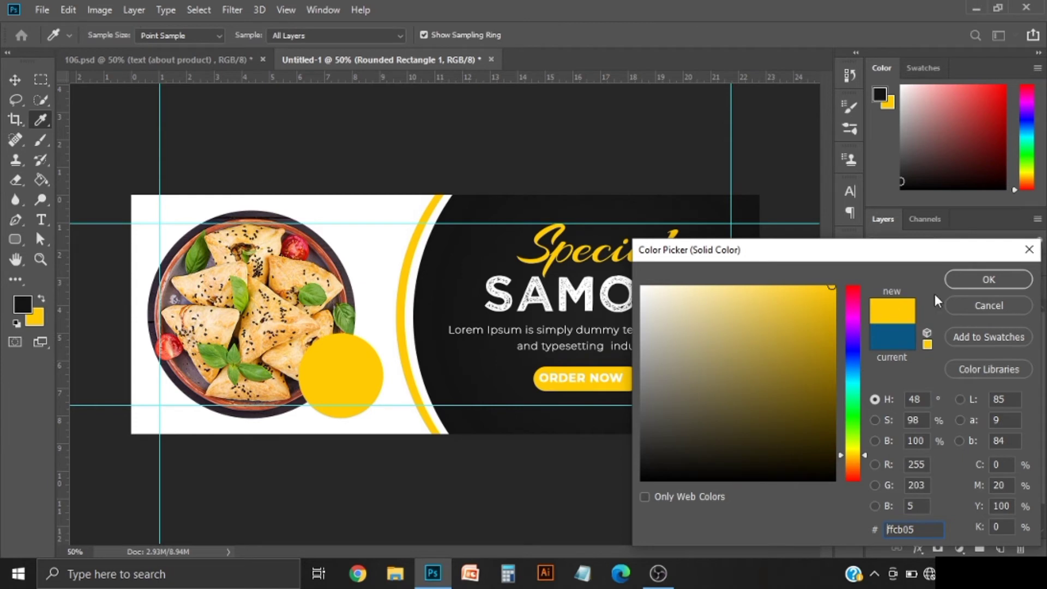
pyautogui.click(988, 280)
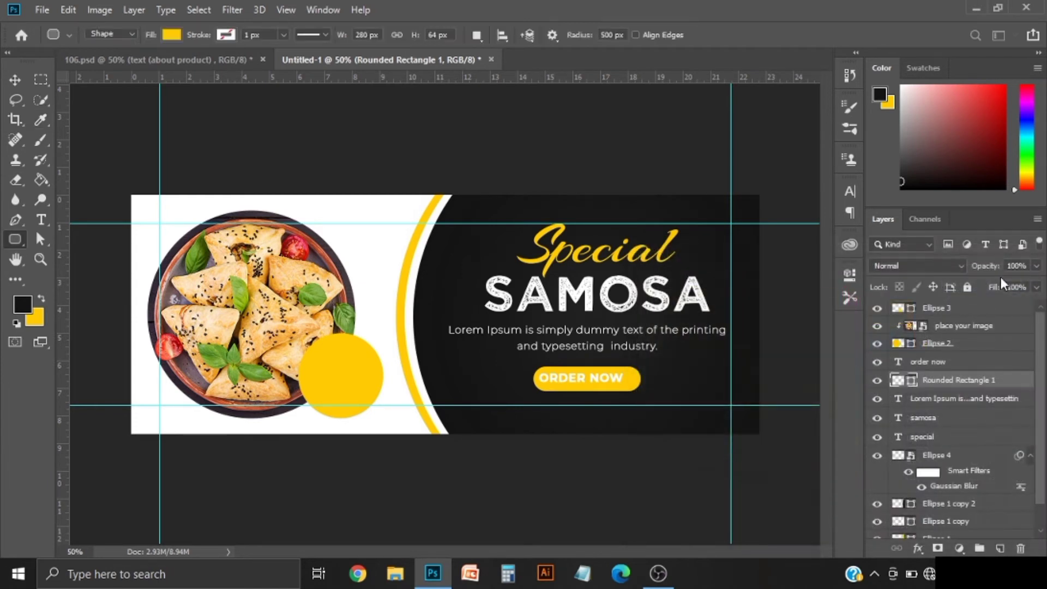
# Step: Change the ORDER NOW text colour to dark #141414
pyautogui.click(949, 362)
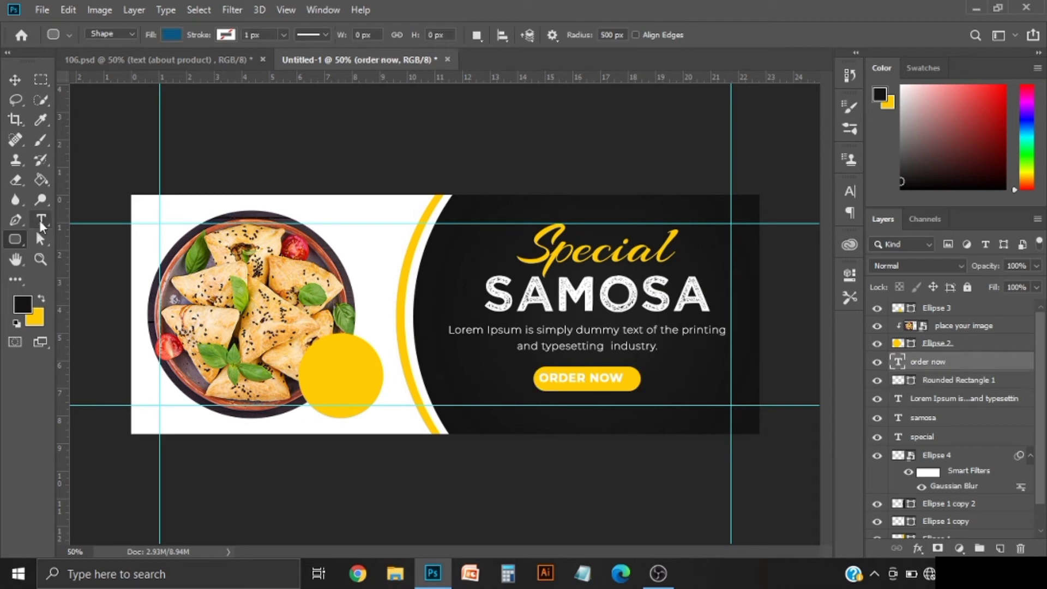
pyautogui.click(41, 221)
pyautogui.click(617, 36)
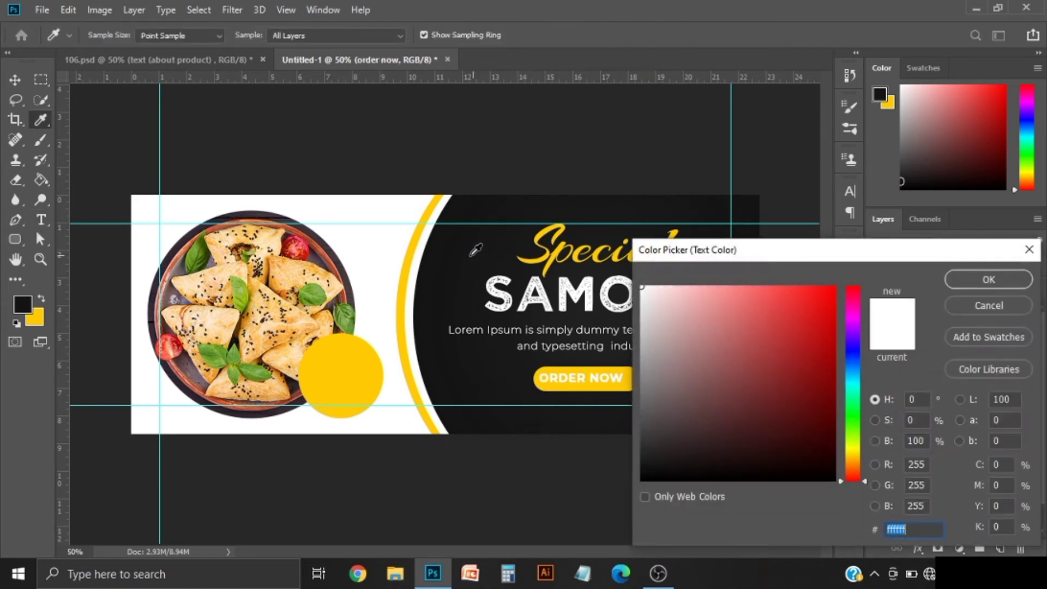
pyautogui.click(23, 303)
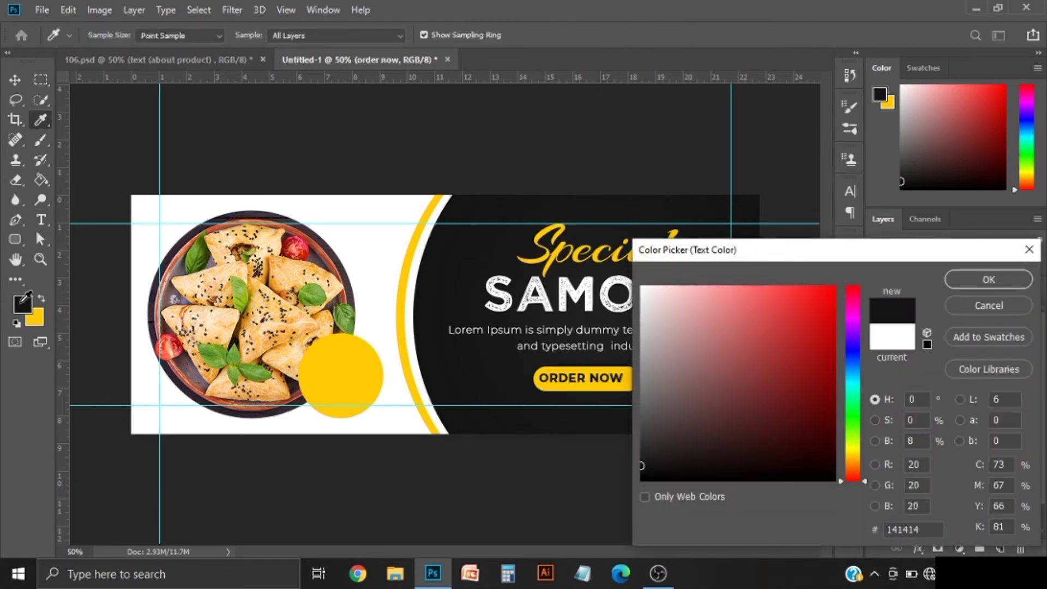
pyautogui.click(988, 279)
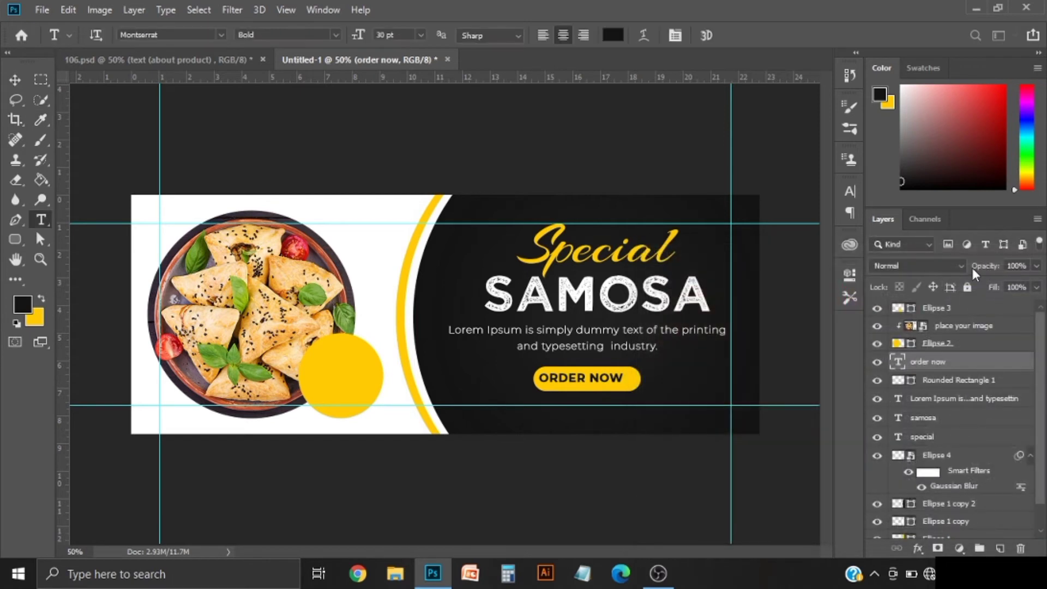
# Step: Centre ORDER NOW on the button and nudge both slightly upward
pyautogui.click(15, 80)
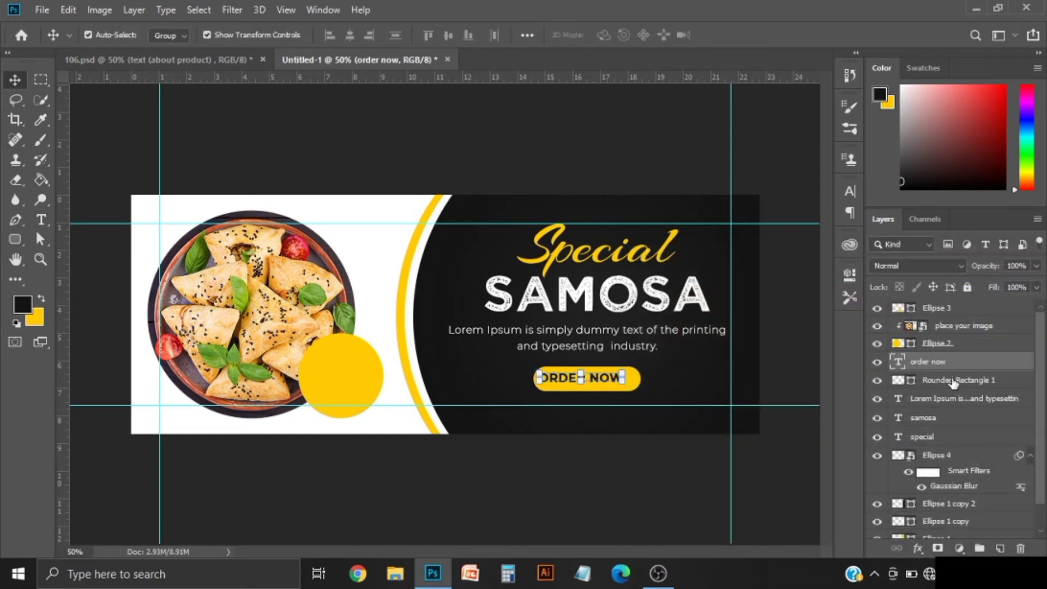
pyautogui.keyDown('ctrl'); pyautogui.click(953, 380); pyautogui.keyUp('ctrl')
pyautogui.click(349, 35)
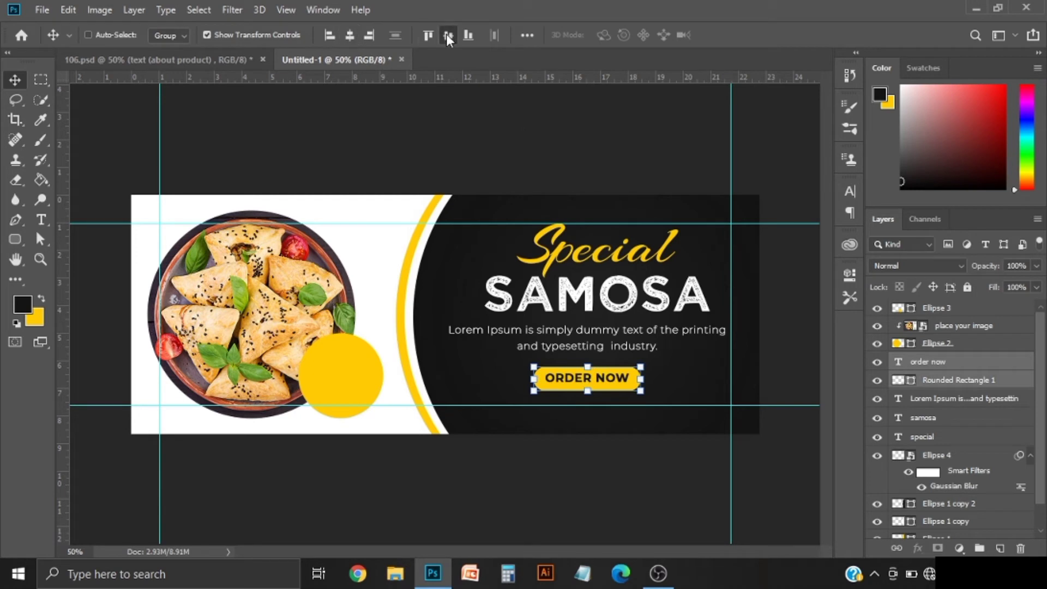
pyautogui.moveTo(662, 288); pyautogui.dragTo(666, 286)
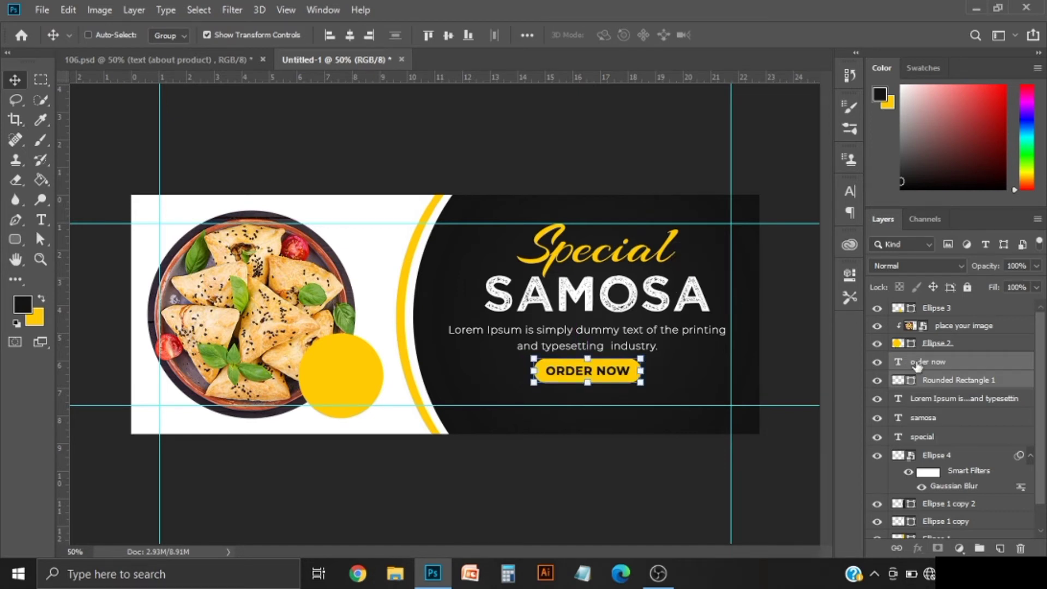
# Step: Duplicate the ORDER NOW text below the button and replace the copy's wording
pyautogui.click(915, 367)
pyautogui.moveTo(694, 366); pyautogui.dragTo(696, 388)
pyautogui.click(41, 219)
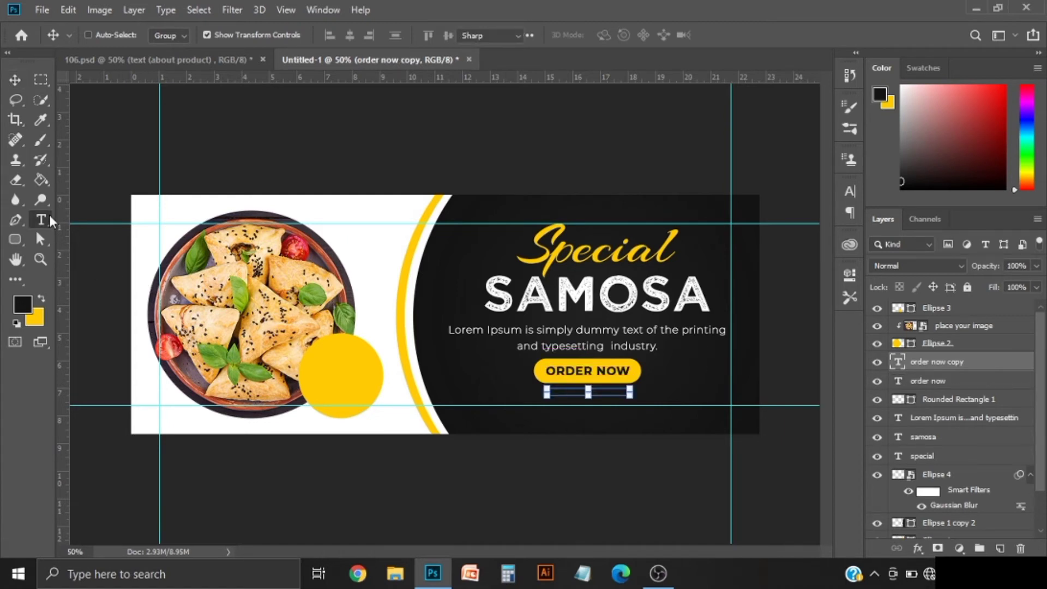
pyautogui.click(576, 391)
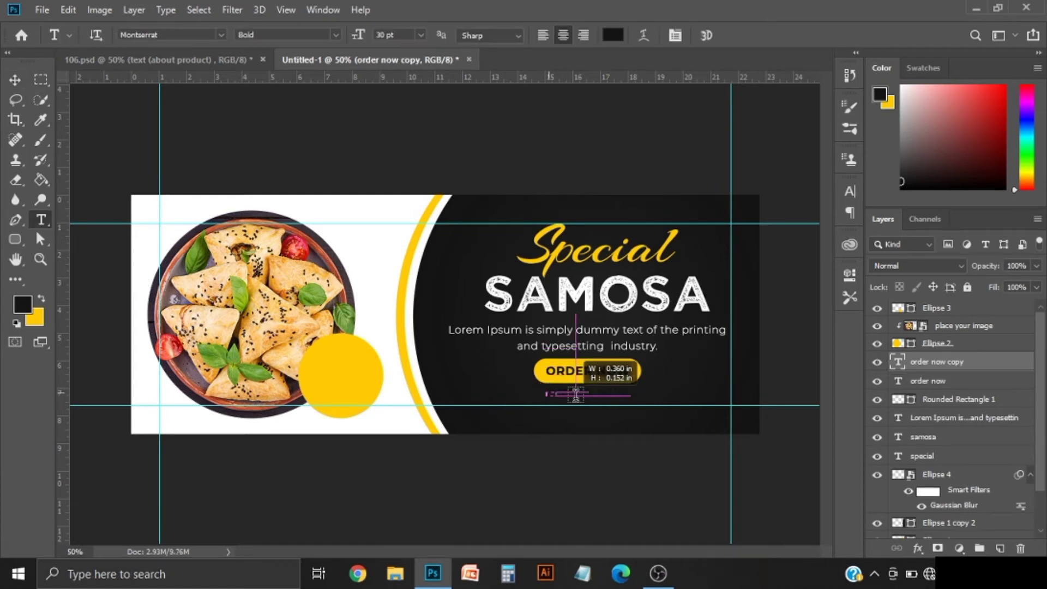
pyautogui.click(704, 35)
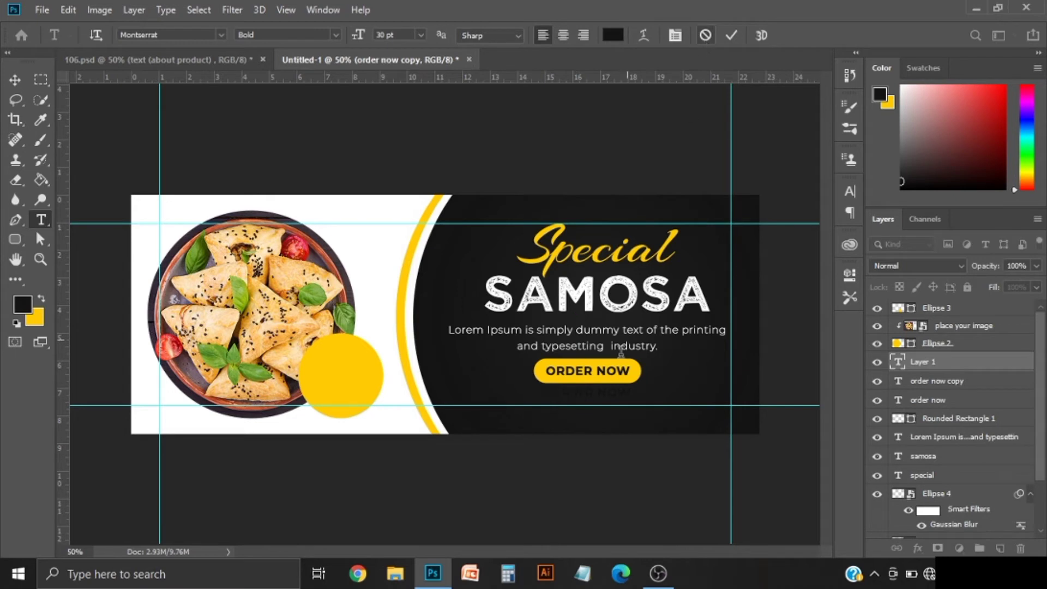
pyautogui.click(551, 394)
pyautogui.hotkey('ctrl', 'a')
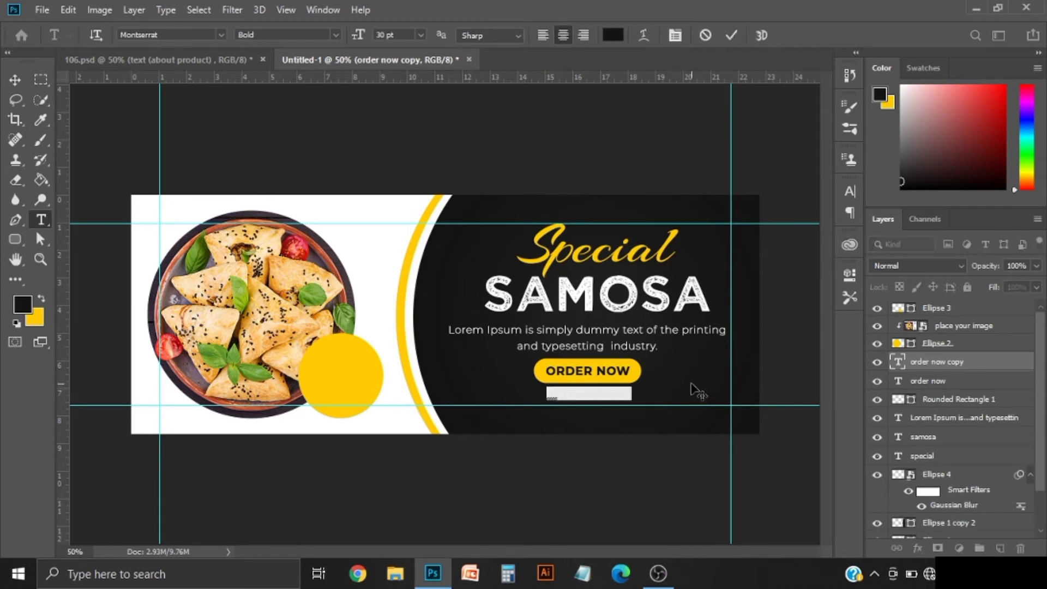
pyautogui.press('BackSpace')
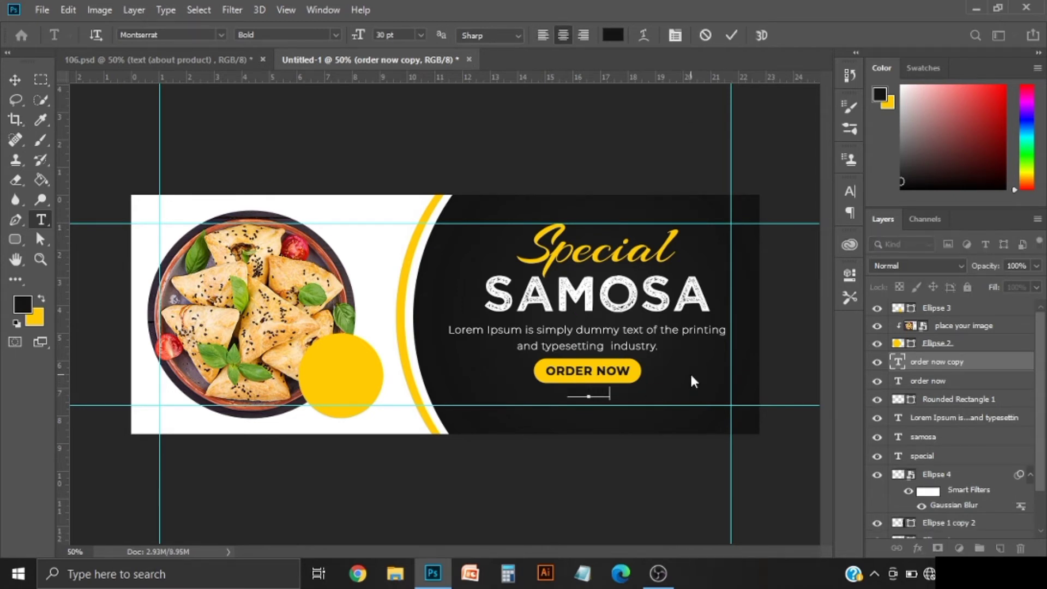
pyautogui.write('OR')
pyautogui.write('DE')
pyautogui.write('R')
# Step: Style the new line without all caps, 24 pt, Regular weight, white ffffff
pyautogui.moveTo(660, 390); pyautogui.dragTo(477, 389)
pyautogui.click(852, 190)
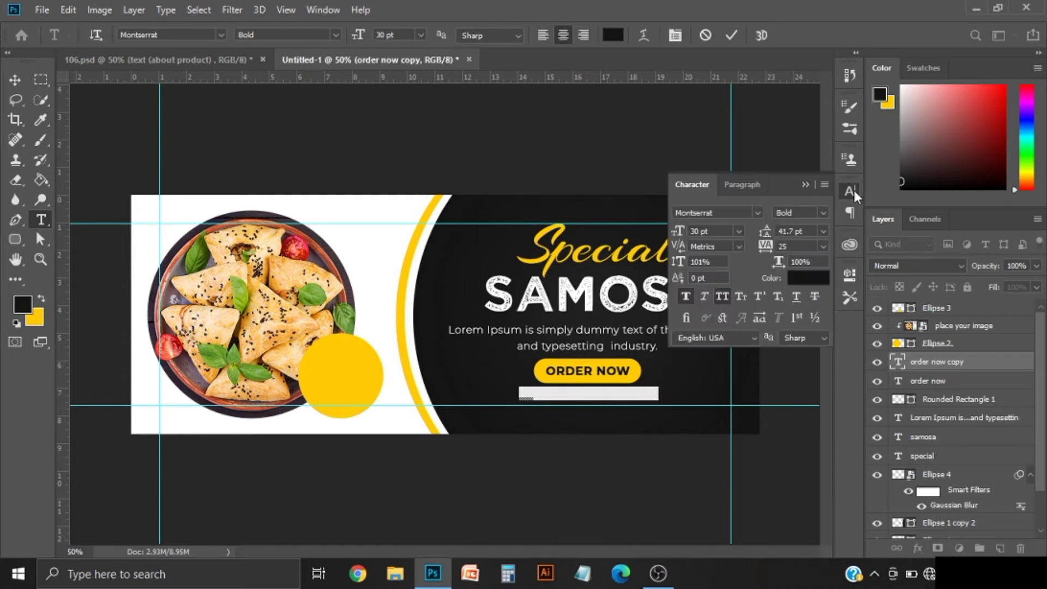
pyautogui.click(726, 299)
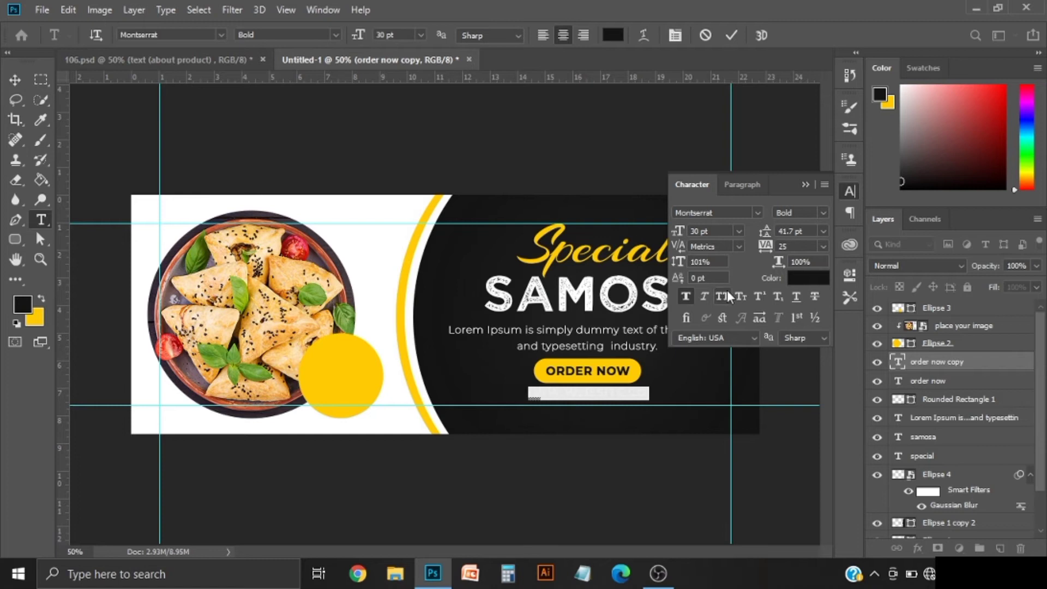
pyautogui.click(738, 231)
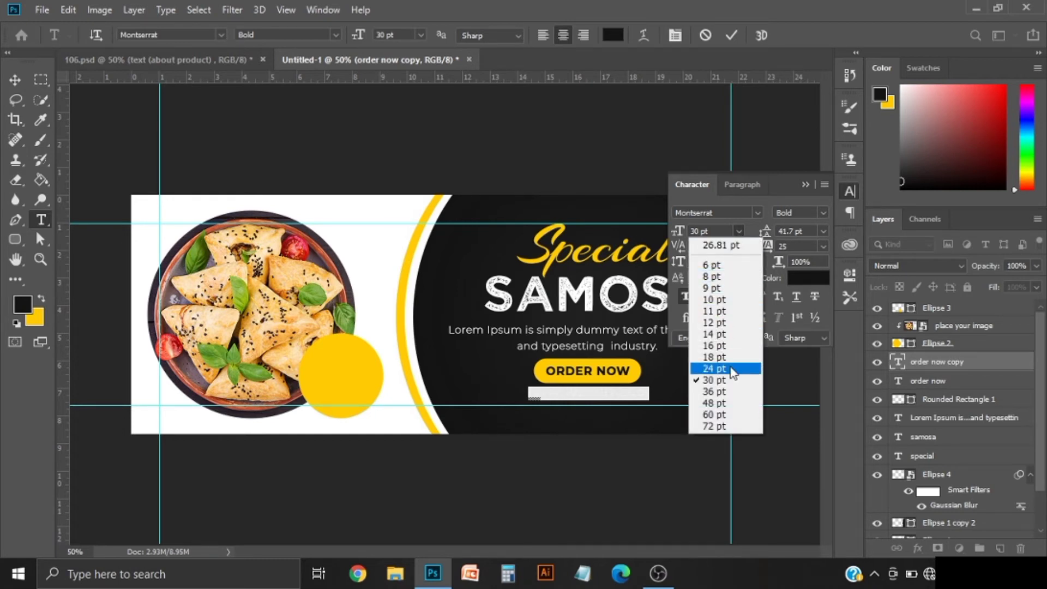
pyautogui.click(728, 373)
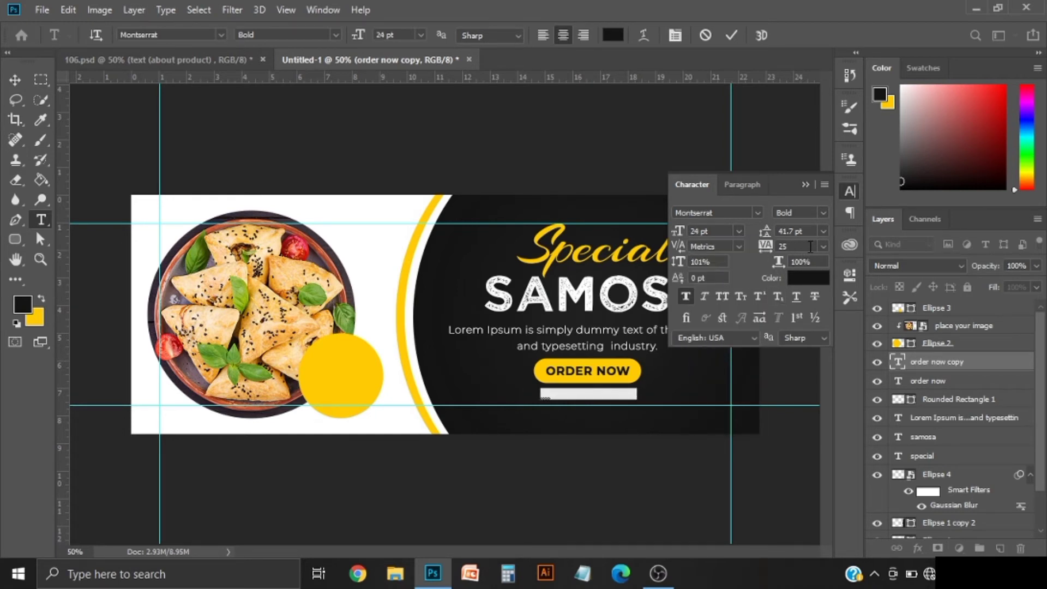
pyautogui.click(821, 212)
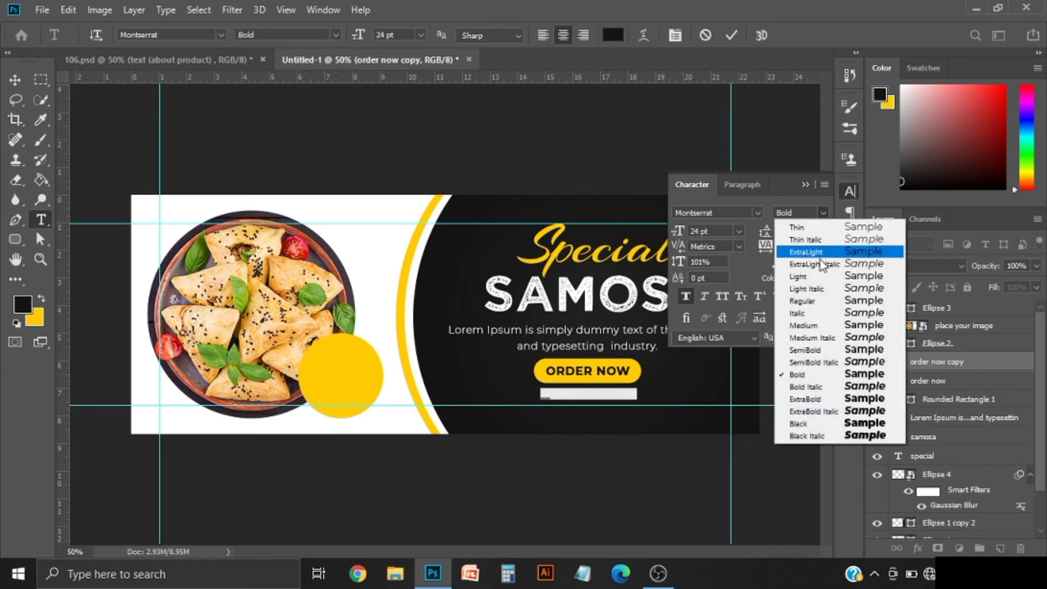
pyautogui.click(816, 302)
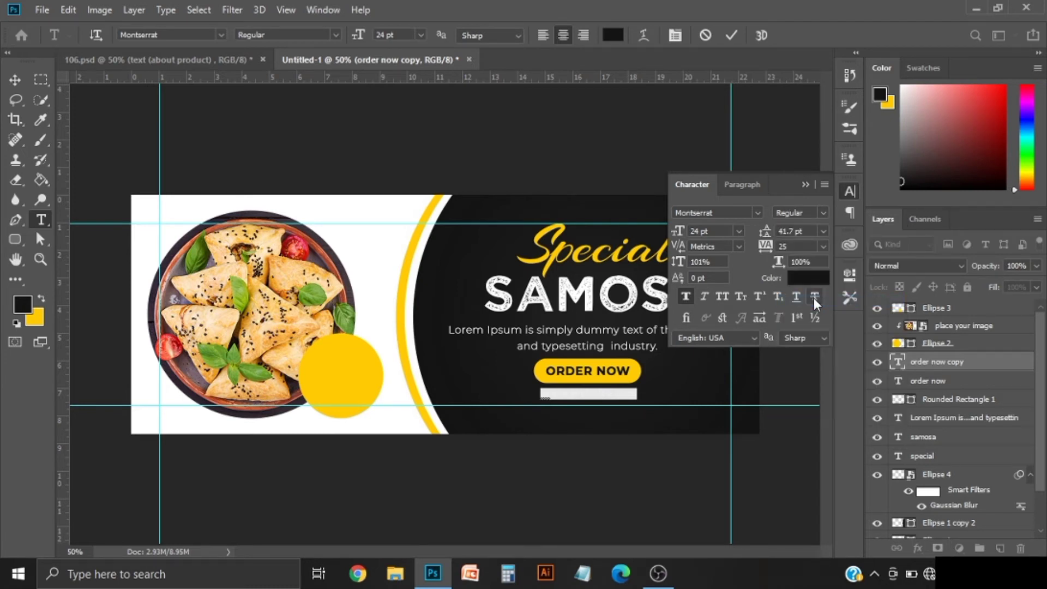
pyautogui.click(810, 184)
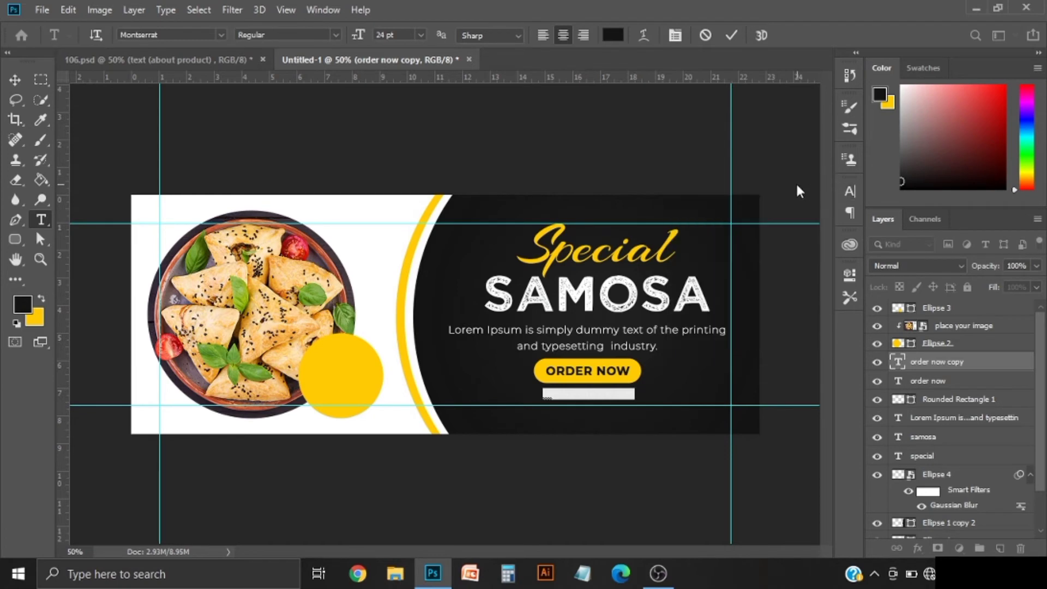
pyautogui.click(612, 35)
pyautogui.write('ffffff')
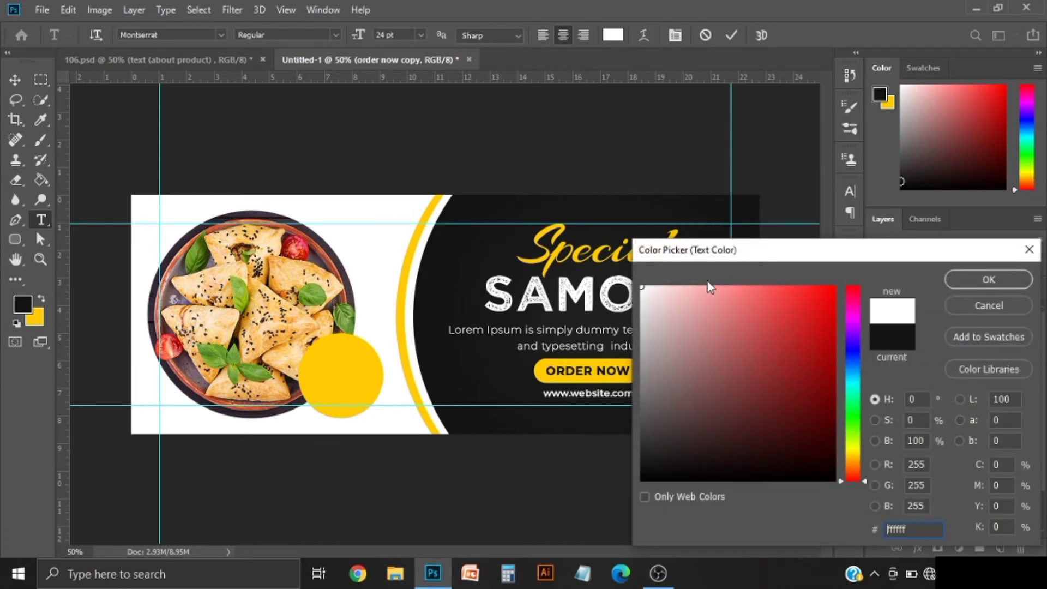
pyautogui.click(987, 279)
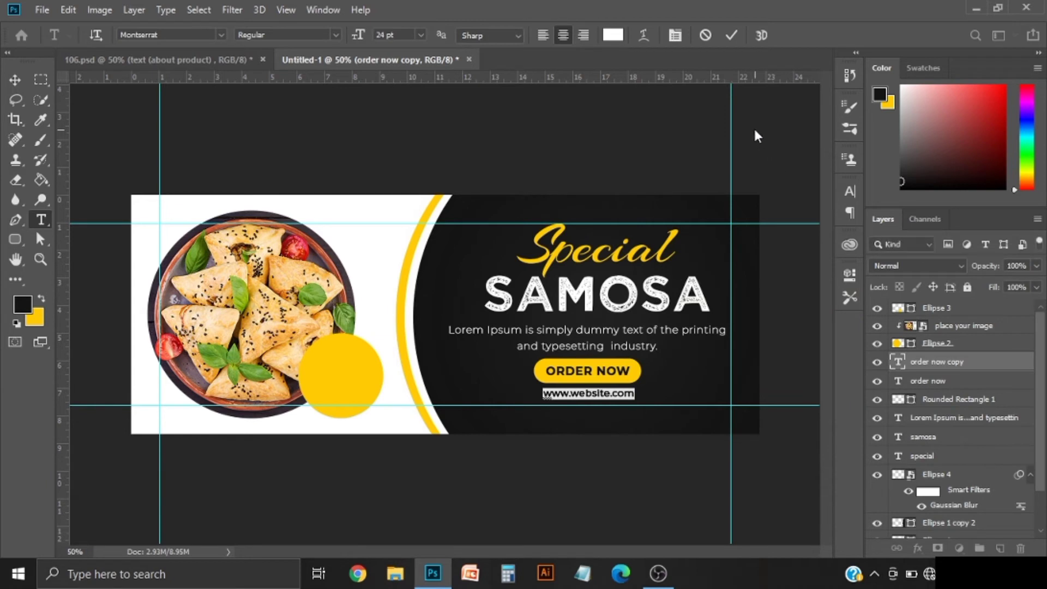
pyautogui.click(731, 35)
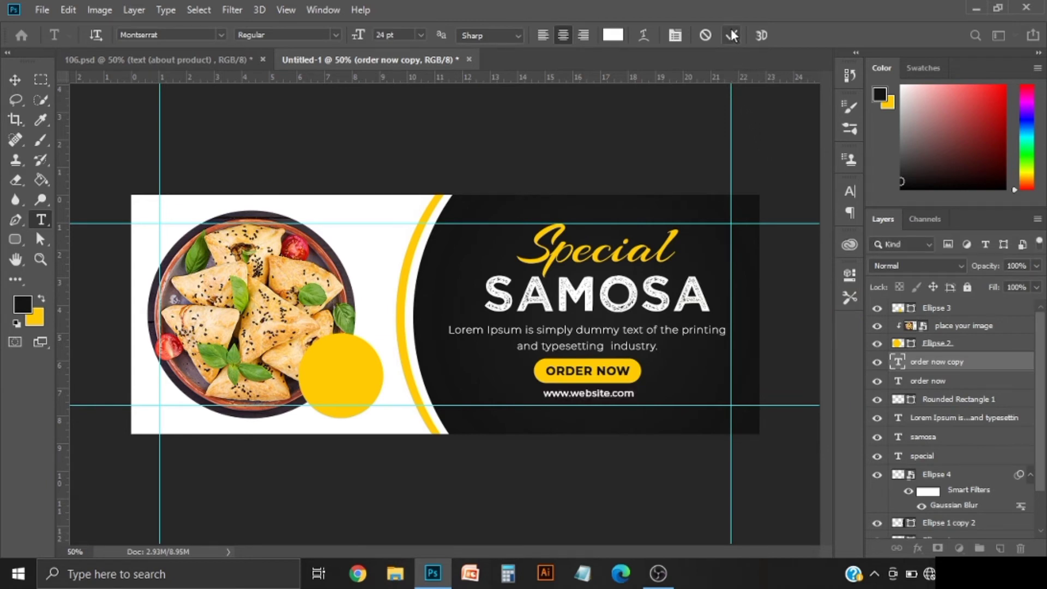
pyautogui.click(574, 393)
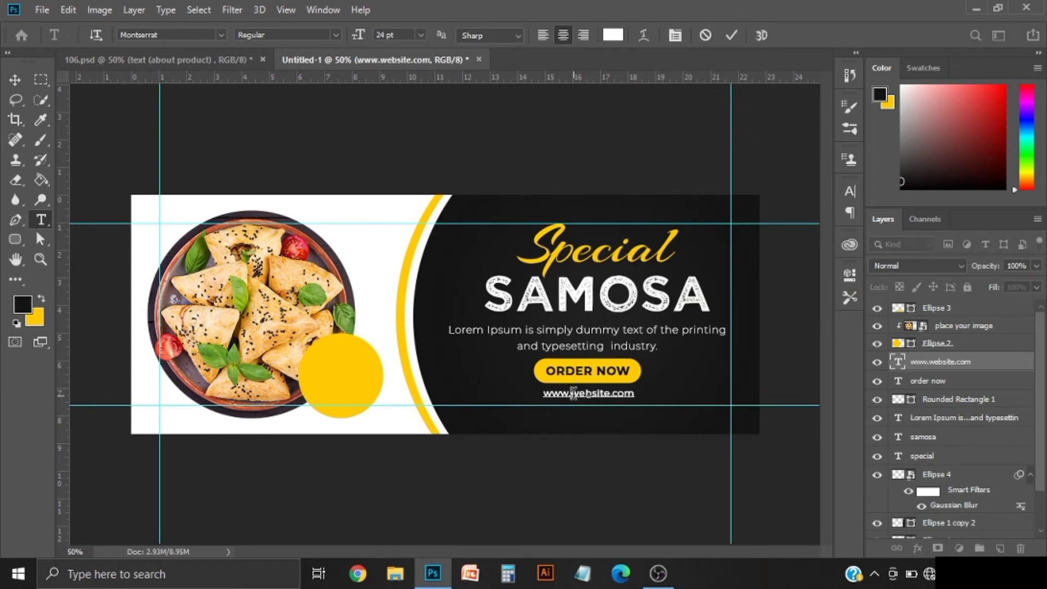
pyautogui.write('your')
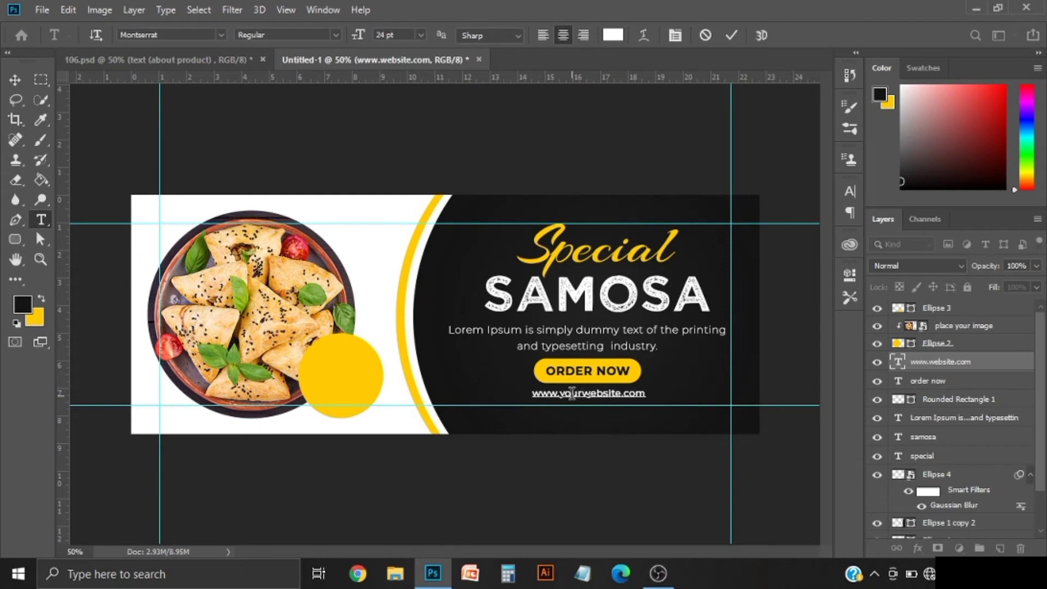
pyautogui.click(732, 35)
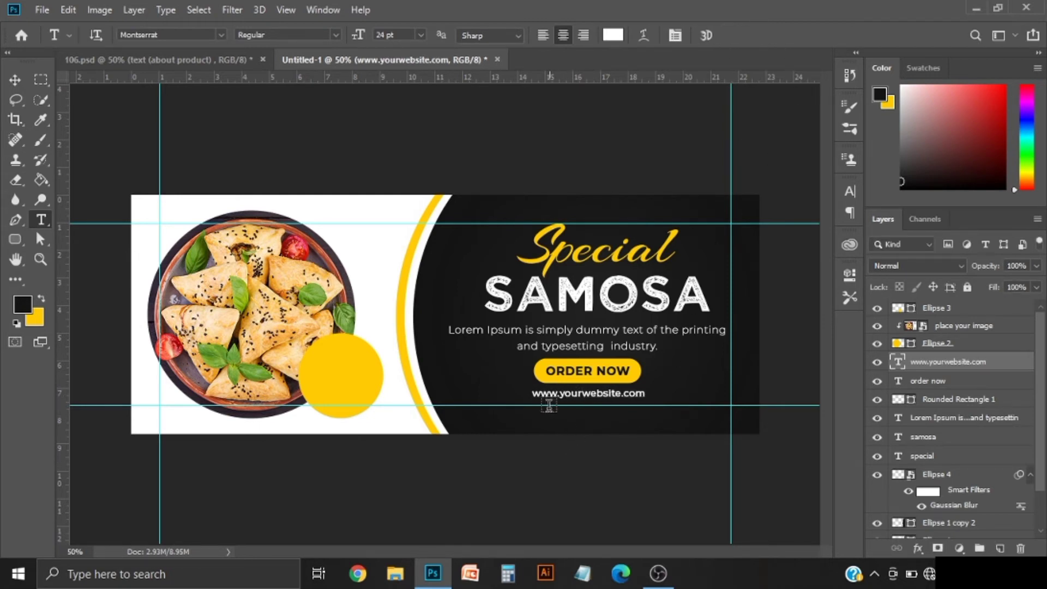
pyautogui.moveTo(533, 393); pyautogui.dragTo(645, 393)
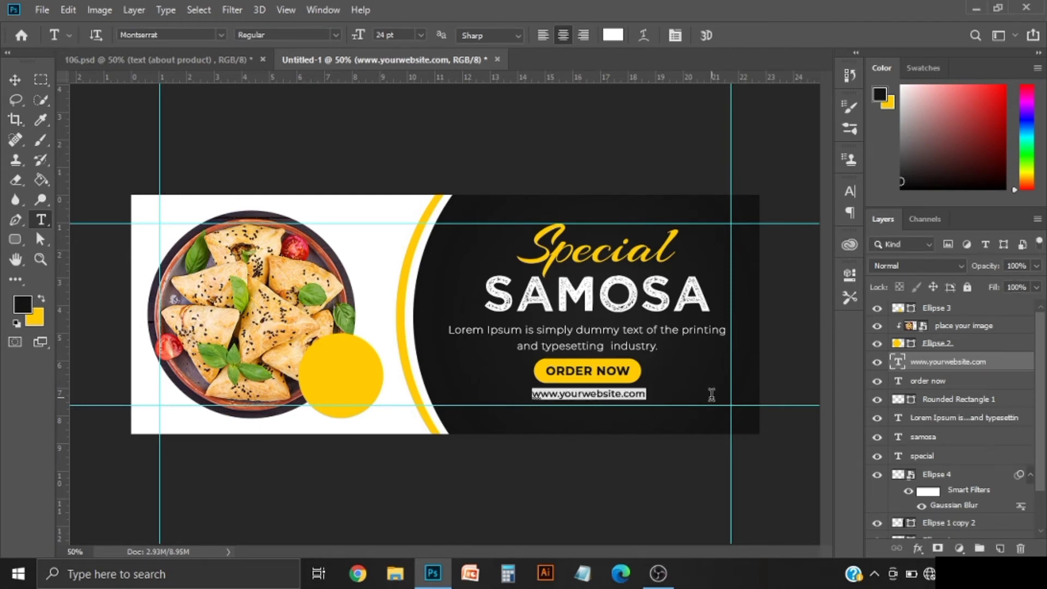
pyautogui.click(853, 189)
pyautogui.click(822, 214)
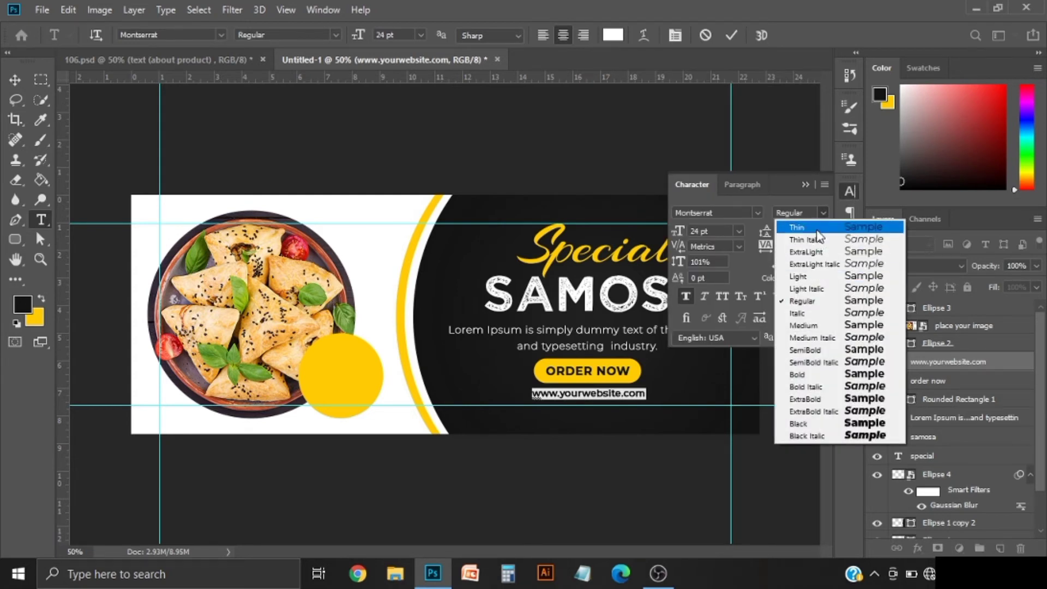
pyautogui.click(817, 230)
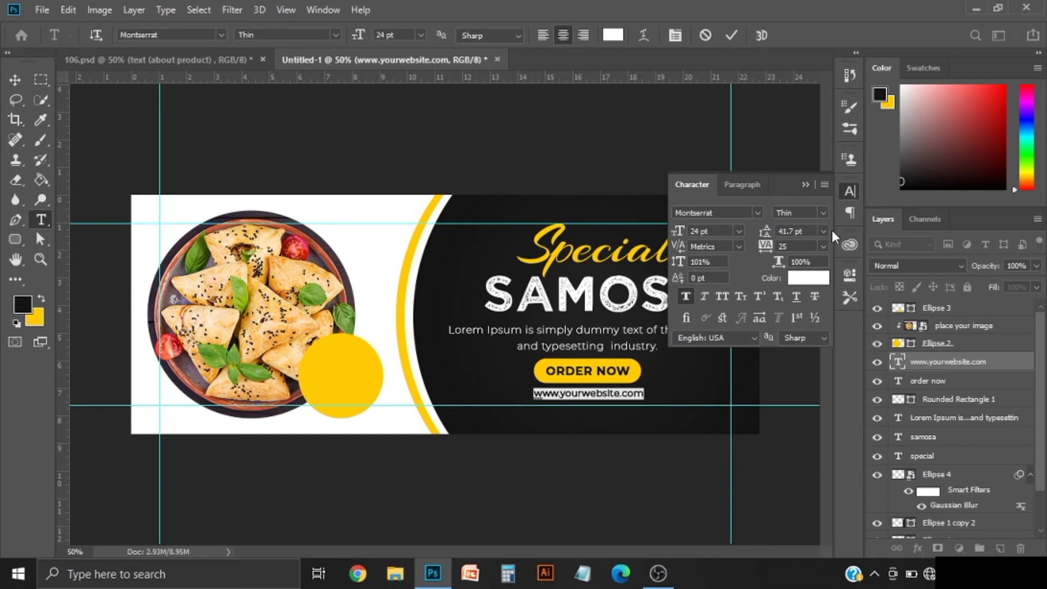
pyautogui.click(822, 247)
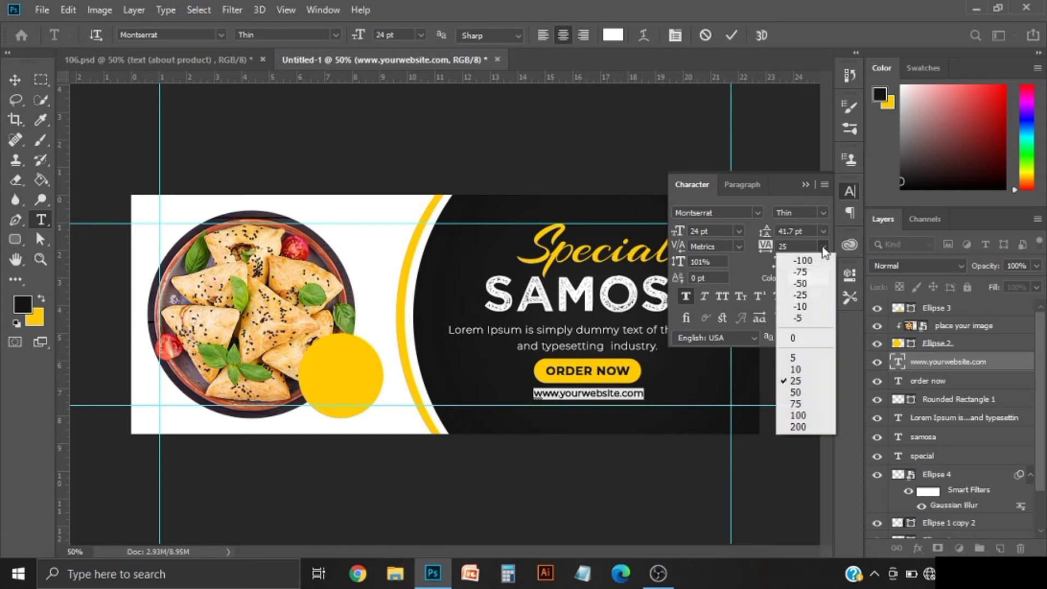
pyautogui.click(810, 415)
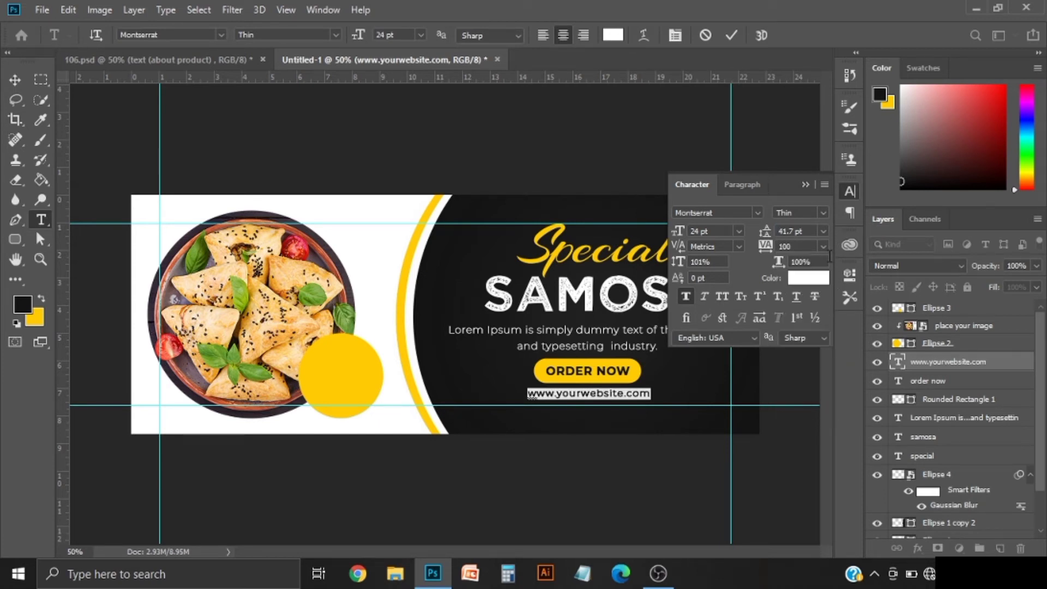
pyautogui.click(823, 247)
pyautogui.click(810, 424)
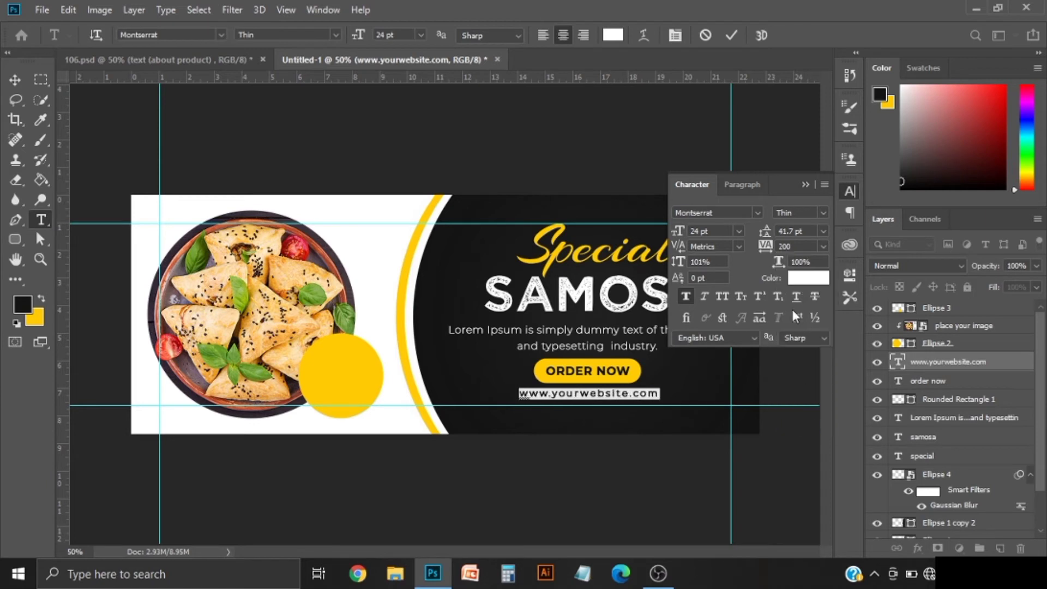
pyautogui.click(731, 36)
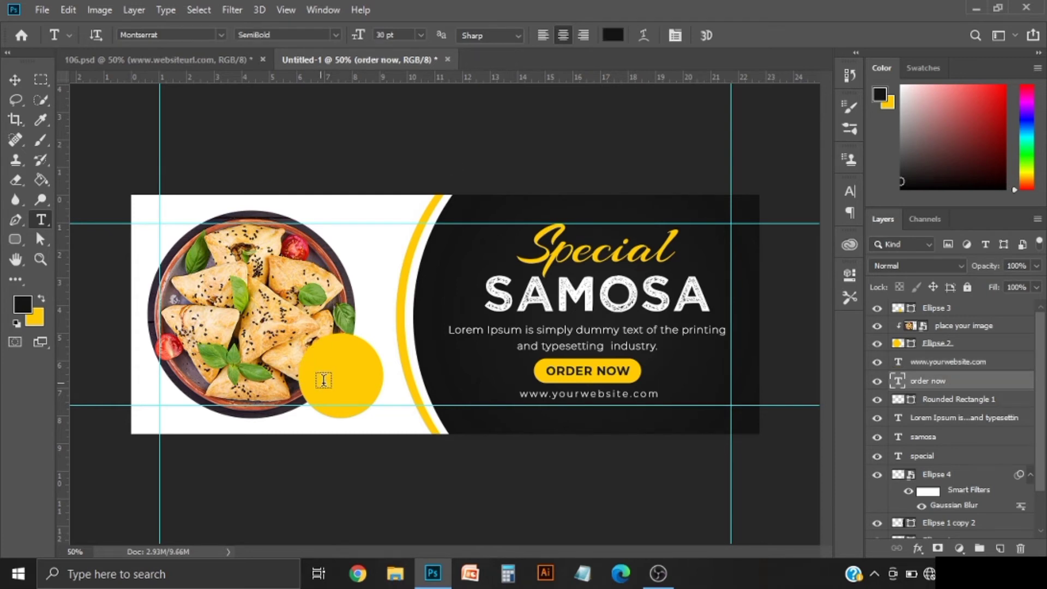
# Step: Create centre-aligned 15$ ONLY text on the yellow circle in 141414 Wicked Grit
pyautogui.click(329, 363)
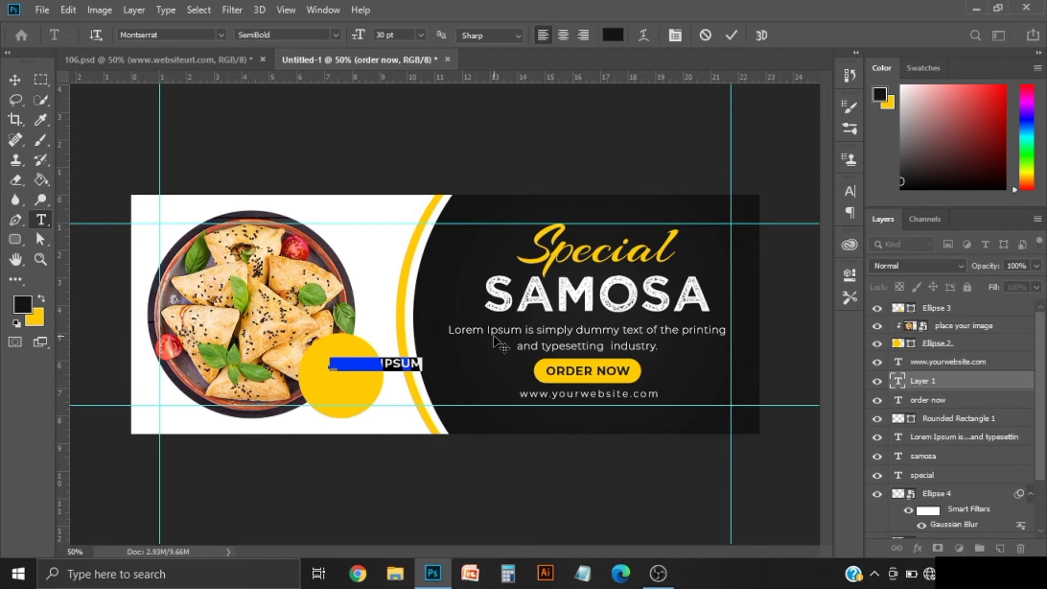
pyautogui.press('BackSpace')
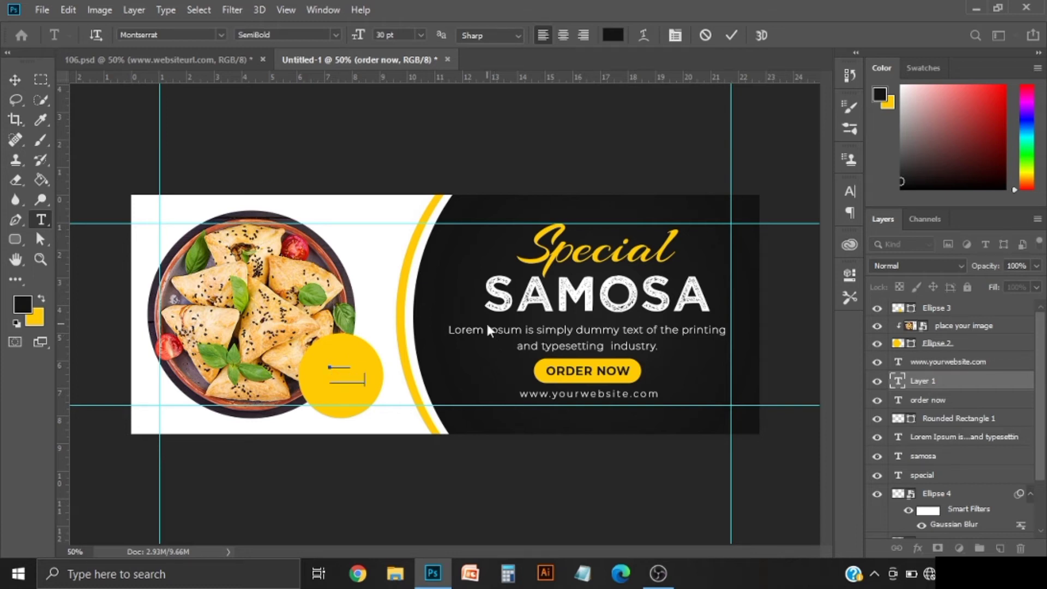
pyautogui.moveTo(366, 377); pyautogui.dragTo(296, 327)
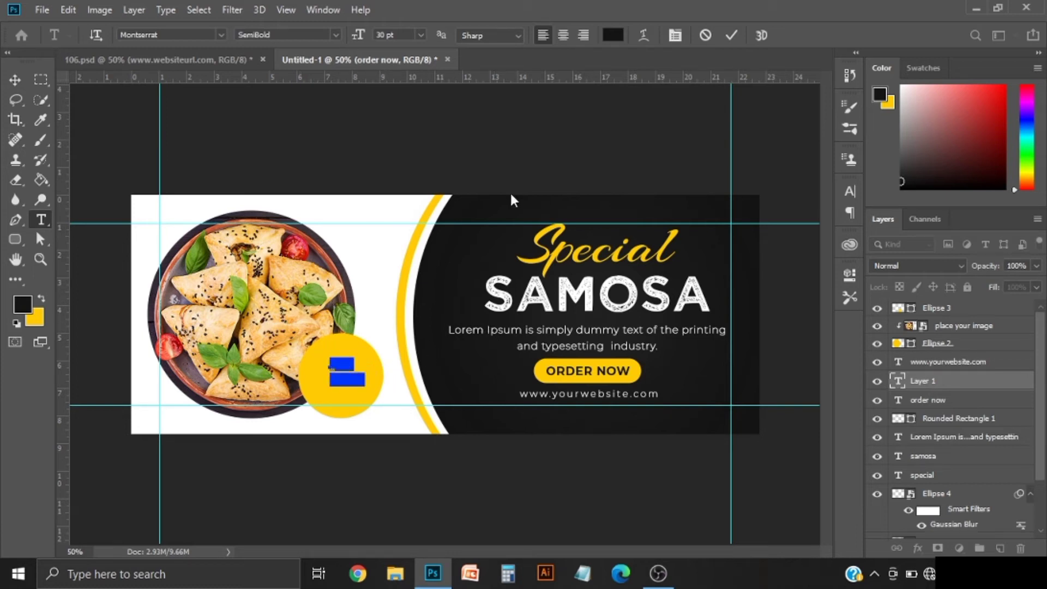
pyautogui.click(563, 35)
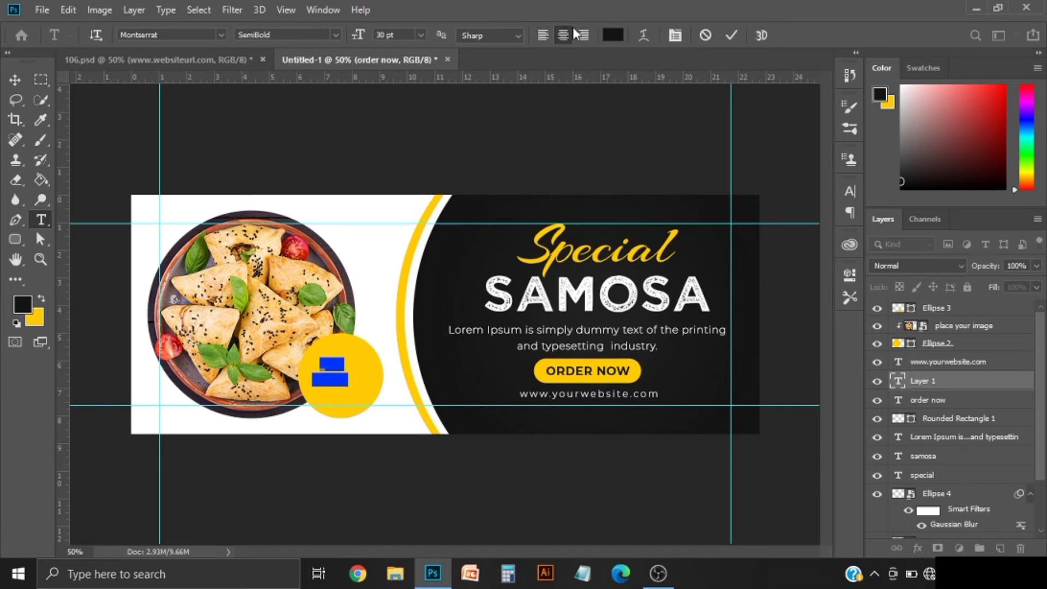
pyautogui.click(614, 35)
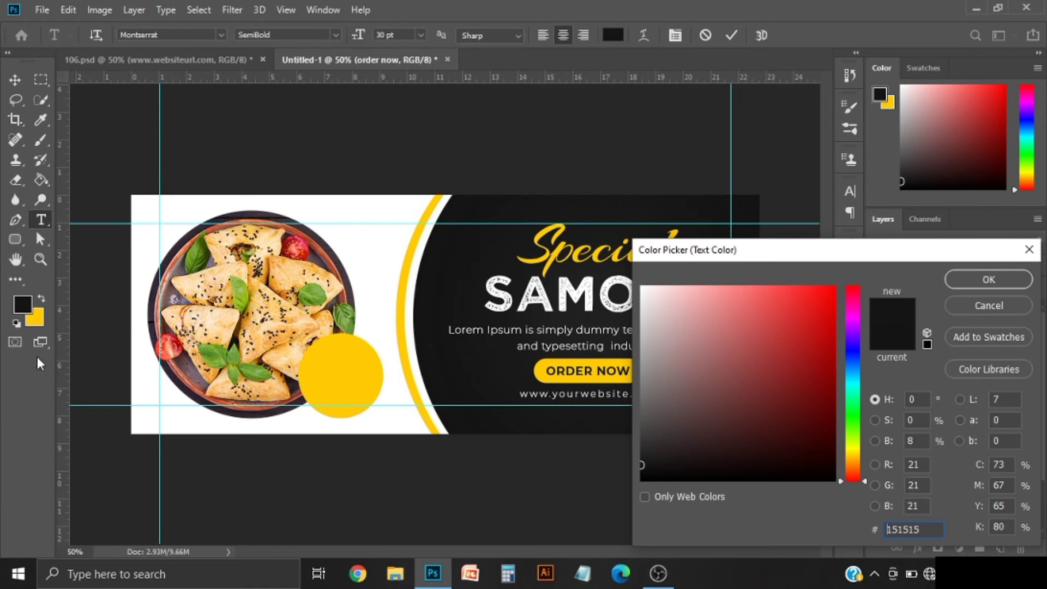
pyautogui.click(28, 301)
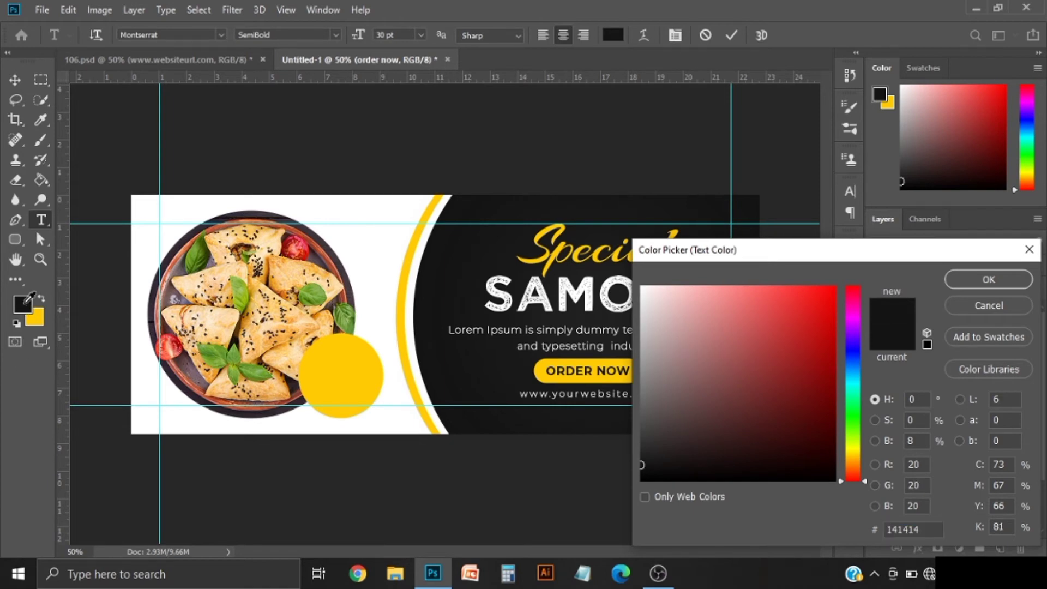
pyautogui.click(984, 283)
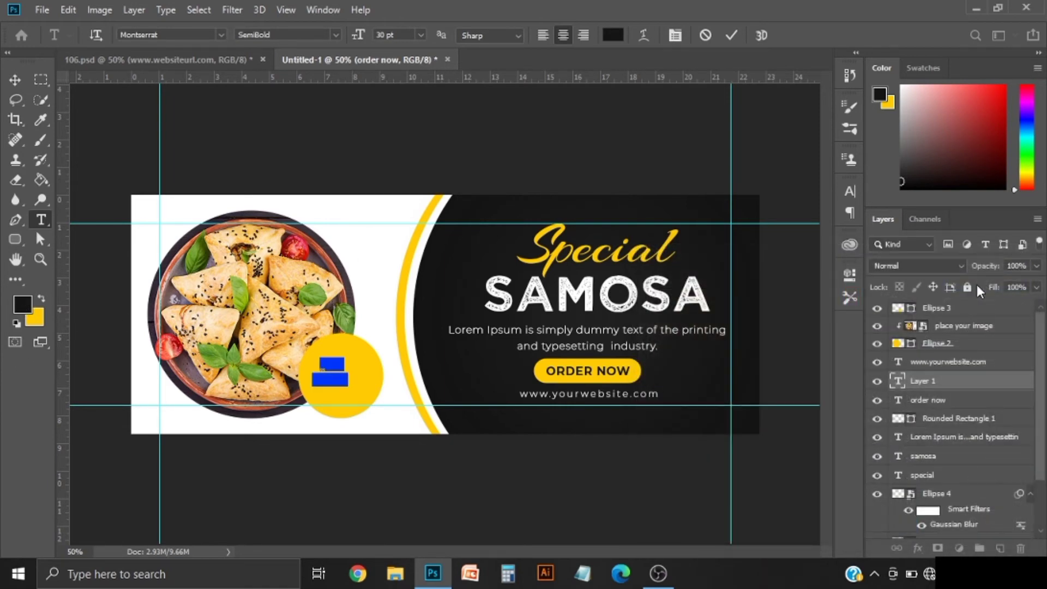
pyautogui.click(220, 32)
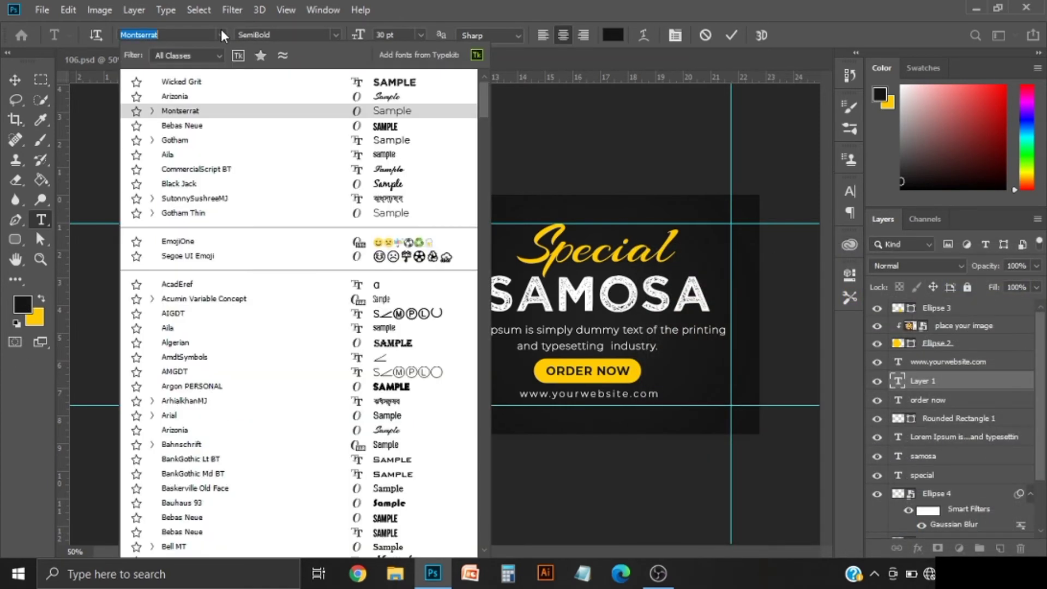
pyautogui.click(230, 83)
pyautogui.click(731, 36)
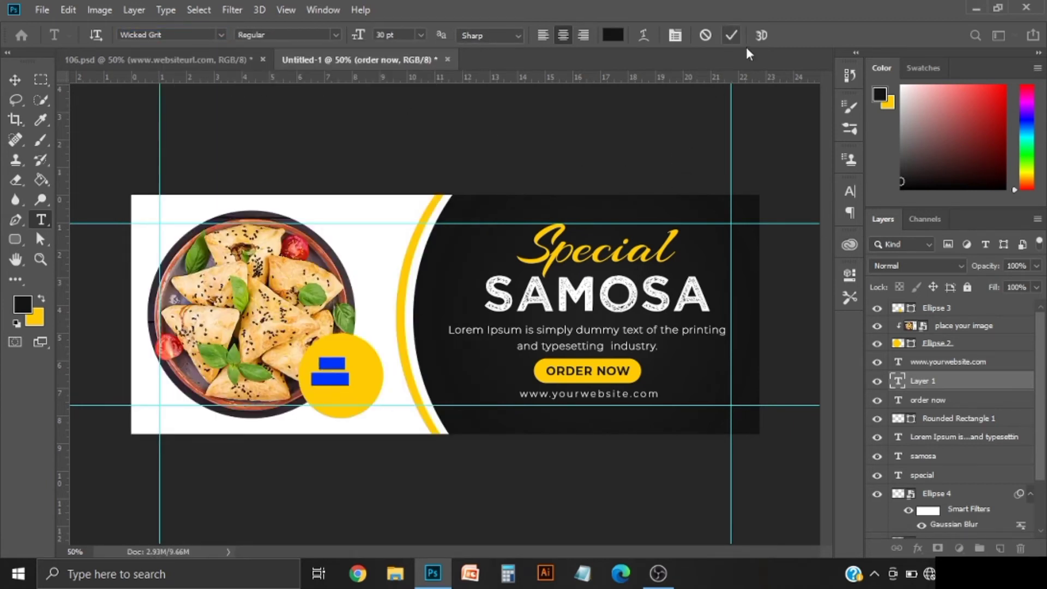
# Step: Move the 15$ only layer to the top and set it to 50 pt with Auto leading
pyautogui.moveTo(954, 386); pyautogui.dragTo(944, 303)
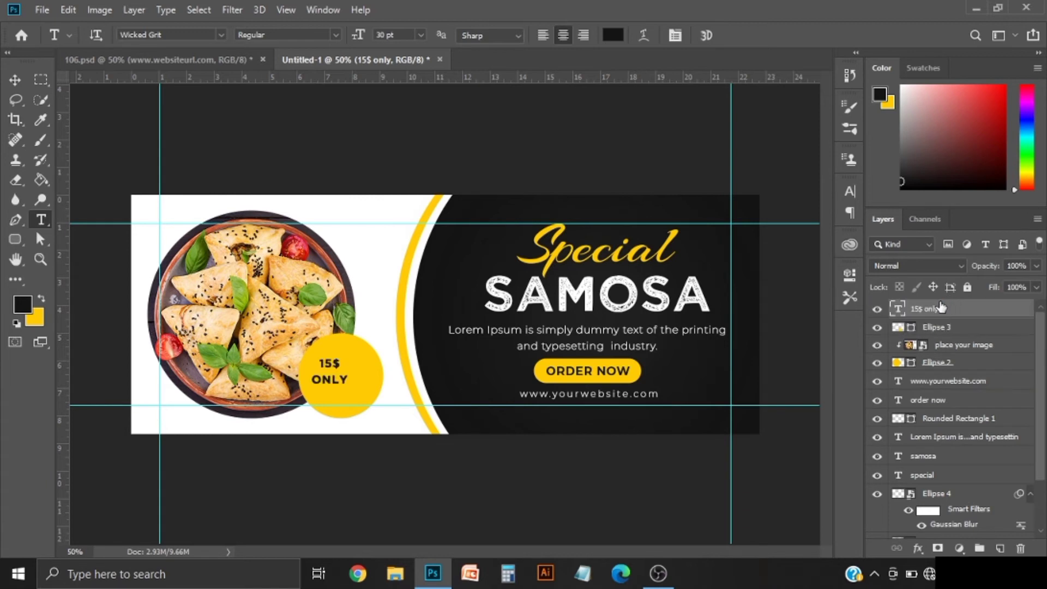
pyautogui.doubleClick(331, 362)
pyautogui.hotkey('ctrl', 'a')
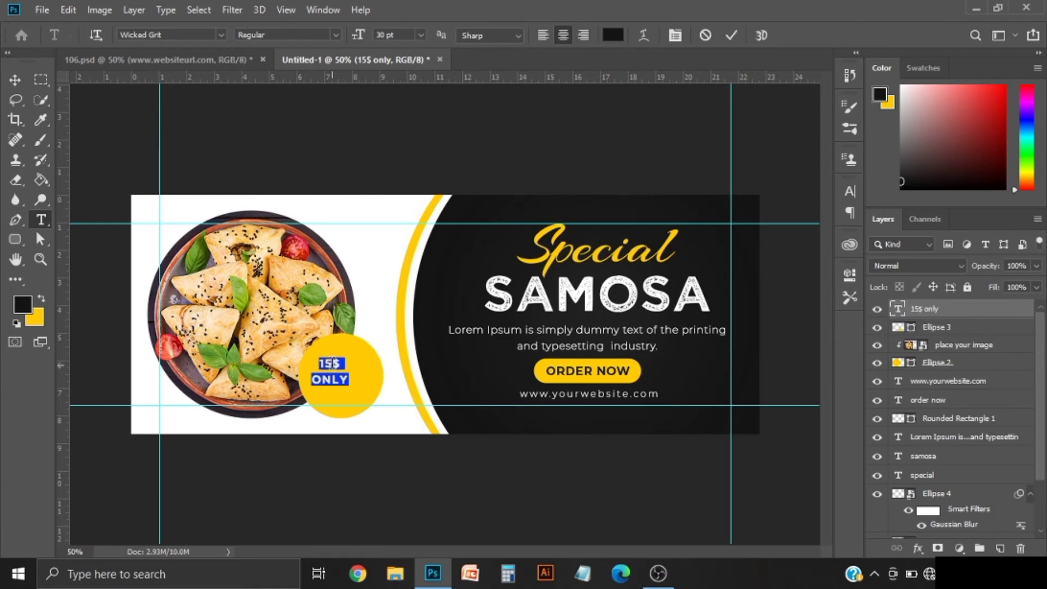
pyautogui.click(849, 191)
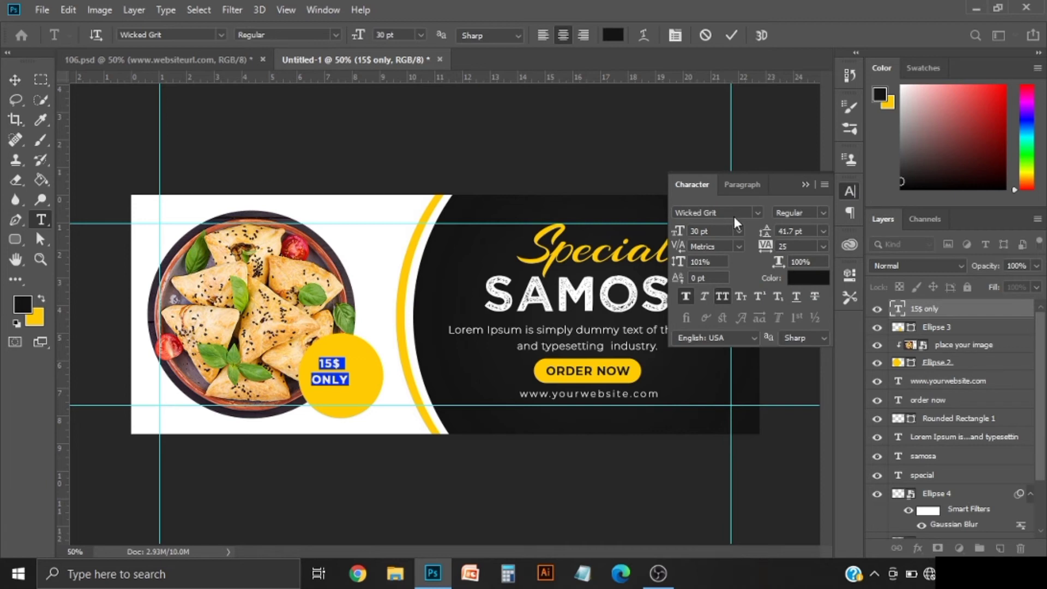
pyautogui.doubleClick(697, 231)
pyautogui.write('50')
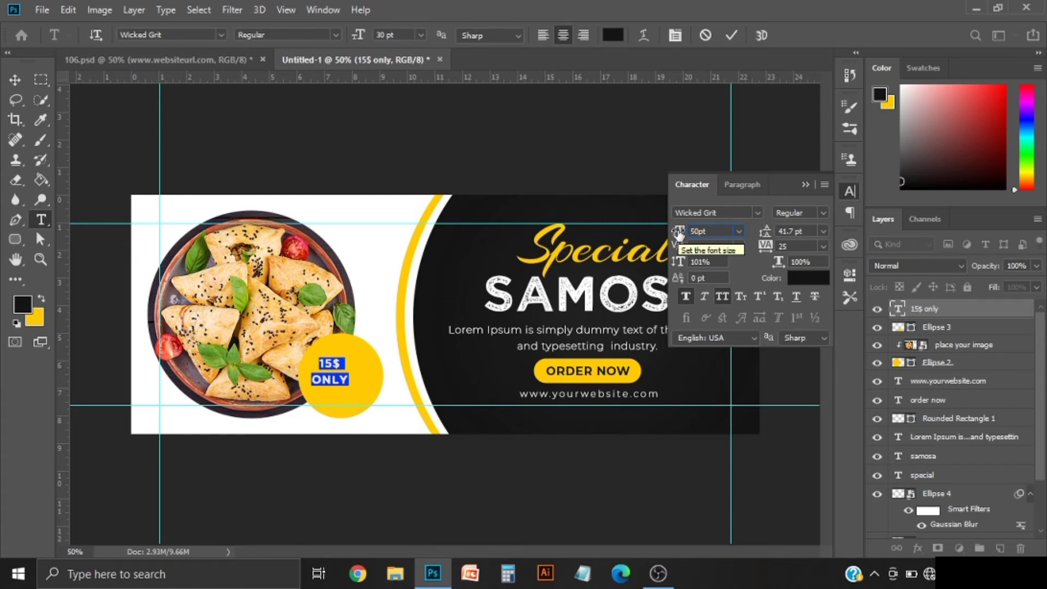
pyautogui.press('Return')
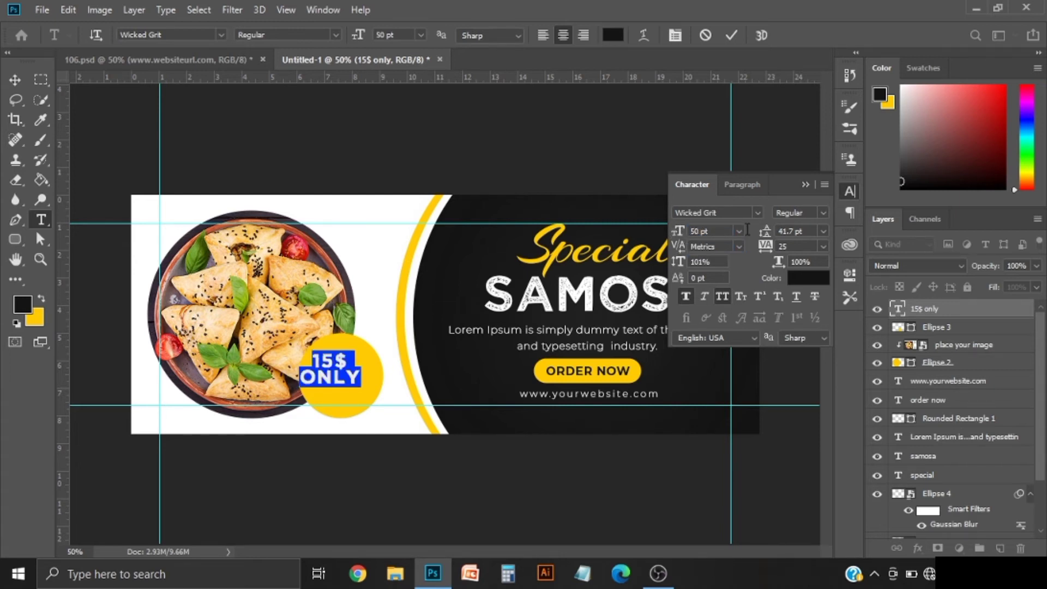
pyautogui.click(822, 232)
pyautogui.click(805, 184)
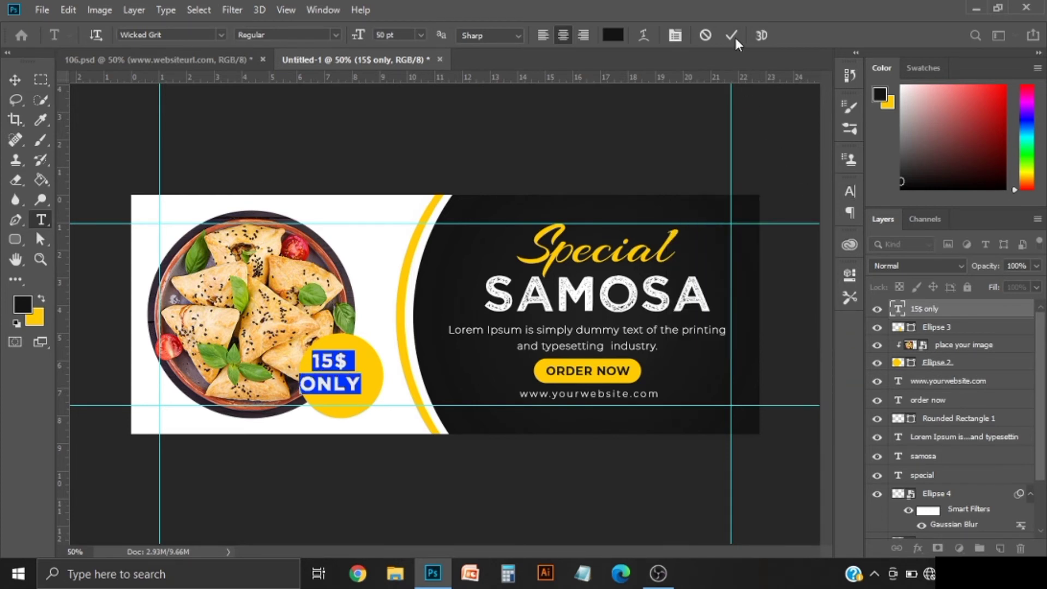
pyautogui.hotkey('ctrl', 'Return')
# Step: Align the 15$ only label to Ellipse 3's horizontal and vertical centres
pyautogui.click(15, 79)
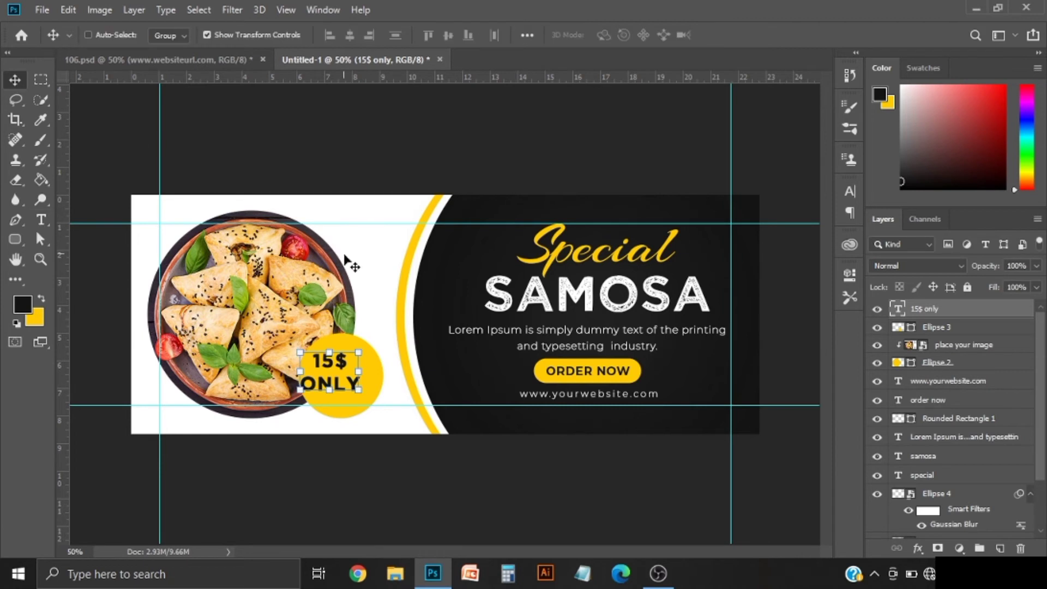
pyautogui.moveTo(346, 260); pyautogui.dragTo(358, 261)
pyautogui.press('t')
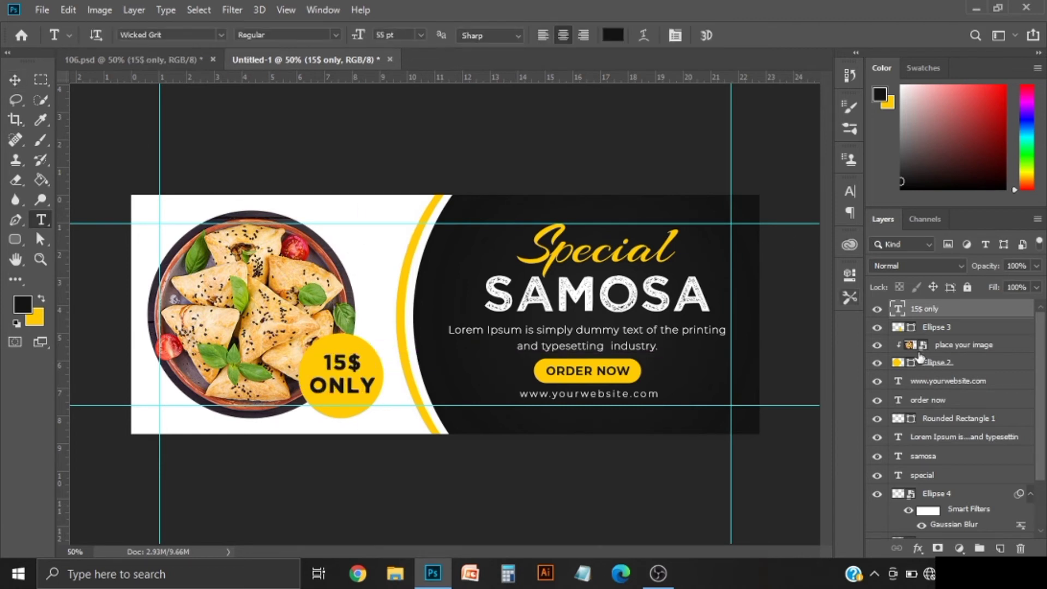
pyautogui.keyDown('shift'); pyautogui.click(889, 326); pyautogui.keyUp('shift')
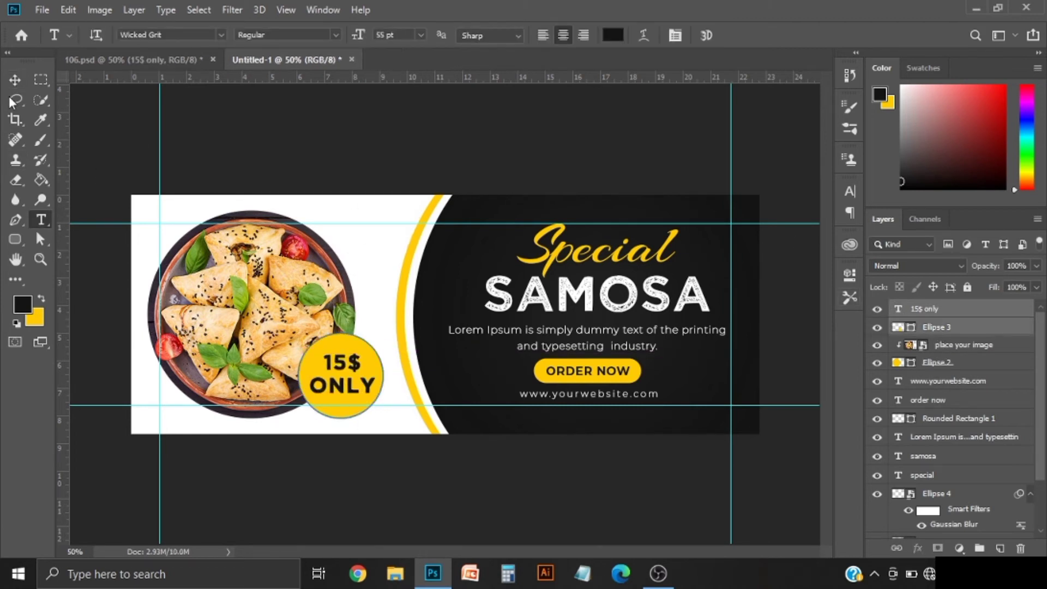
pyautogui.click(16, 79)
pyautogui.click(349, 35)
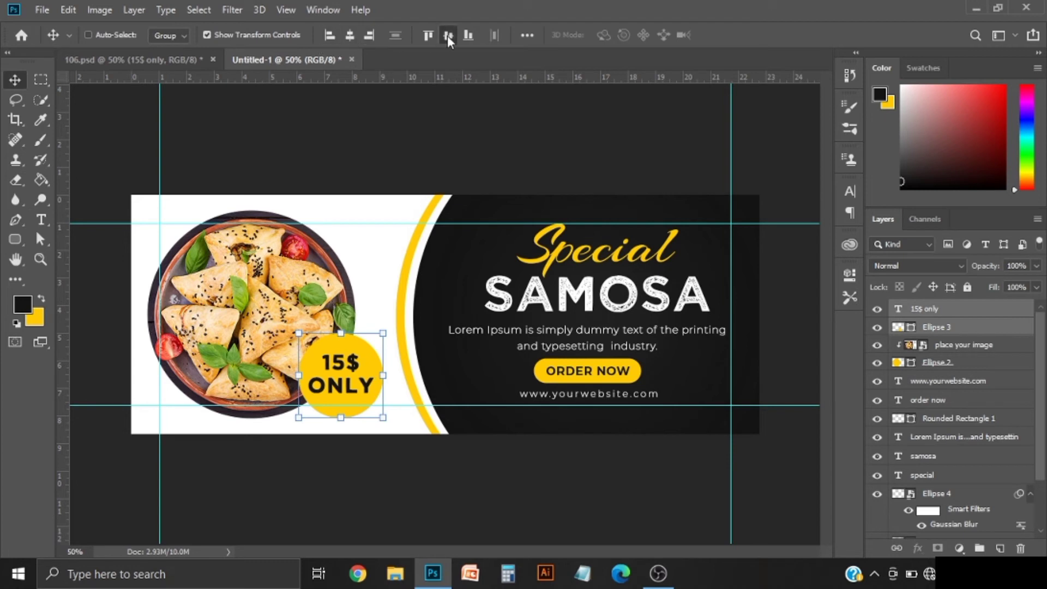
pyautogui.click(447, 35)
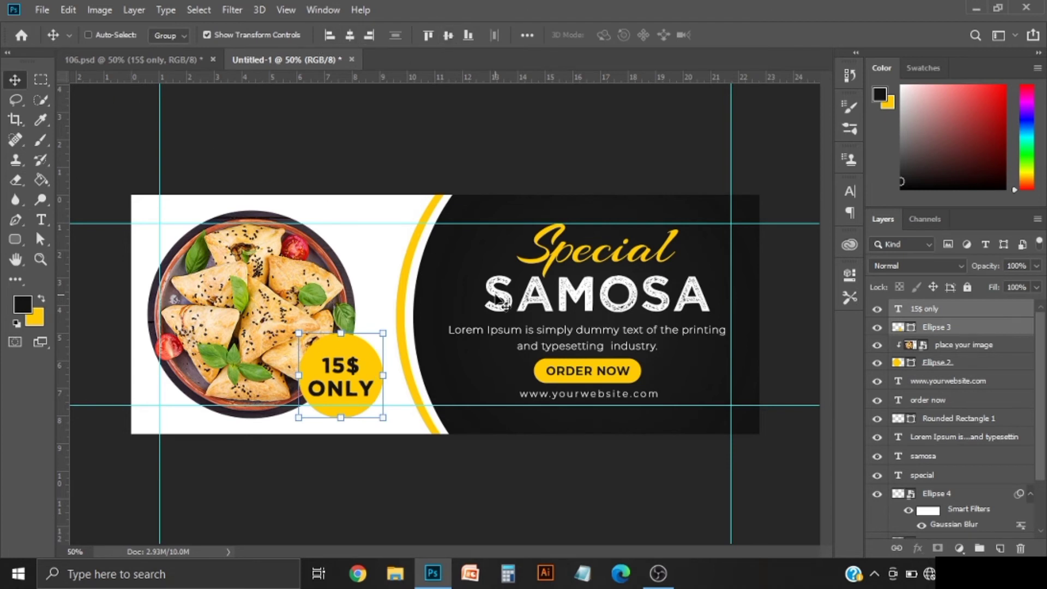
pyautogui.click(458, 338)
# Step: Briefly edit the Special heading text, then return to the Move tool
pyautogui.click(40, 80)
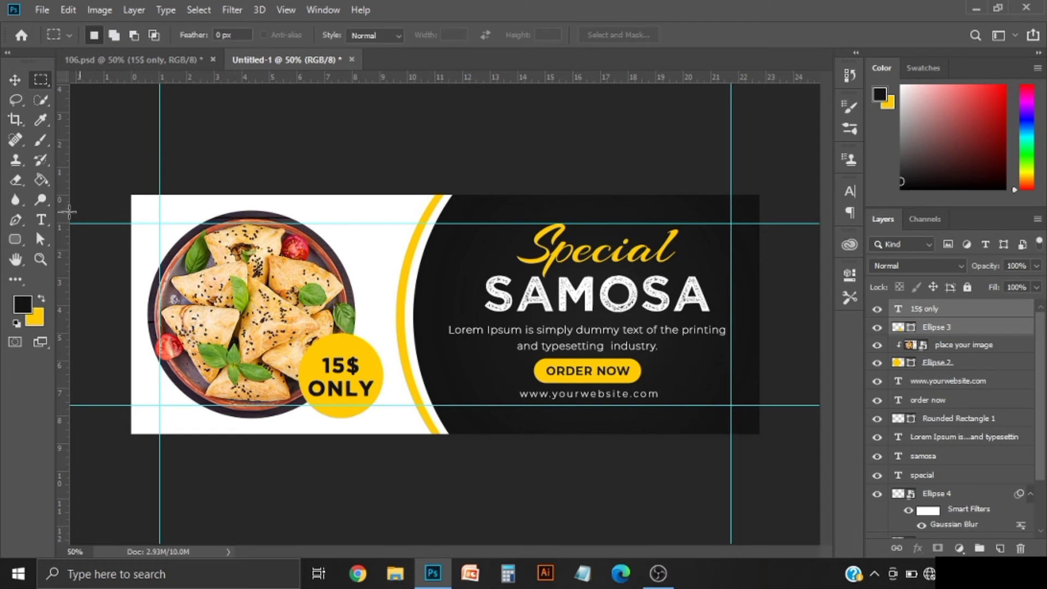
pyautogui.click(41, 219)
pyautogui.moveTo(551, 248)
pyautogui.mouseDown()
pyautogui.moveTo(627, 248)
pyautogui.moveTo(624, 257)
pyautogui.mouseUp()
pyautogui.hotkey('ctrl', 'Return')
pyautogui.press('v')
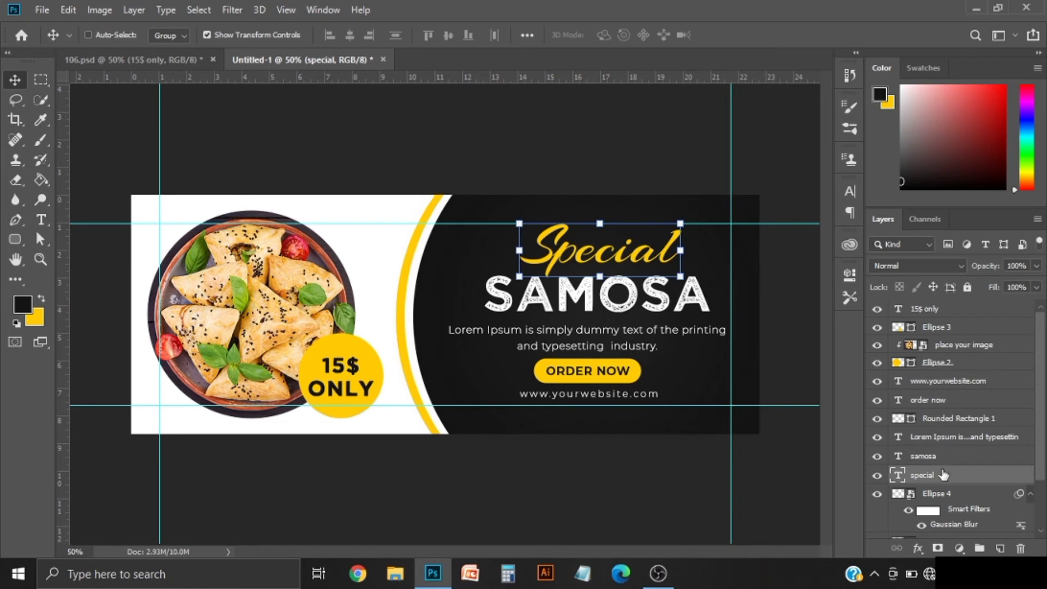
# Step: Stack Special above samosa, centre it horizontally over SAMOSA, and nudge it down slightly
pyautogui.moveTo(943, 475); pyautogui.dragTo(939, 455)
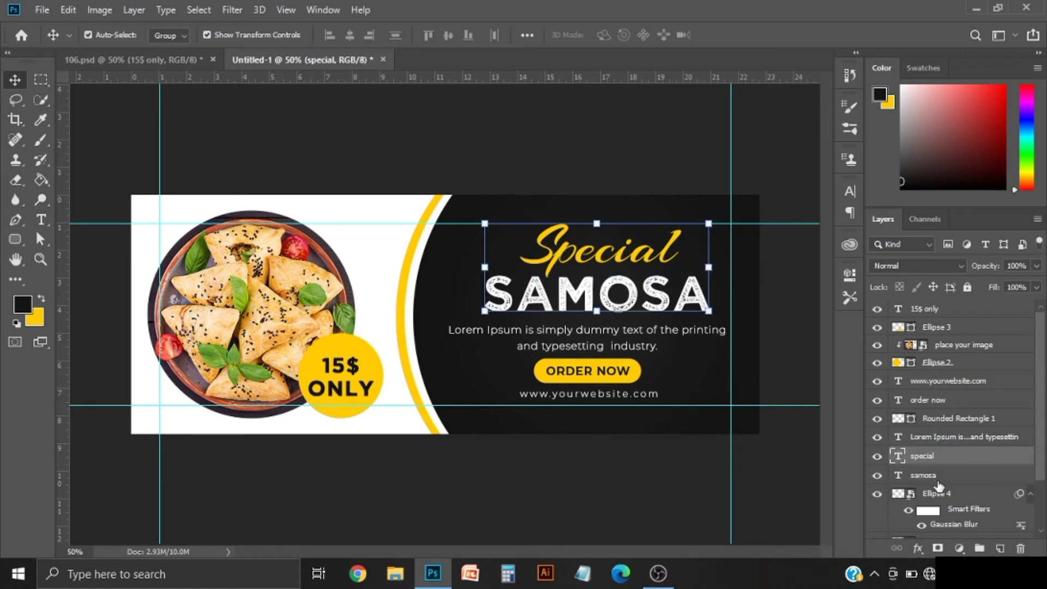
pyautogui.keyDown('ctrl'); pyautogui.click(938, 477); pyautogui.keyUp('ctrl')
pyautogui.click(350, 36)
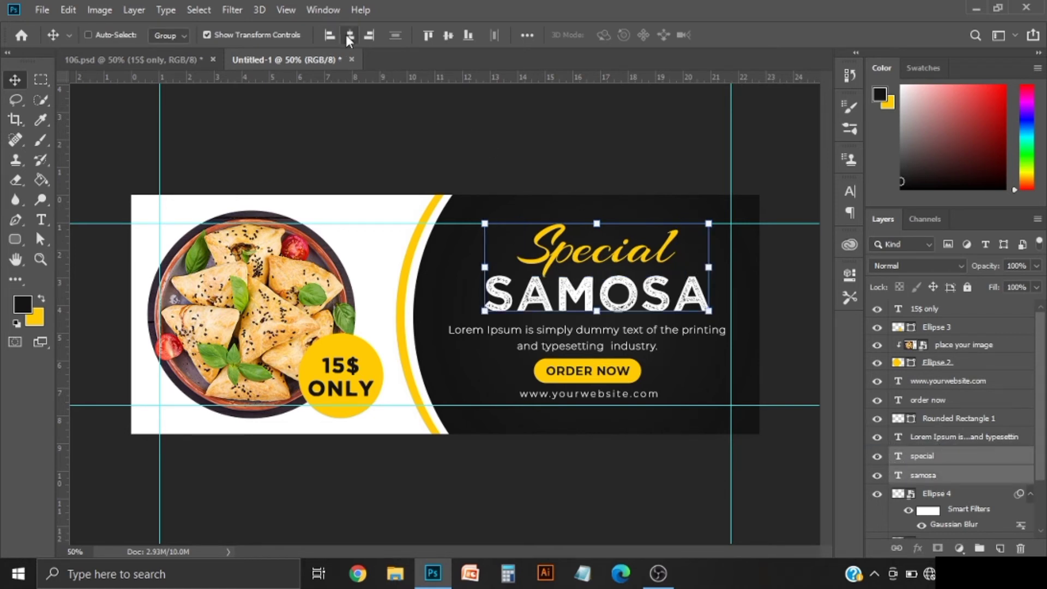
pyautogui.click(932, 455)
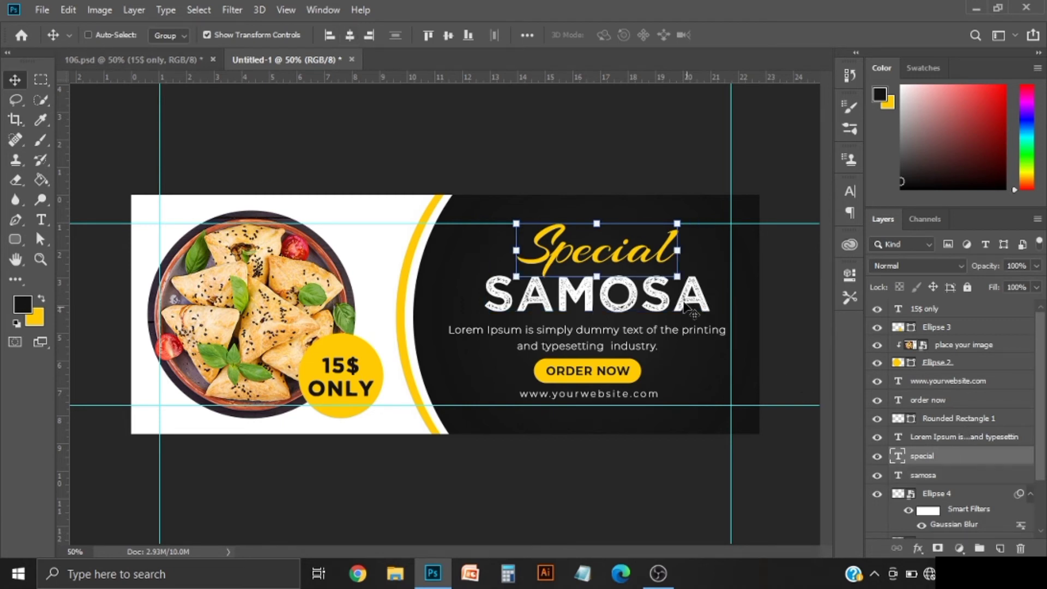
pyautogui.press('Down')
pyautogui.press('Down')
pyautogui.press('Down')
pyautogui.press('Down')
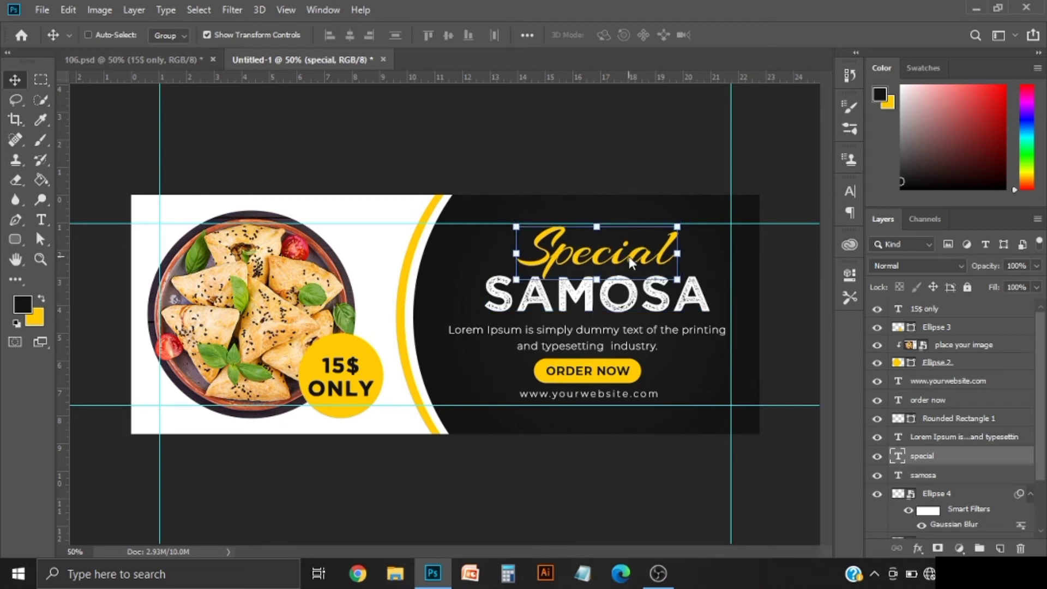
pyautogui.press('Down')
pyautogui.press('Down')
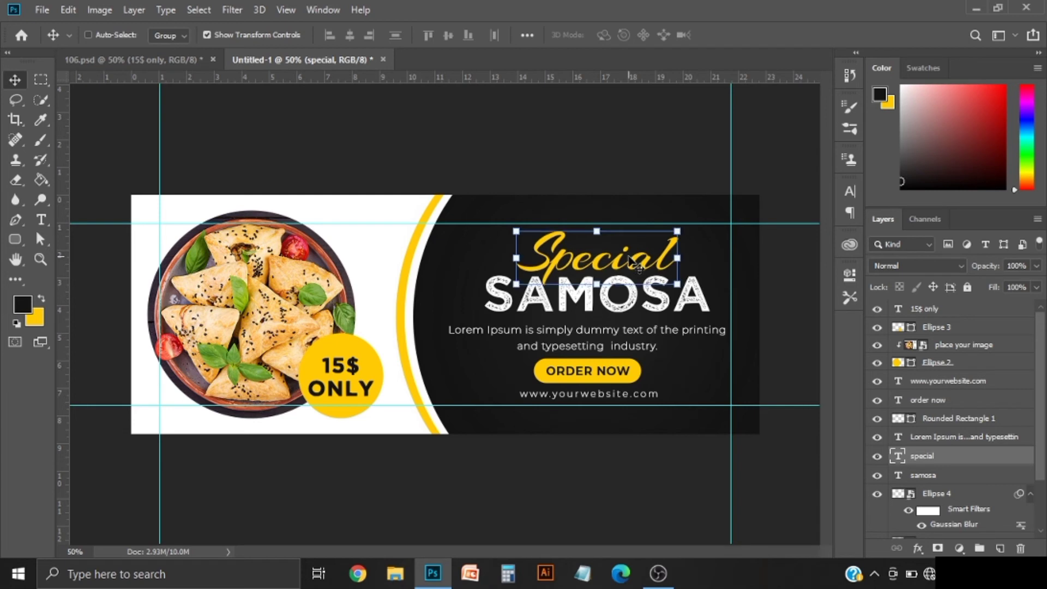
pyautogui.press('Up')
pyautogui.press('Up')
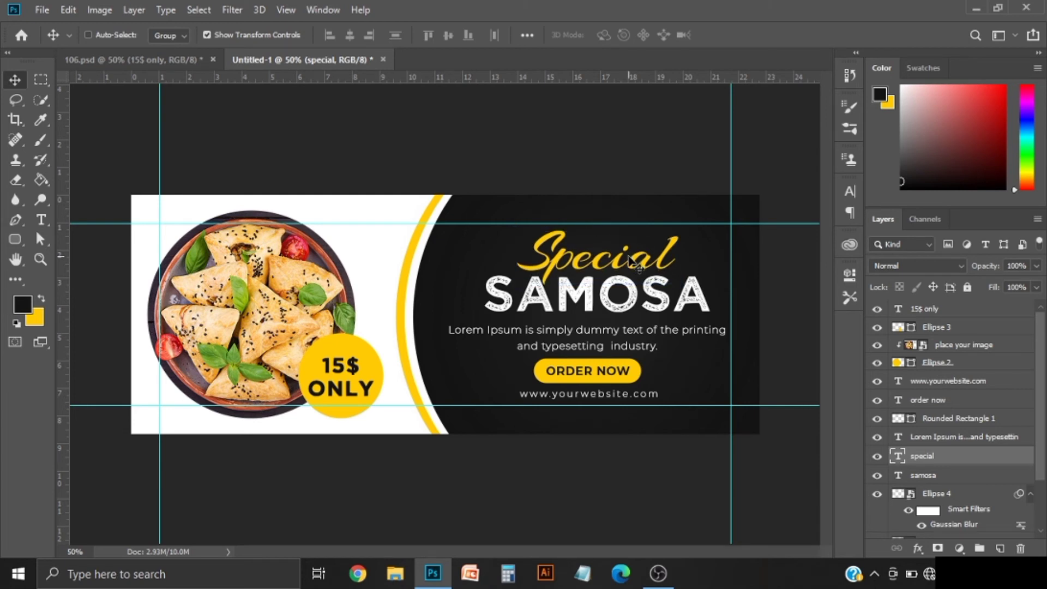
# Step: Move the Special and SAMOSA layers to the top and raise both headings slightly
pyautogui.keyDown('ctrl'); pyautogui.click(959, 472); pyautogui.keyUp('ctrl')
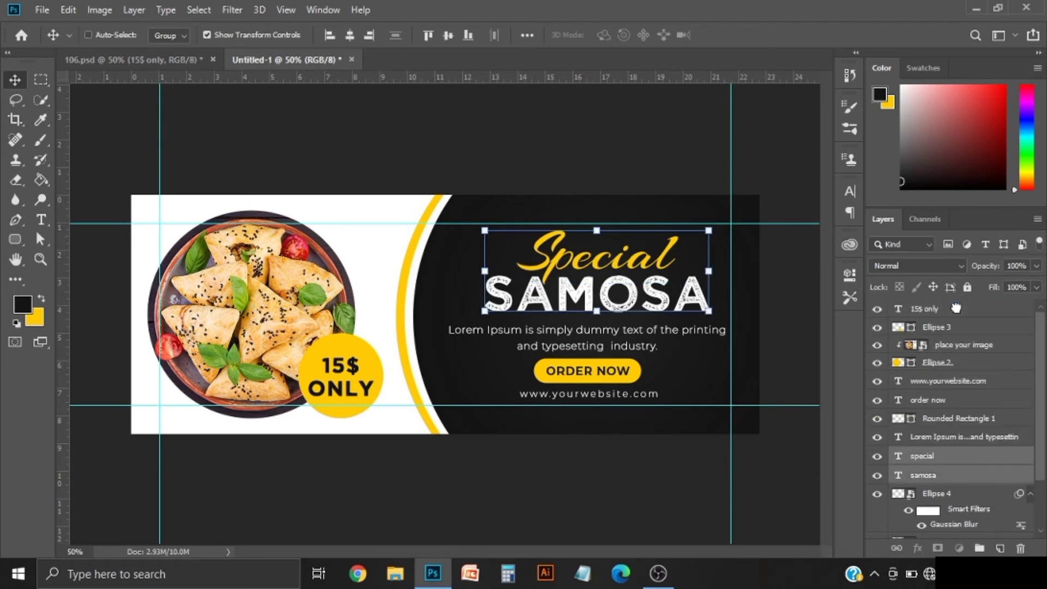
pyautogui.moveTo(956, 308); pyautogui.dragTo(955, 304)
pyautogui.press('Up')
pyautogui.press('Up')
pyautogui.press('Up')
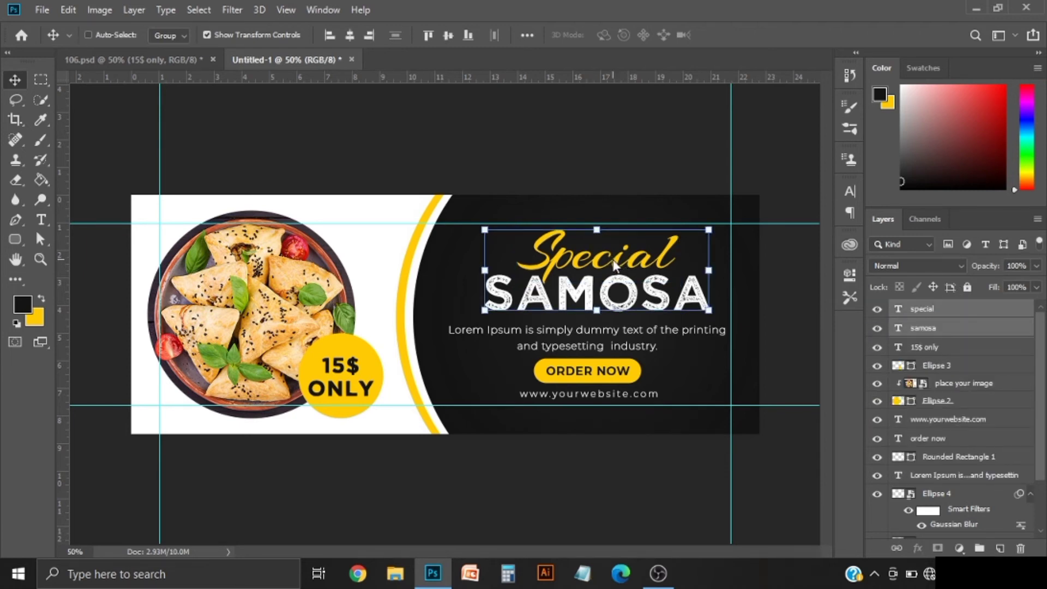
pyautogui.press('Up')
pyautogui.press('Up')
pyautogui.press('Up')
pyautogui.press('Up')
pyautogui.press('Up')
pyautogui.press('Up')
pyautogui.press('Up')
pyautogui.press('Up')
pyautogui.press('Up')
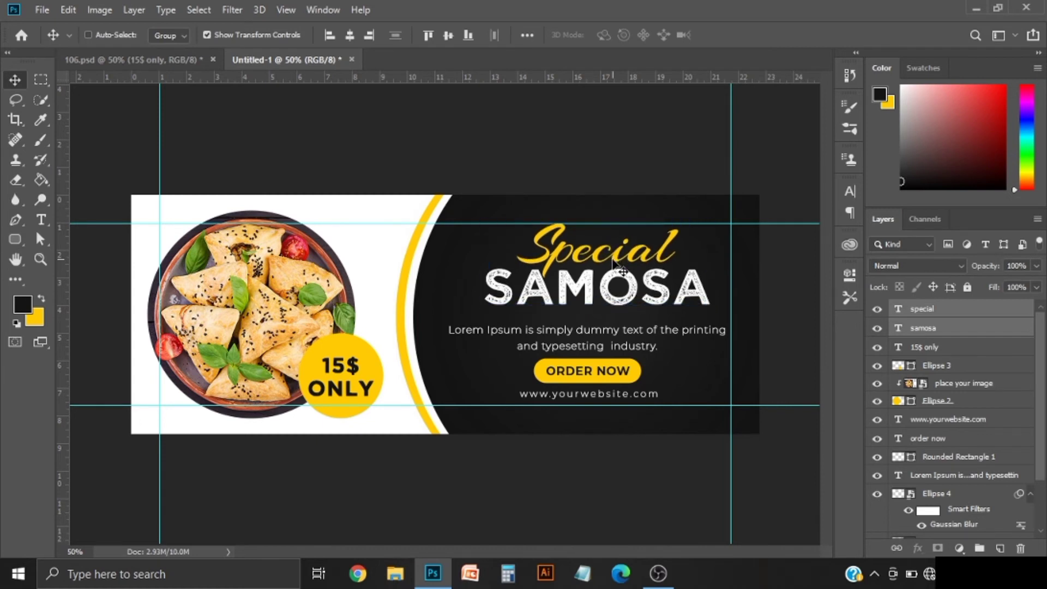
# Step: Reorder Lorem Ipsum below samosa, lift it closer, and select the order now and button layers
pyautogui.click(961, 479)
pyautogui.moveTo(961, 479); pyautogui.dragTo(960, 338)
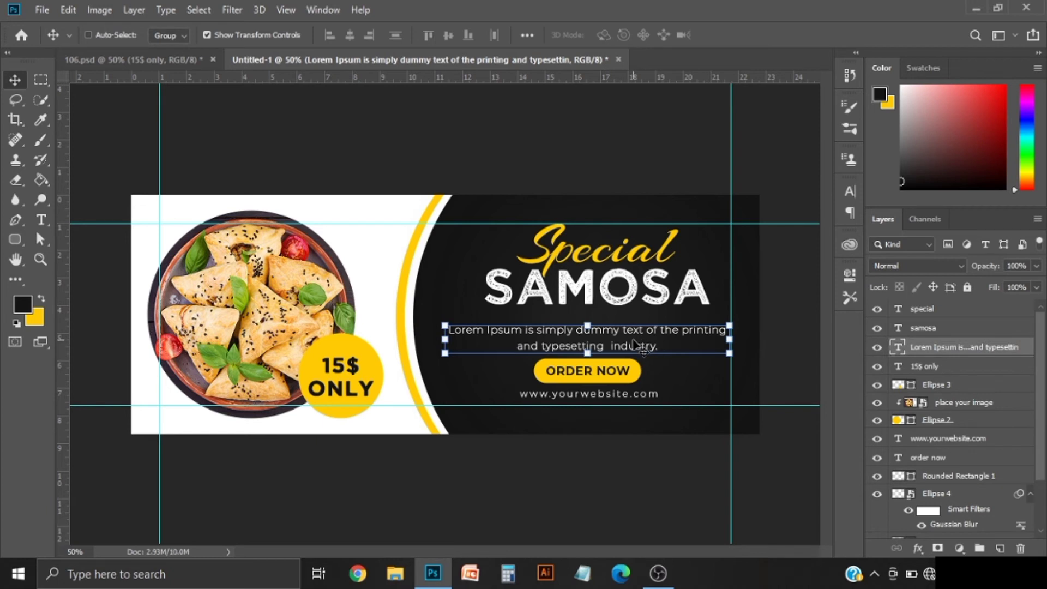
pyautogui.moveTo(634, 342); pyautogui.dragTo(634, 334)
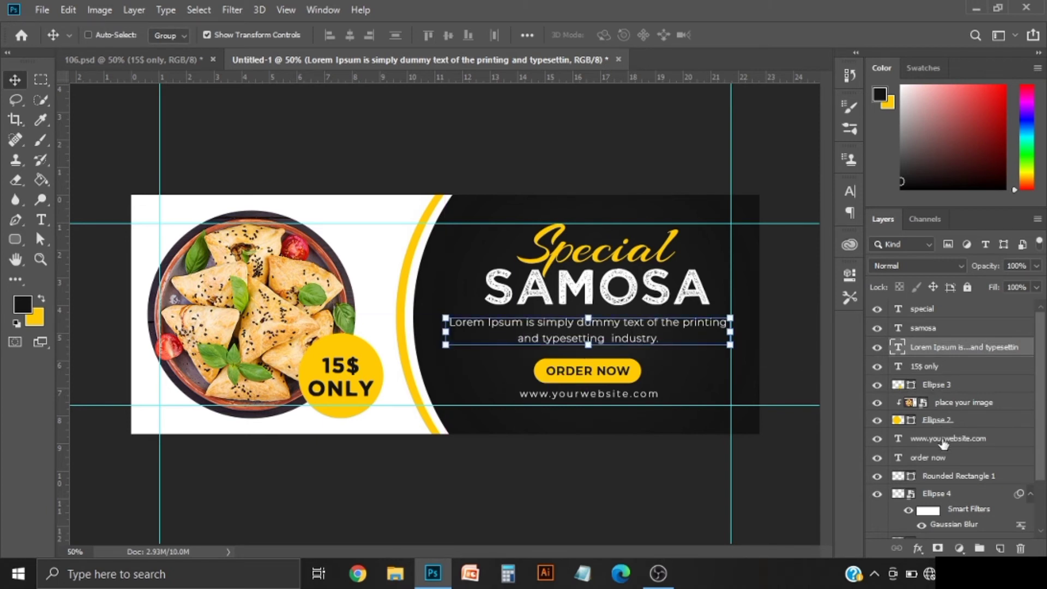
pyautogui.click(940, 460)
pyautogui.keyDown('shift'); pyautogui.click(941, 477); pyautogui.keyUp('shift')
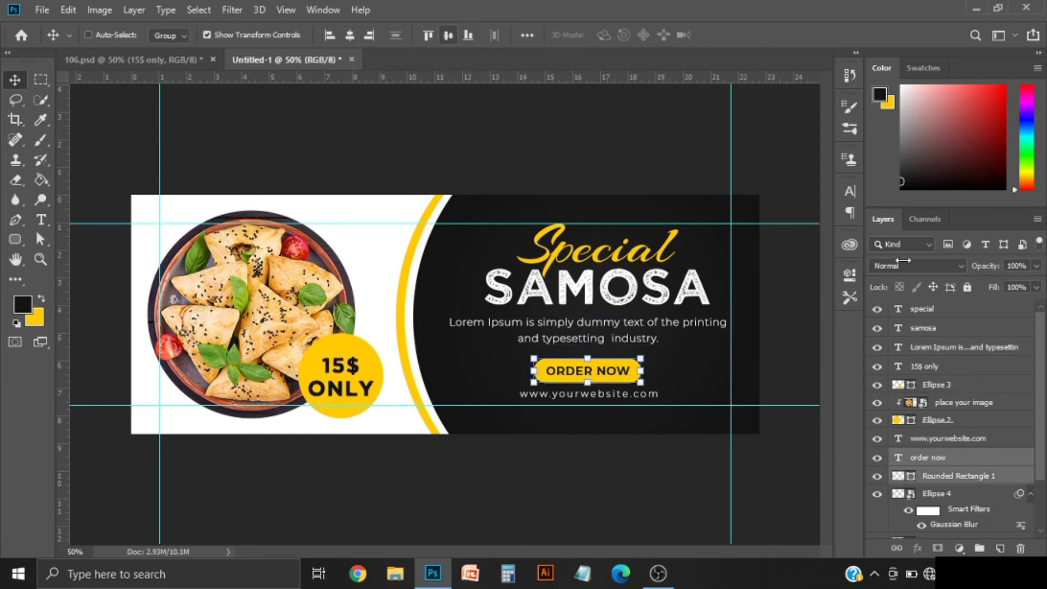
# Step: Group ORDER NOW with its button shape and move it and the website line up
pyautogui.click(979, 547)
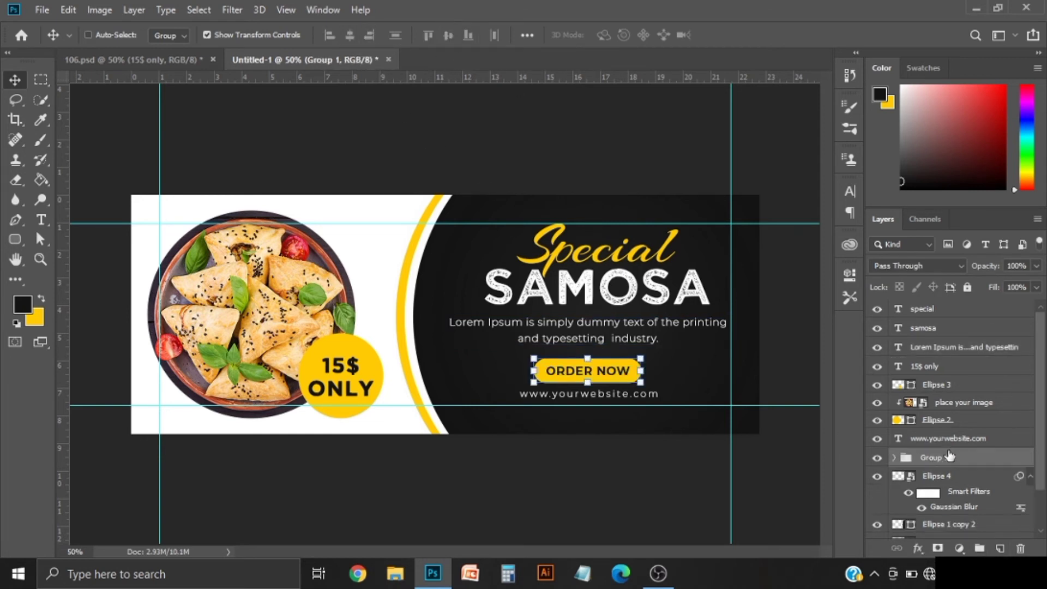
pyautogui.moveTo(945, 457); pyautogui.dragTo(945, 365)
pyautogui.moveTo(678, 368); pyautogui.dragTo(674, 367)
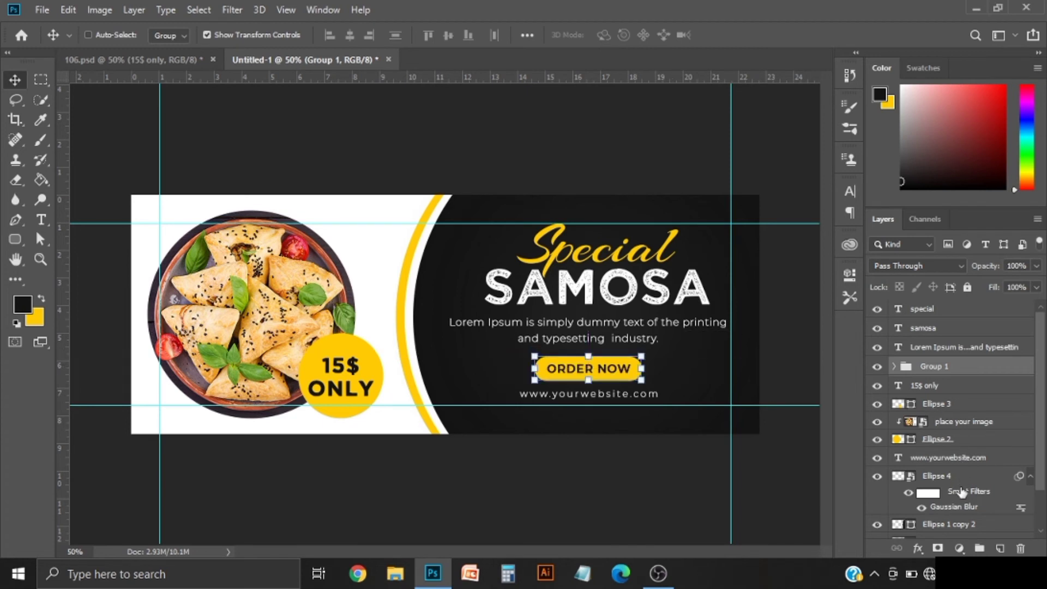
pyautogui.click(967, 460)
pyautogui.moveTo(968, 460); pyautogui.dragTo(955, 373)
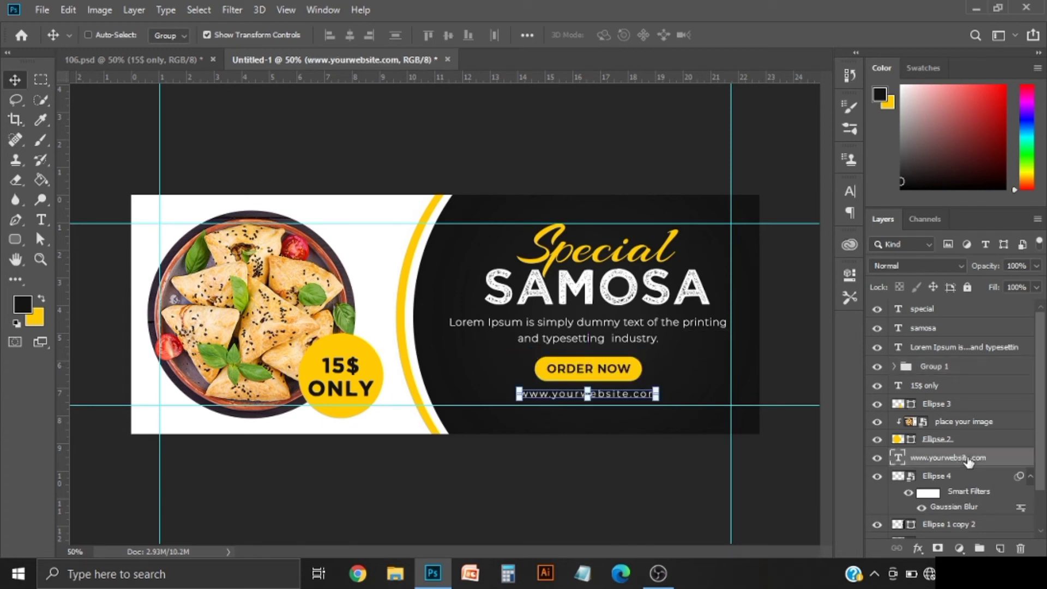
pyautogui.keyDown('ctrl'); pyautogui.click(955, 373); pyautogui.keyUp('ctrl')
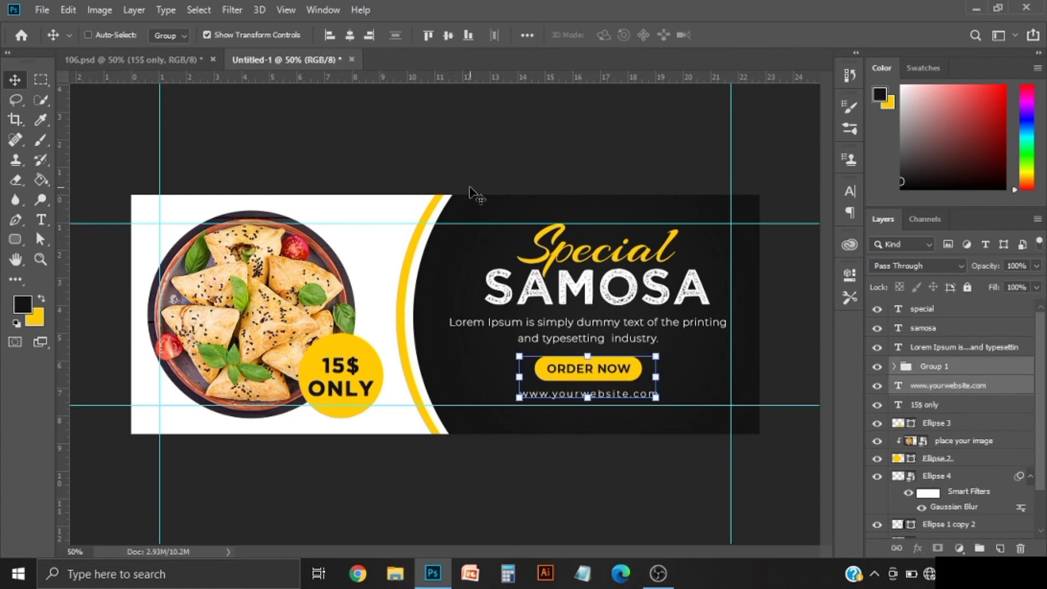
pyautogui.moveTo(613, 379); pyautogui.dragTo(614, 377)
pyautogui.click(613, 377)
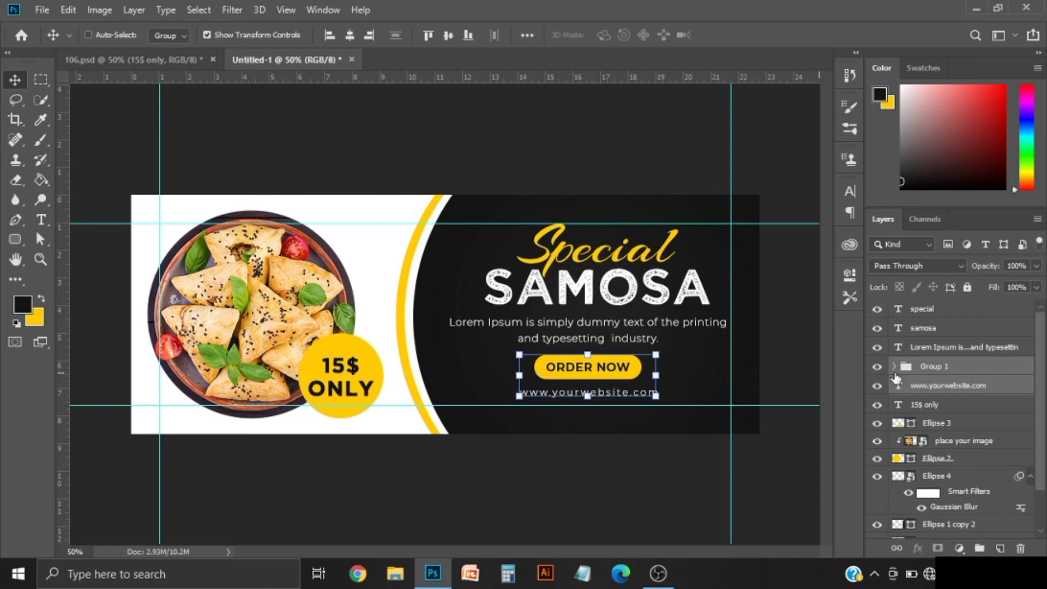
# Step: Centre the whole text block horizontally and shift it slightly down
pyautogui.keyDown('shift'); pyautogui.click(943, 309); pyautogui.keyUp('shift')
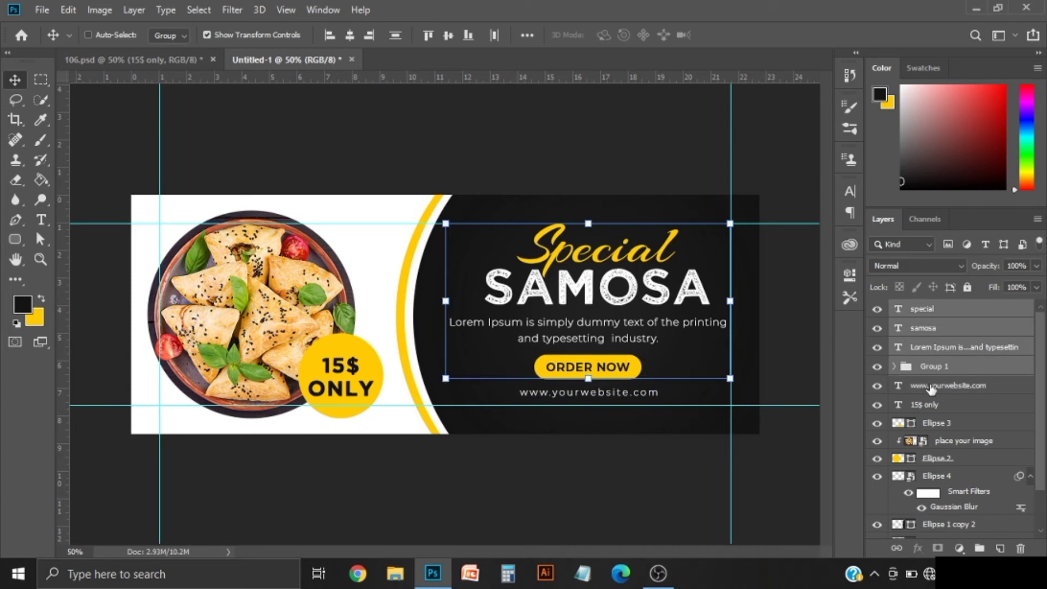
pyautogui.keyDown('ctrl'); pyautogui.click(905, 384); pyautogui.keyUp('ctrl')
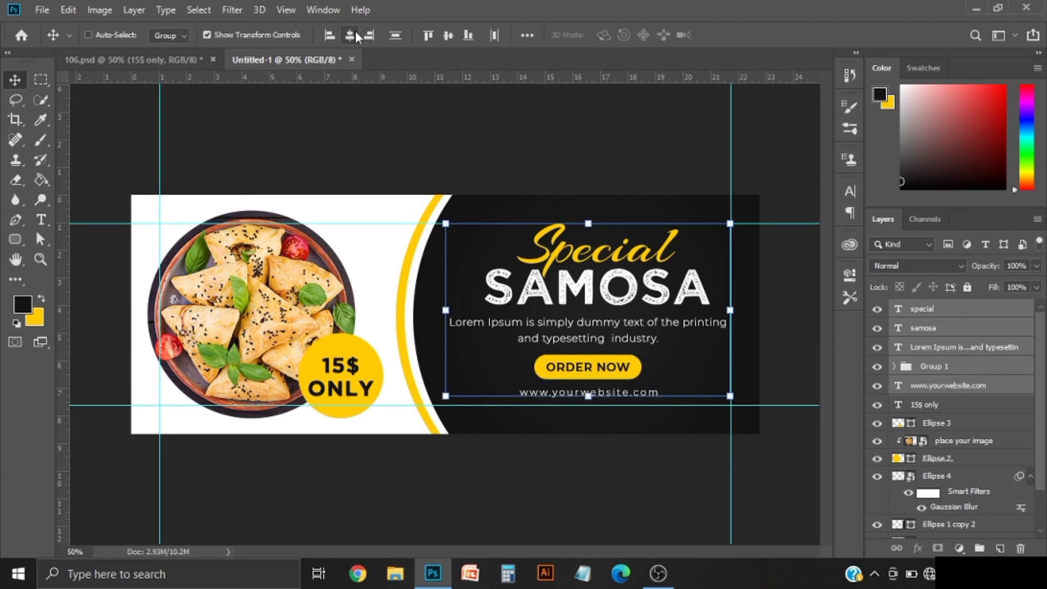
pyautogui.click(350, 35)
pyautogui.moveTo(597, 305); pyautogui.dragTo(594, 312)
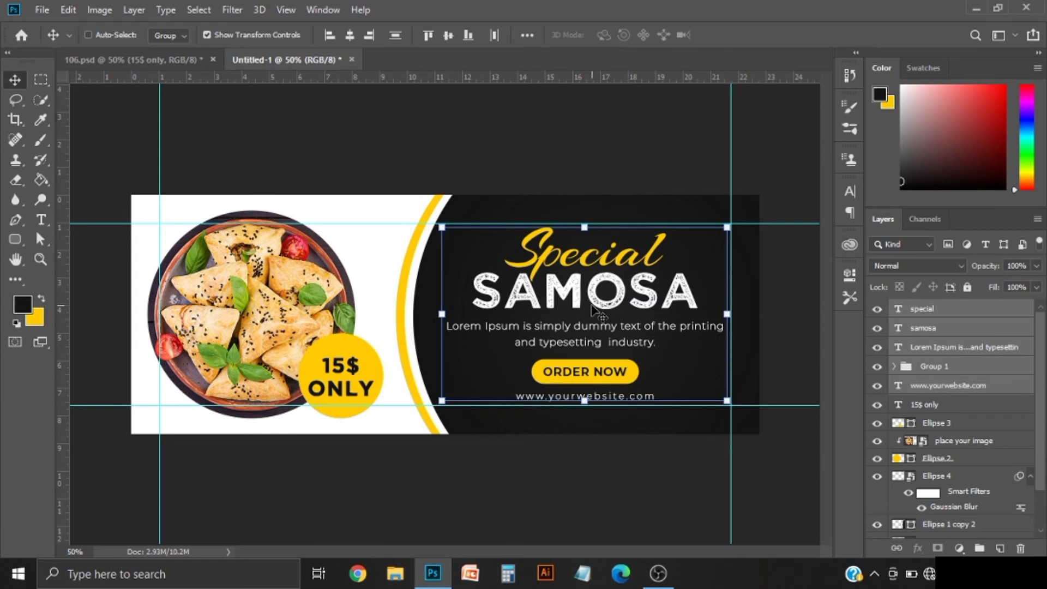
# Step: Rename the button group to order now
pyautogui.doubleClick(933, 366)
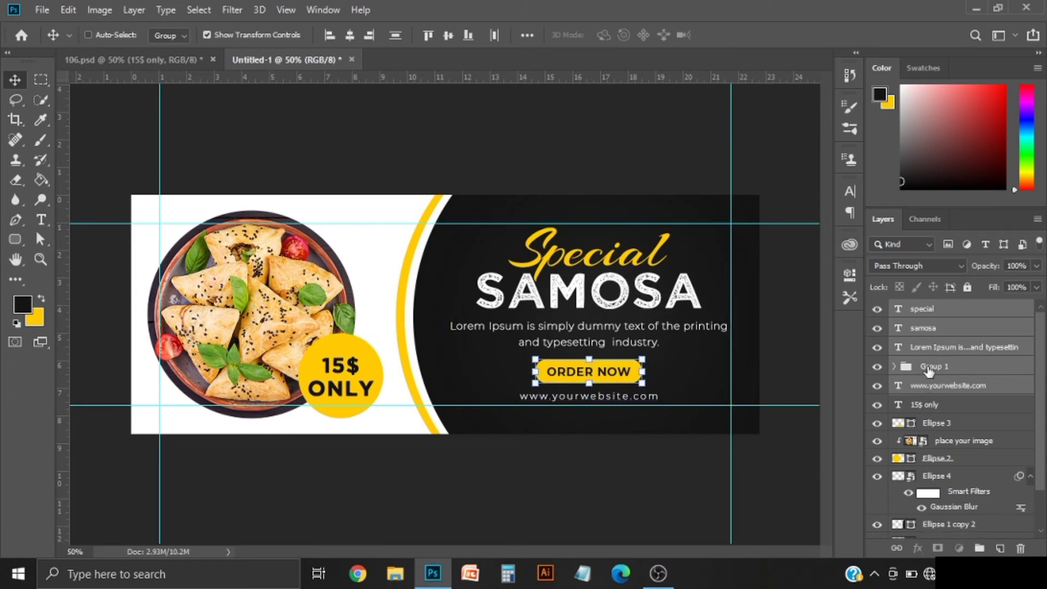
pyautogui.write('order')
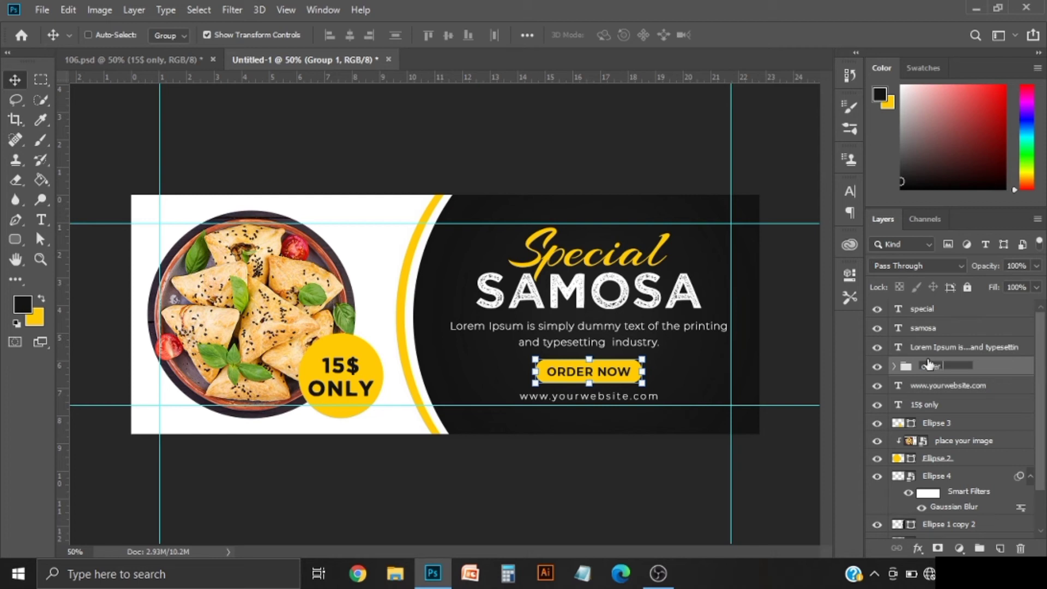
pyautogui.write(' now')
pyautogui.press('Return')
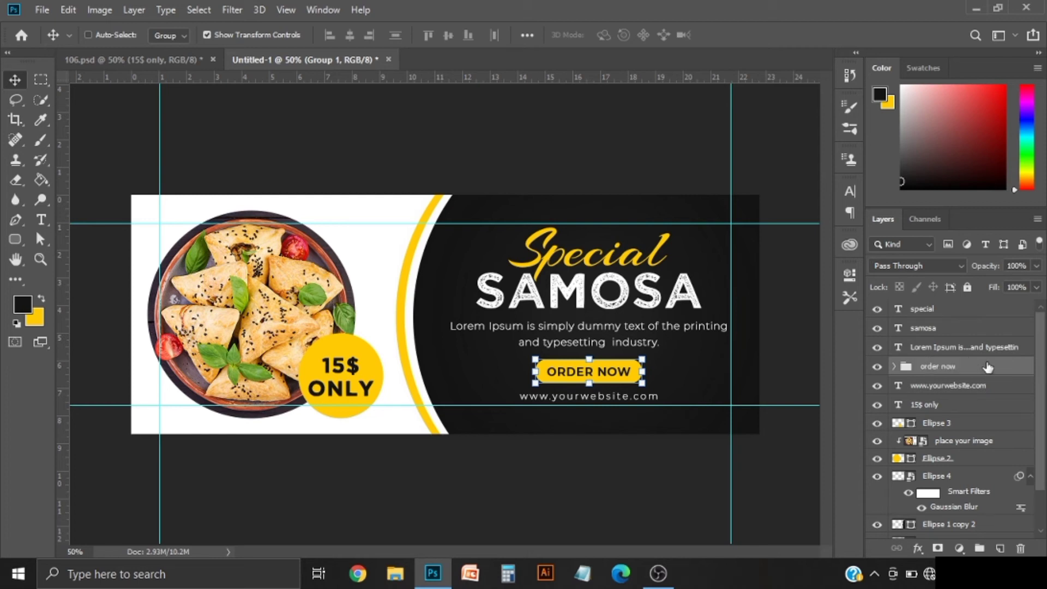
# Step: Group the 15$ only text with the Ellipse 3 circle and name the group price
pyautogui.click(935, 410)
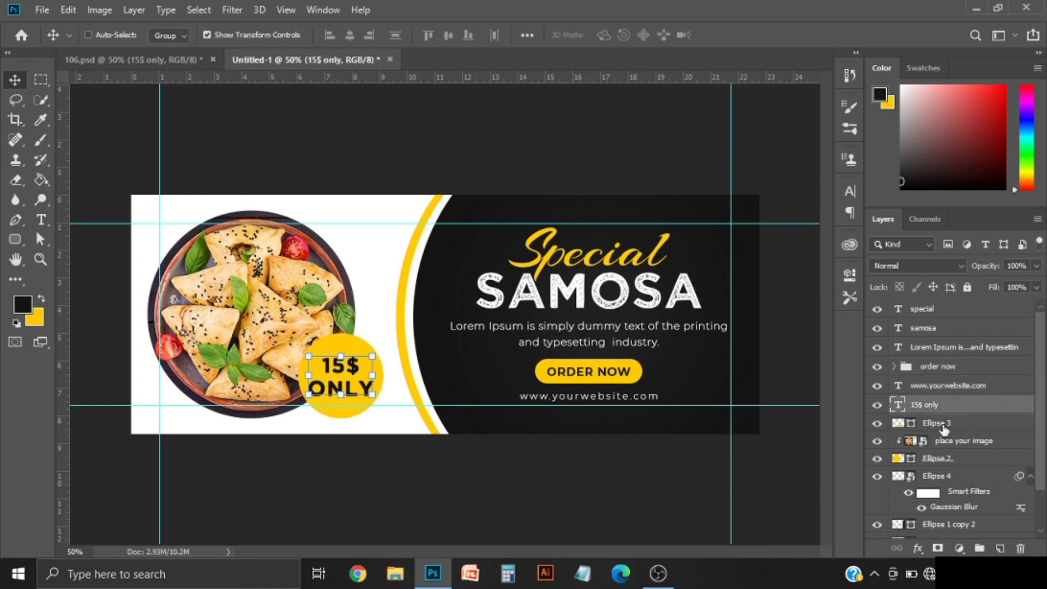
pyautogui.keyDown('shift'); pyautogui.click(943, 425); pyautogui.keyUp('shift')
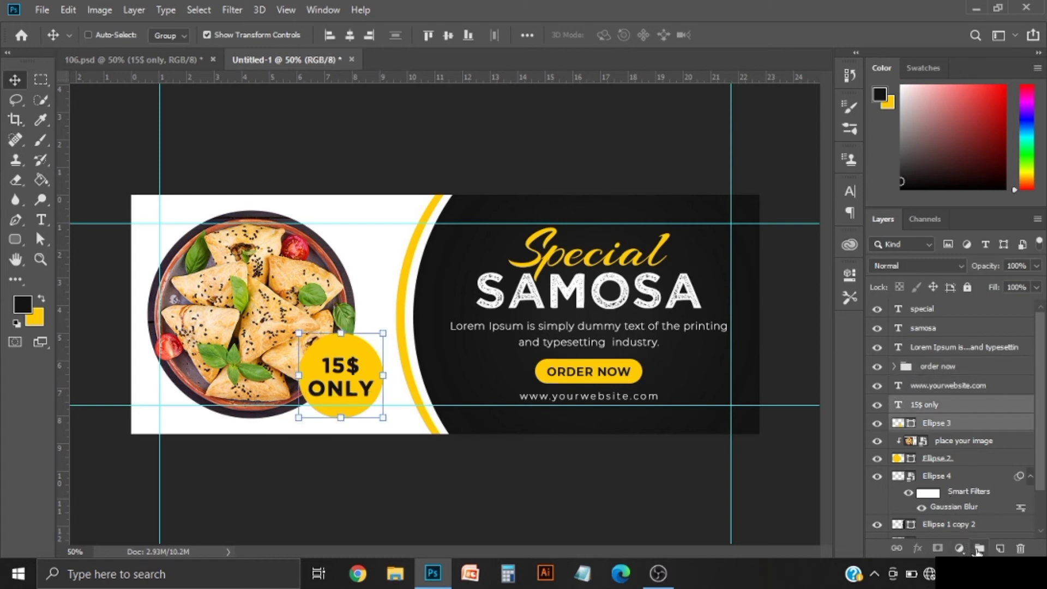
pyautogui.click(978, 550)
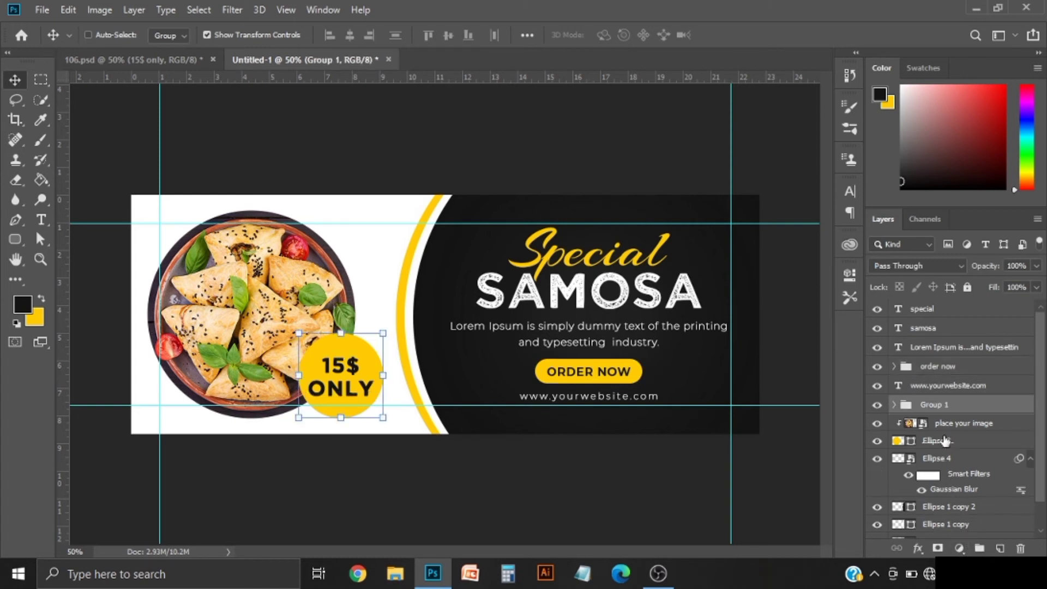
pyautogui.doubleClick(931, 407)
pyautogui.write('o')
pyautogui.press('Return')
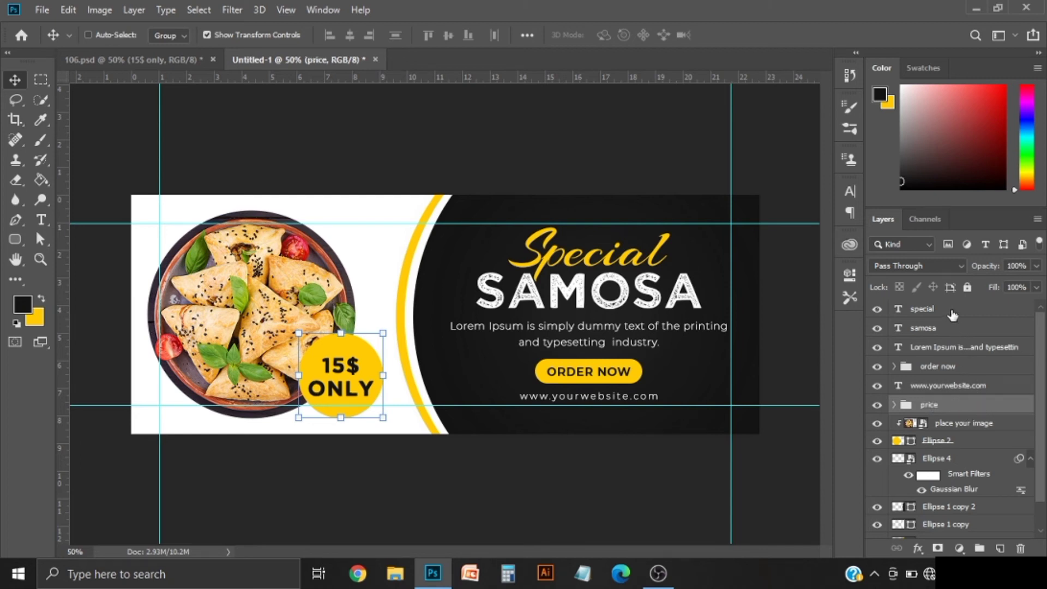
pyautogui.keyDown('shift'); pyautogui.click(951, 314); pyautogui.keyUp('shift')
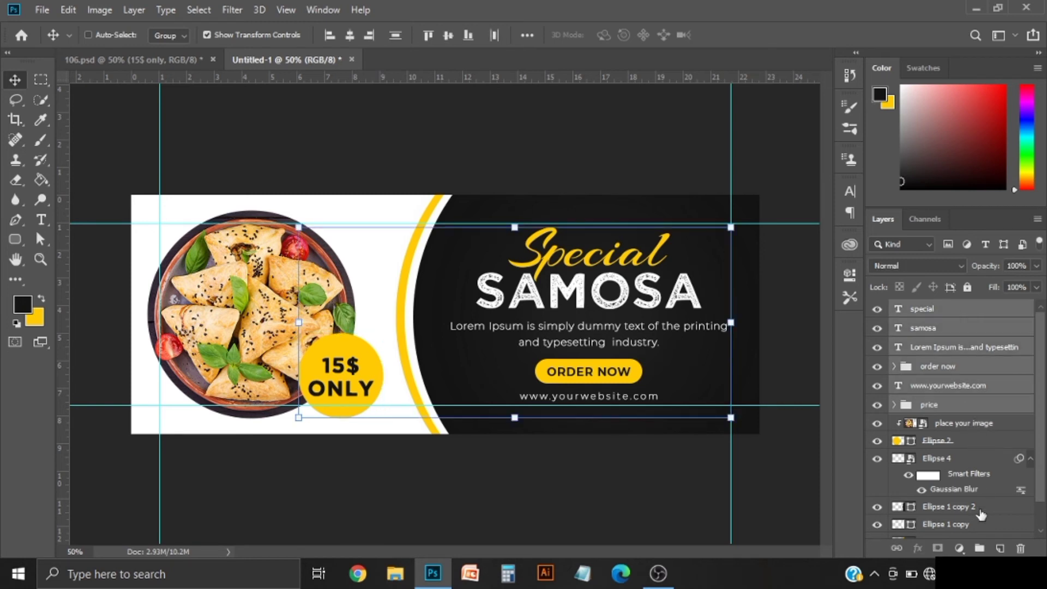
# Step: Group the layers from special down to price and name the group text
pyautogui.click(980, 548)
pyautogui.doubleClick(930, 308)
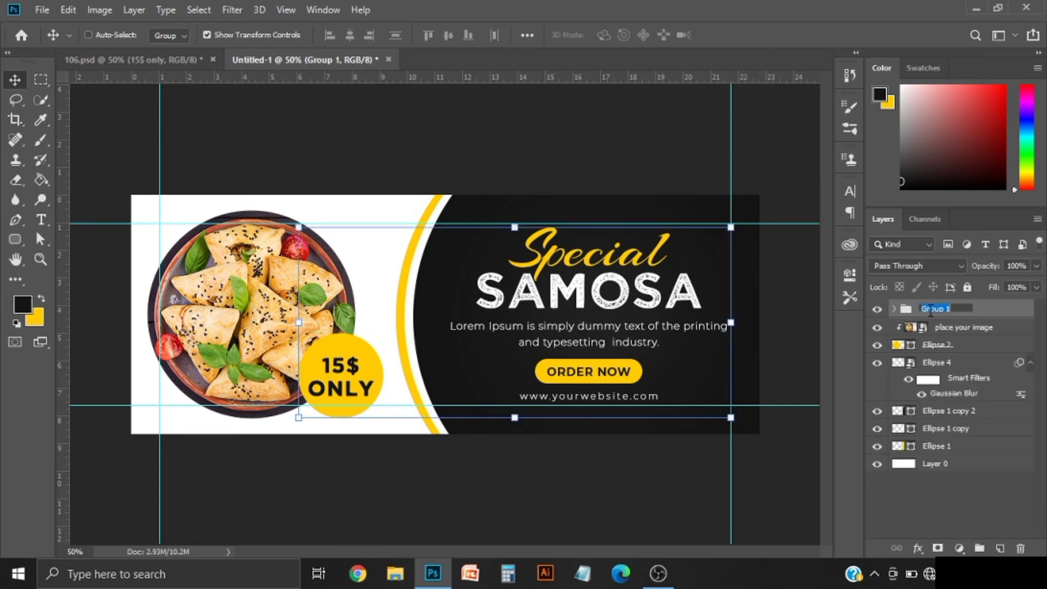
pyautogui.write('text')
pyautogui.press('Return')
# Step: Select the samosa photo and Ellipse 2 layers, toggling the photo's visibility to check it
pyautogui.click(980, 329)
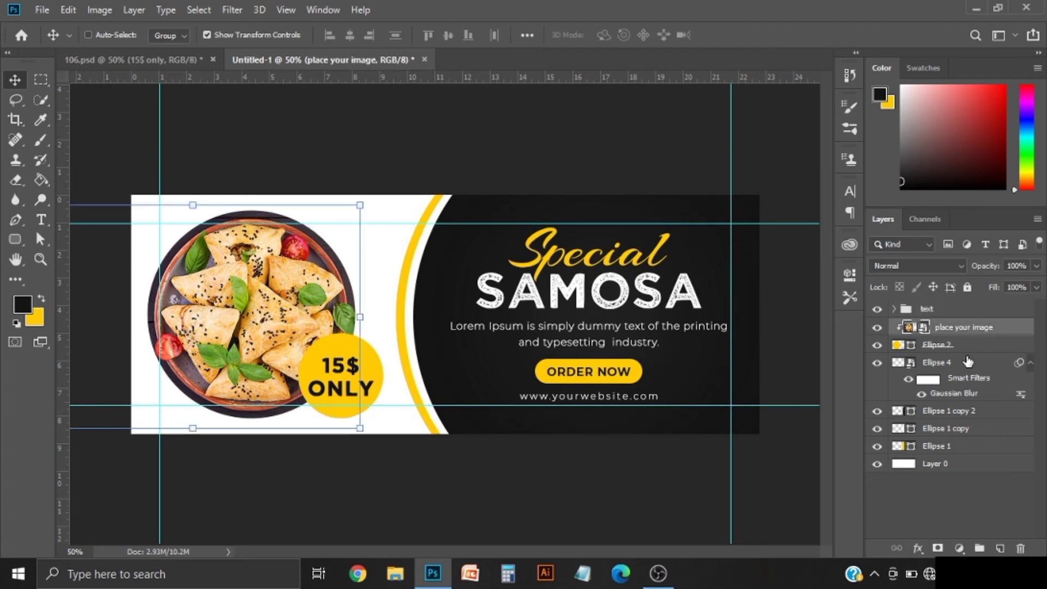
pyautogui.click(965, 355)
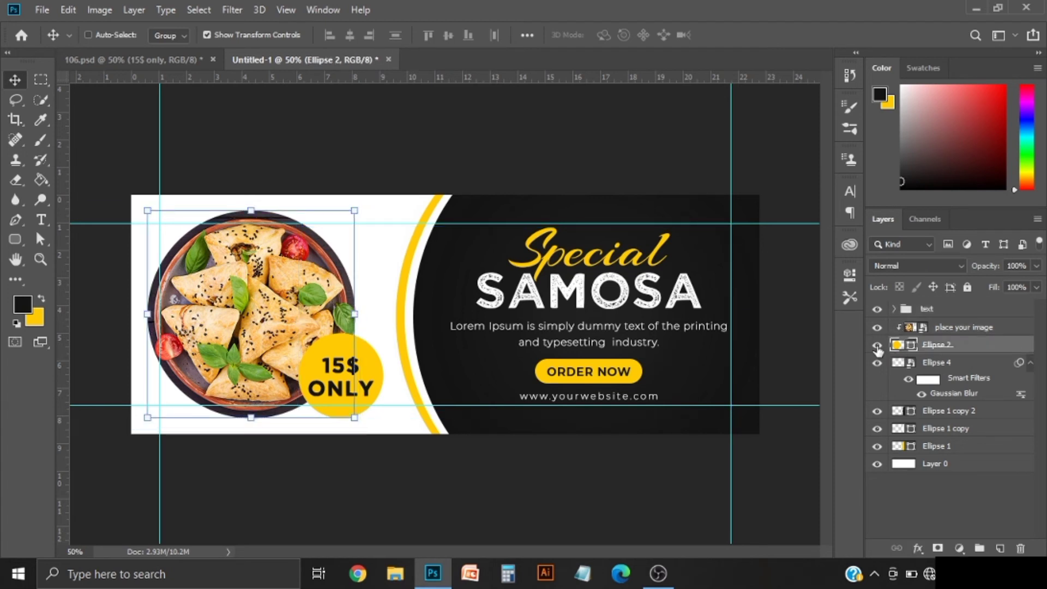
pyautogui.click(876, 328)
pyautogui.click(948, 330)
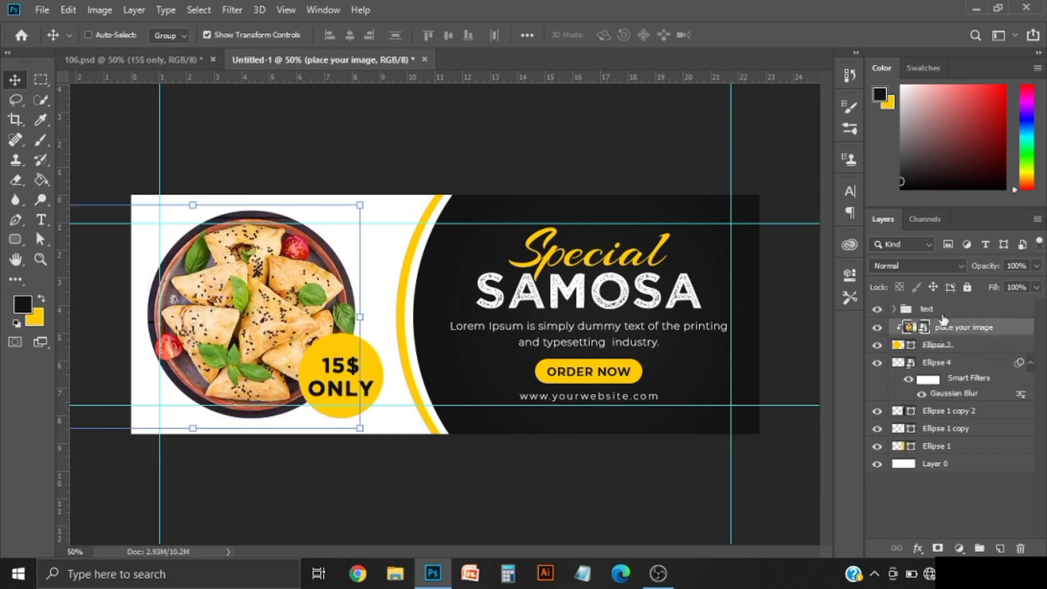
# Step: Add a Curves adjustment clipped to the samosa photo, pulling the midtones down to darken it
pyautogui.click(960, 547)
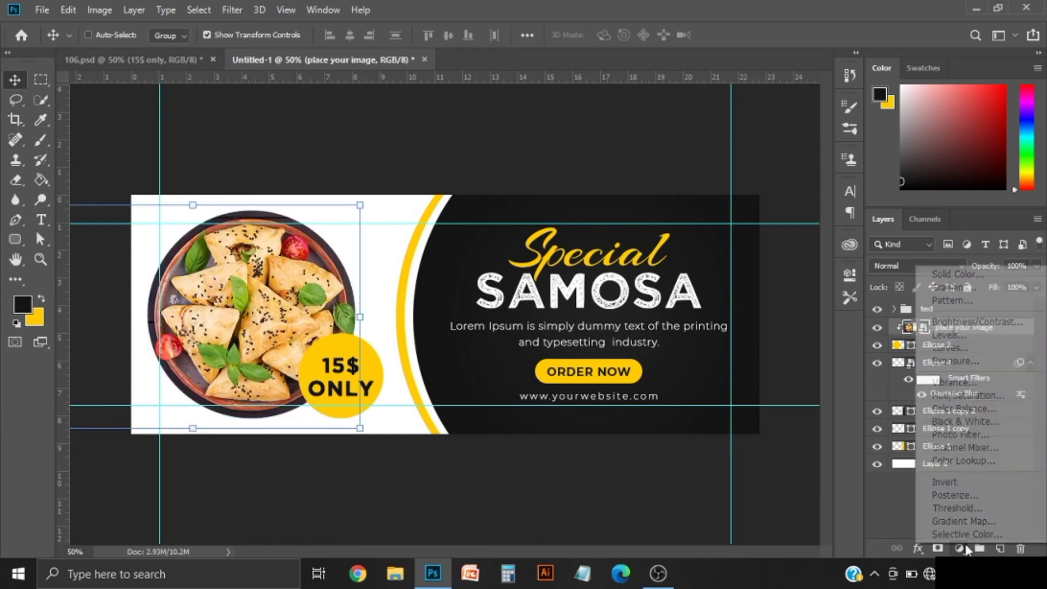
pyautogui.click(988, 349)
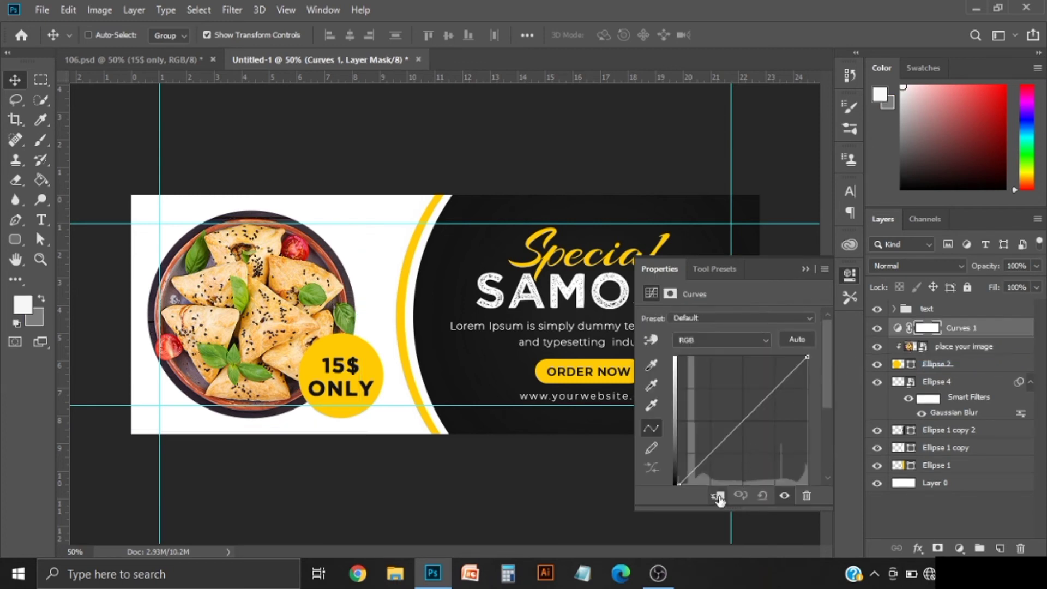
pyautogui.click(717, 495)
pyautogui.moveTo(745, 423); pyautogui.dragTo(757, 435)
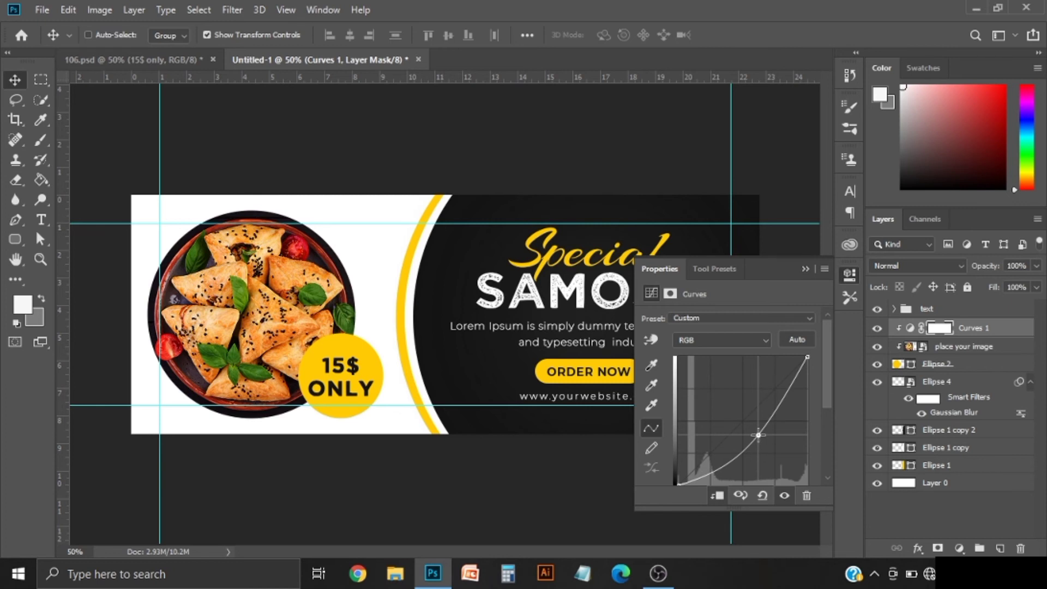
pyautogui.moveTo(758, 434); pyautogui.dragTo(758, 431)
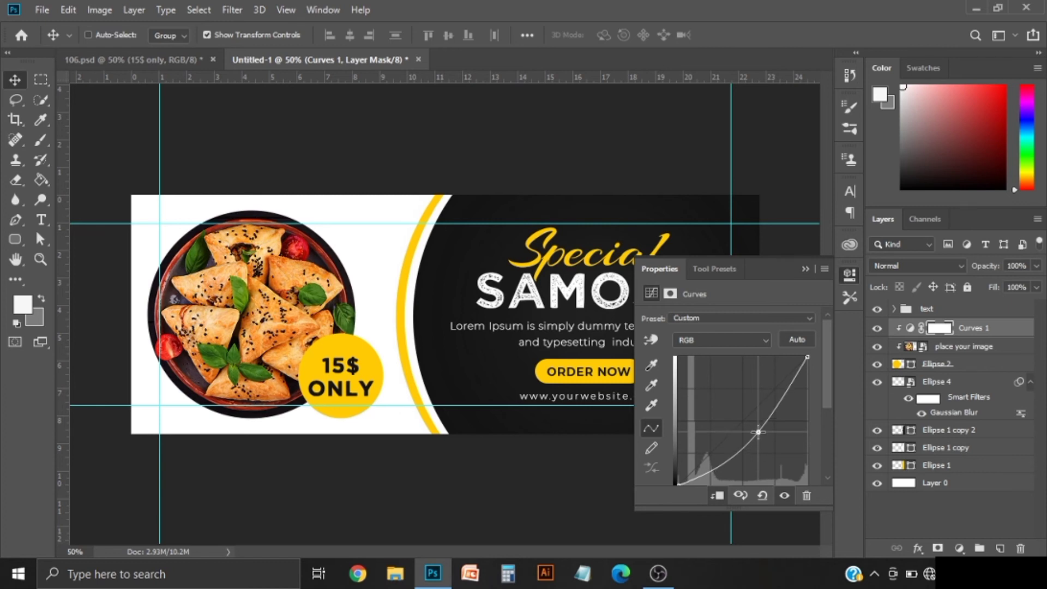
pyautogui.click(784, 496)
pyautogui.click(783, 496)
pyautogui.moveTo(757, 431); pyautogui.dragTo(756, 436)
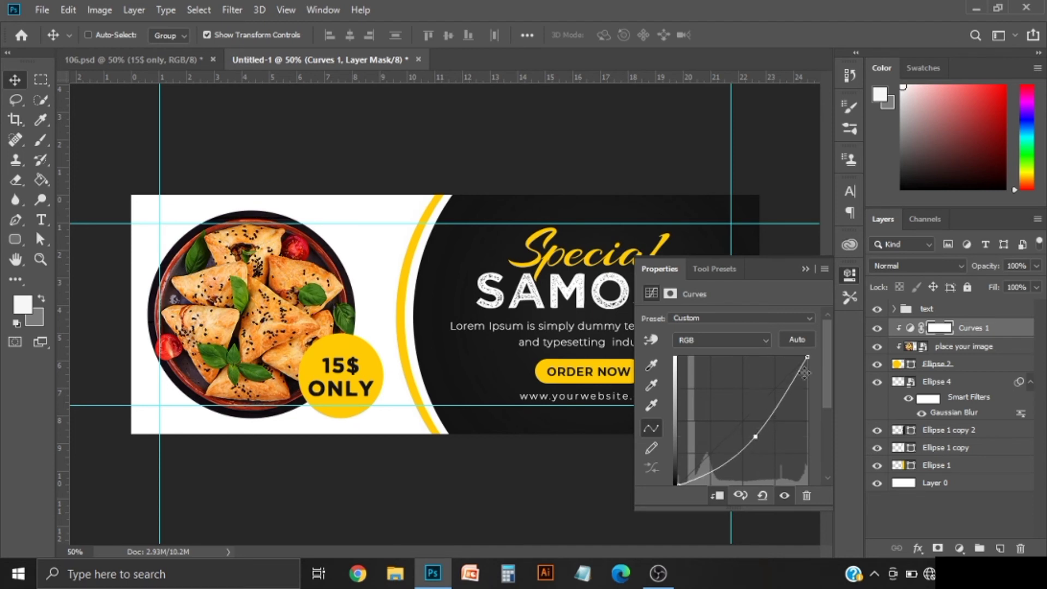
pyautogui.click(805, 268)
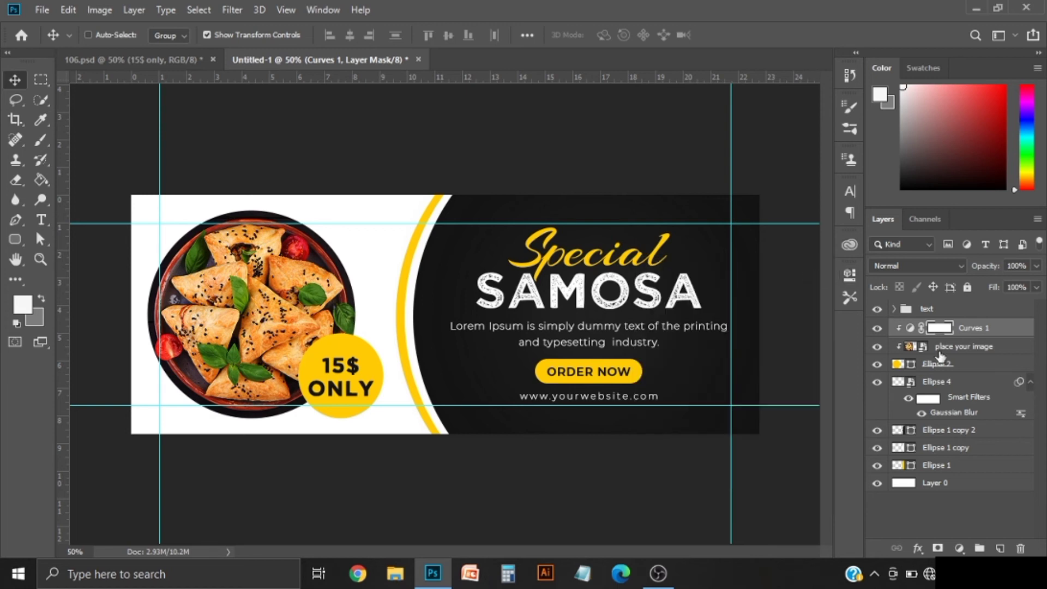
pyautogui.click(877, 328)
# Step: Group the photo with its Curves and circle layers as a group named image
pyautogui.click(979, 548)
pyautogui.doubleClick(932, 327)
pyautogui.write('image')
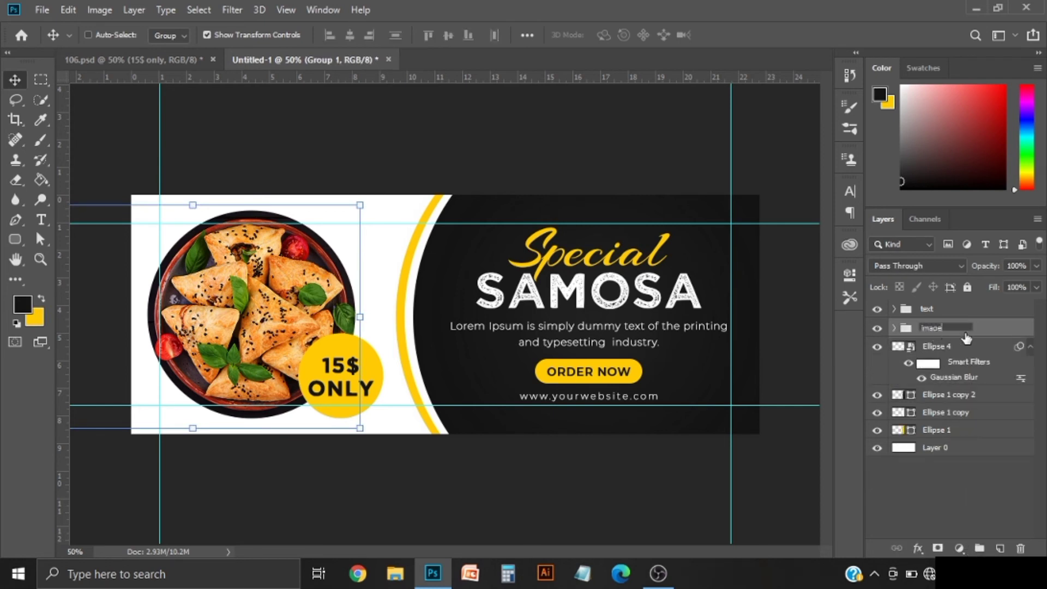
pyautogui.press('Return')
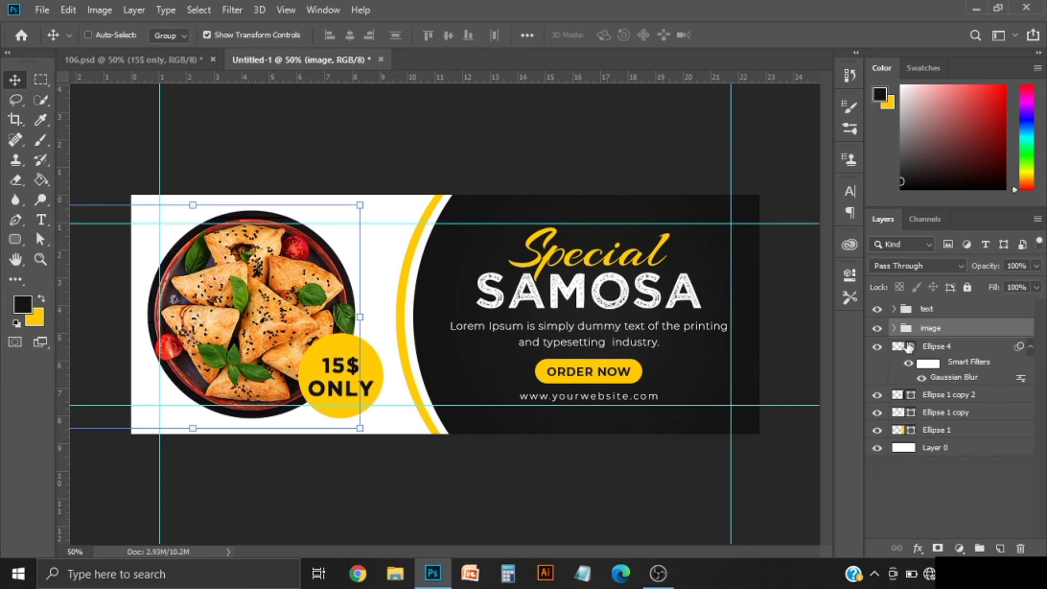
# Step: Move the Ellipse 4 and Ellipse 1 layers above the image group
pyautogui.click(958, 349)
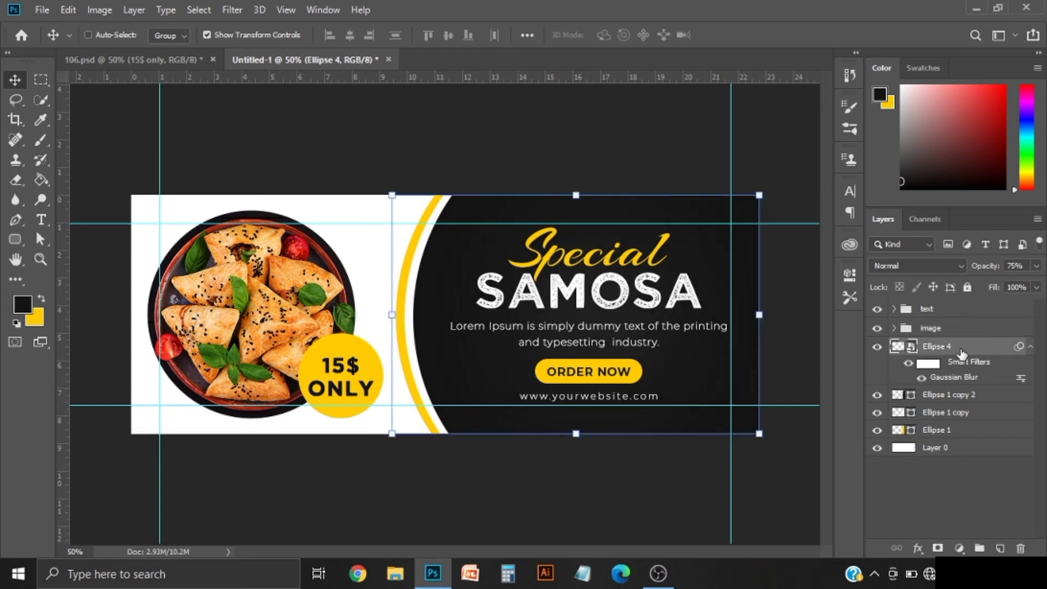
pyautogui.keyDown('shift'); pyautogui.click(951, 431); pyautogui.keyUp('shift')
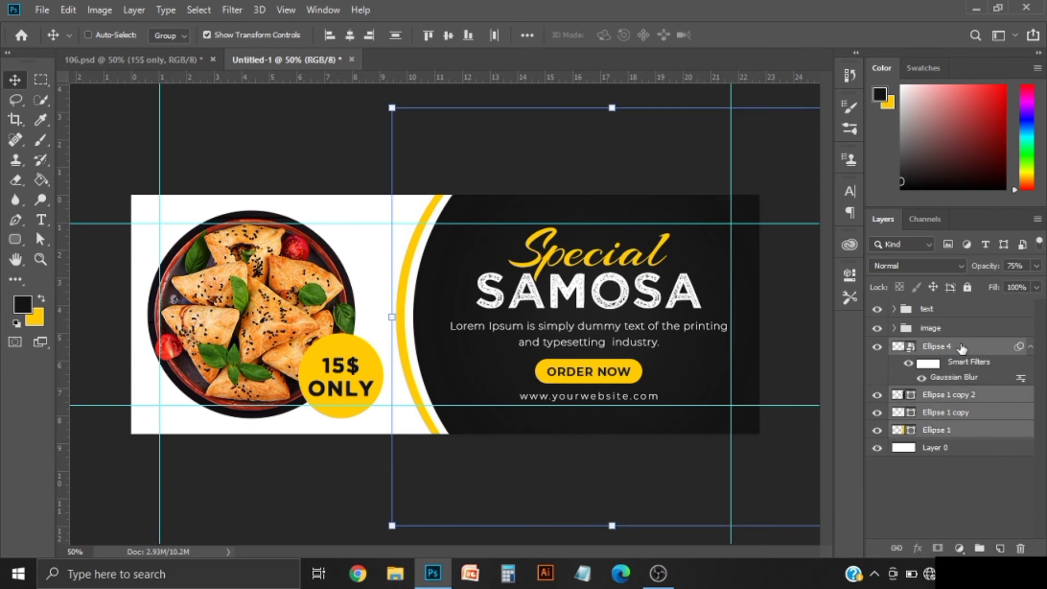
pyautogui.moveTo(961, 348); pyautogui.dragTo(968, 336)
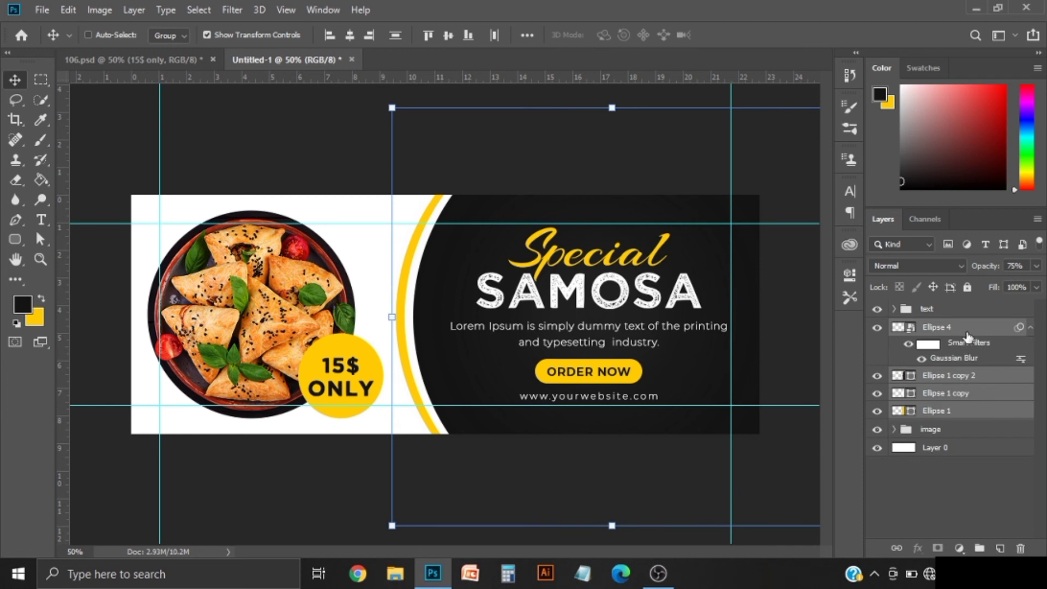
pyautogui.click(968, 336)
# Step: Draw an ellipse over the samosa plate with no fill and a 22 px yellow stroke
pyautogui.click(23, 241)
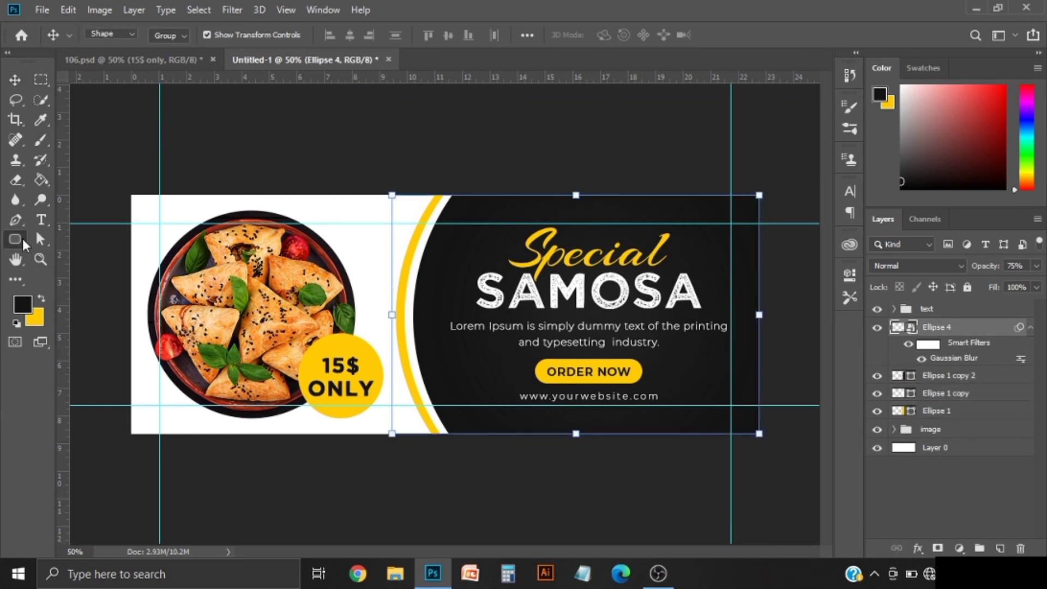
pyautogui.click(60, 265)
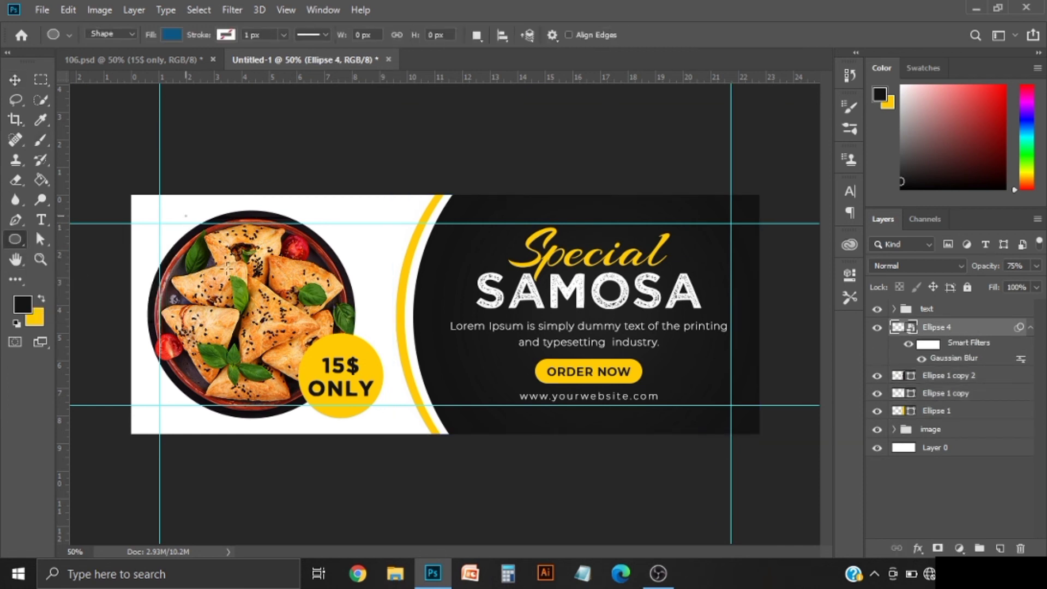
pyautogui.moveTo(227, 267); pyautogui.dragTo(267, 318)
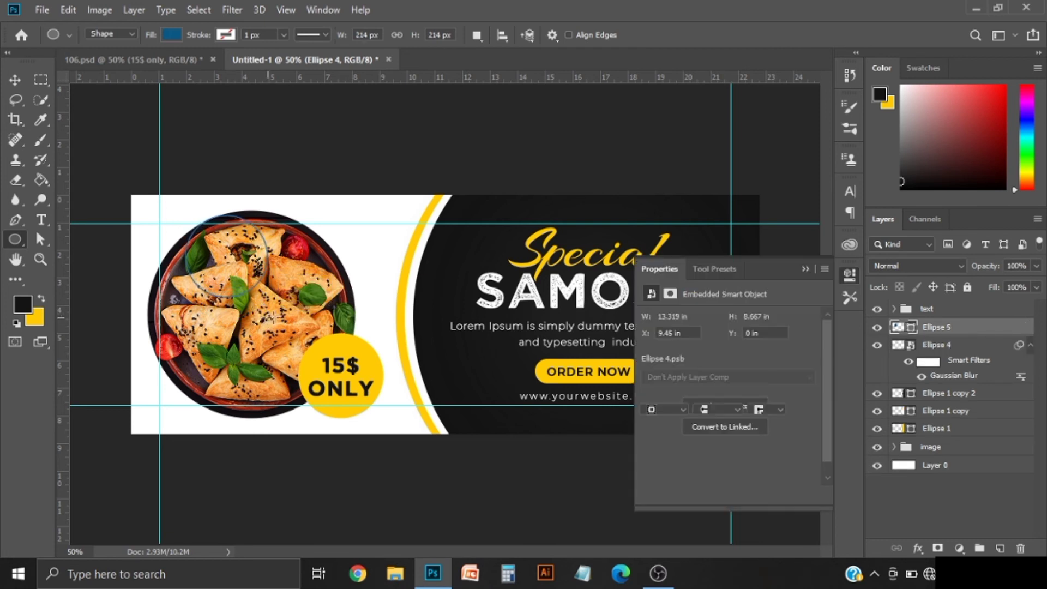
pyautogui.click(804, 271)
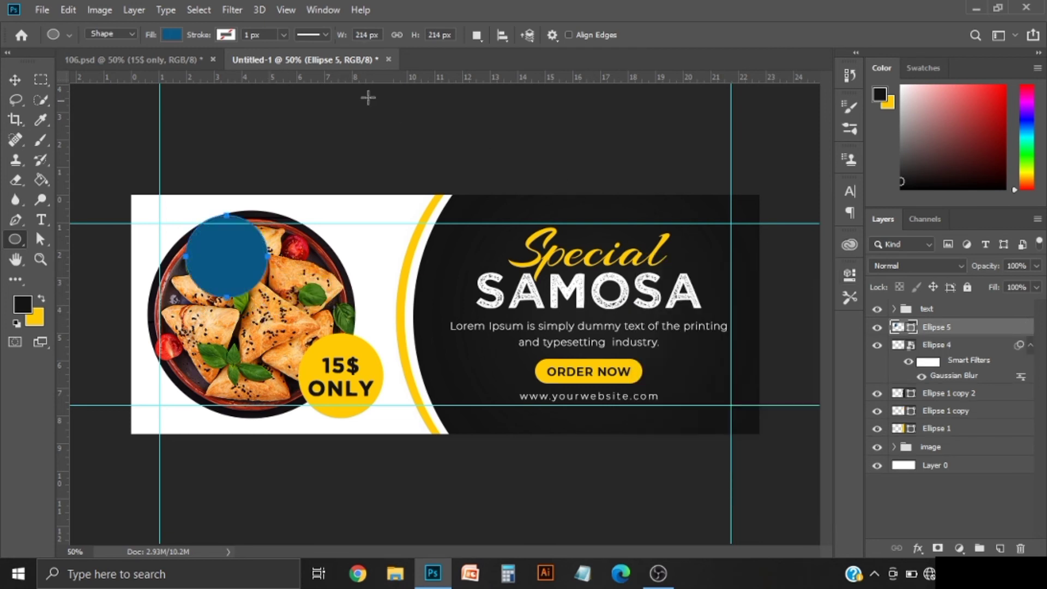
pyautogui.click(171, 35)
pyautogui.click(226, 35)
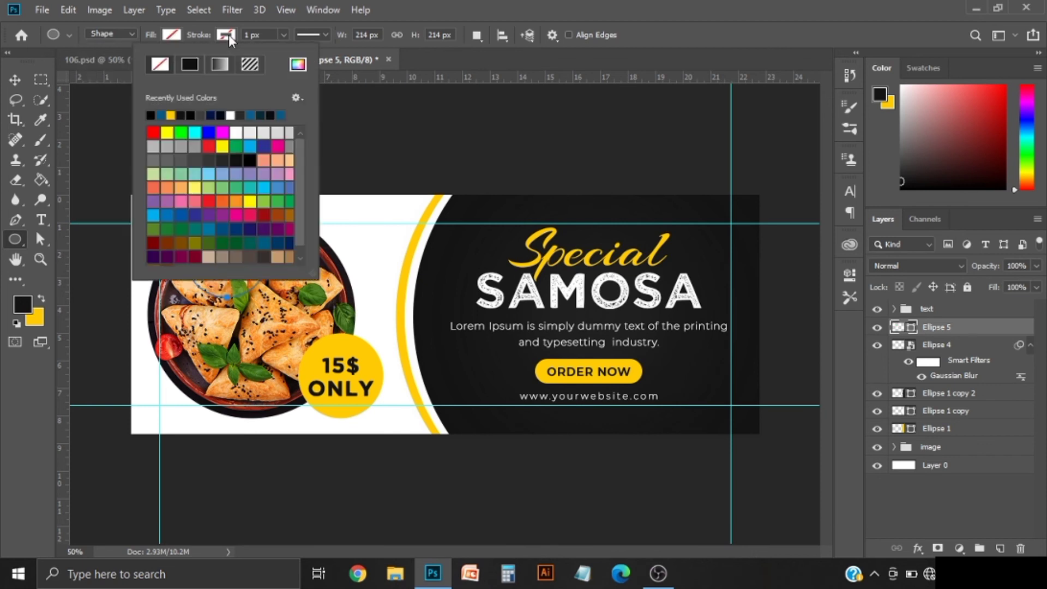
pyautogui.click(171, 115)
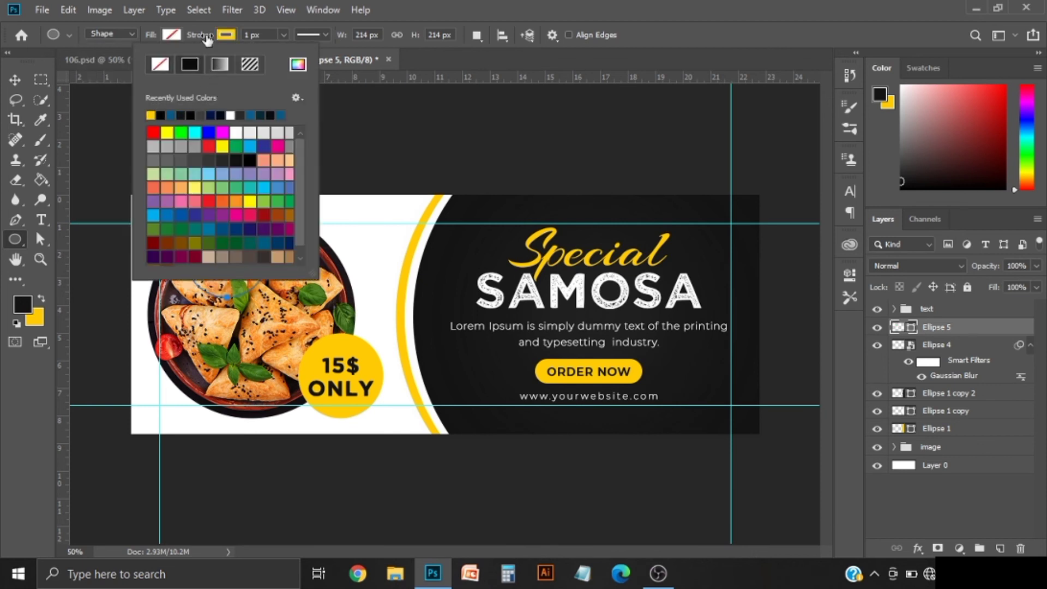
pyautogui.click(207, 39)
pyautogui.moveTo(208, 36); pyautogui.dragTo(224, 37)
# Step: Shrink the ring to about 176 px and tuck it partly off the top-left corner
pyautogui.click(20, 77)
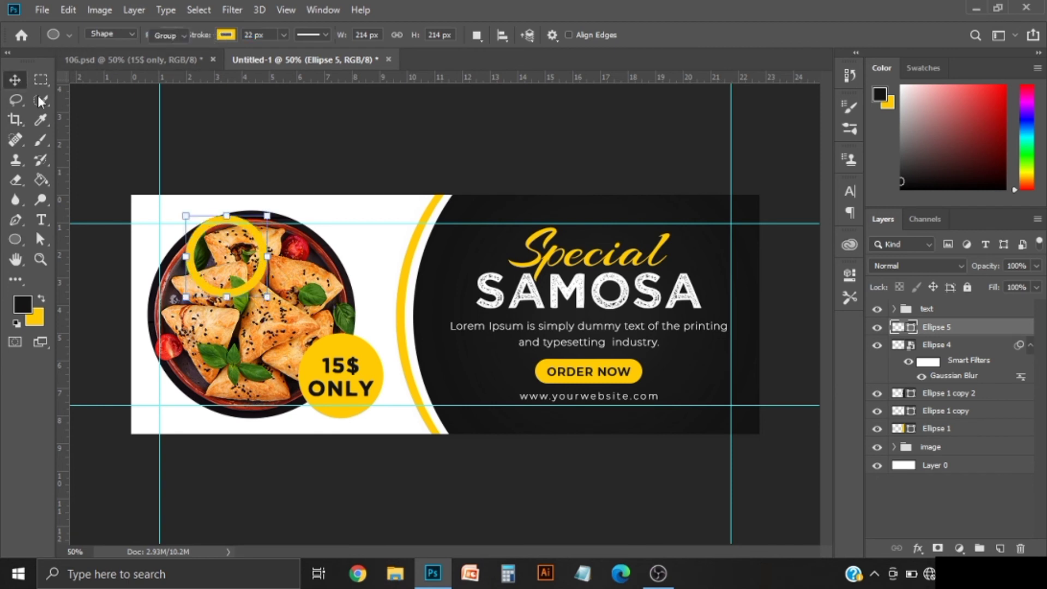
pyautogui.moveTo(242, 262); pyautogui.dragTo(154, 218)
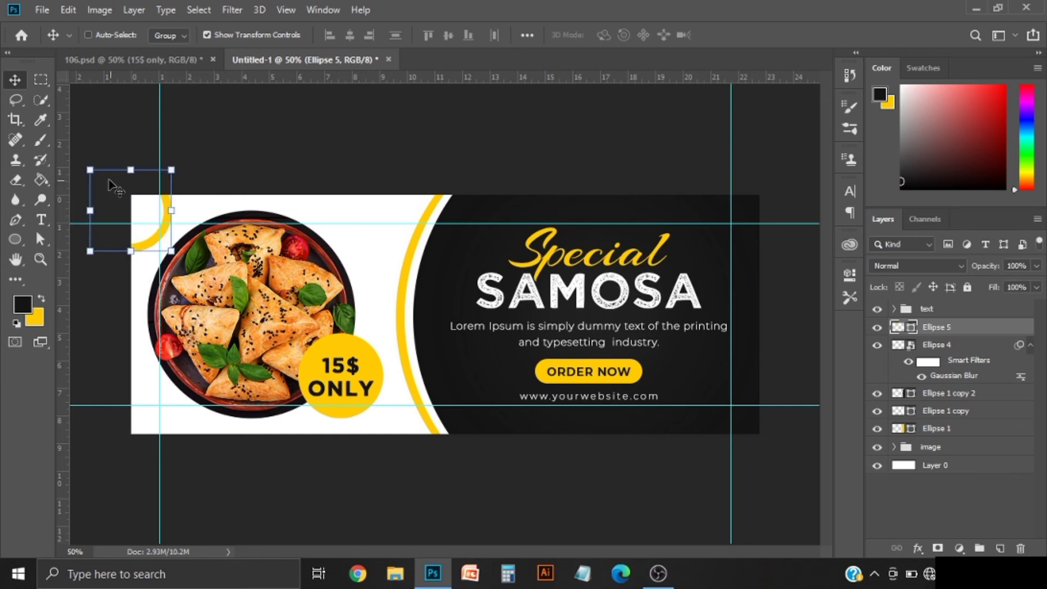
pyautogui.moveTo(90, 170); pyautogui.dragTo(104, 184)
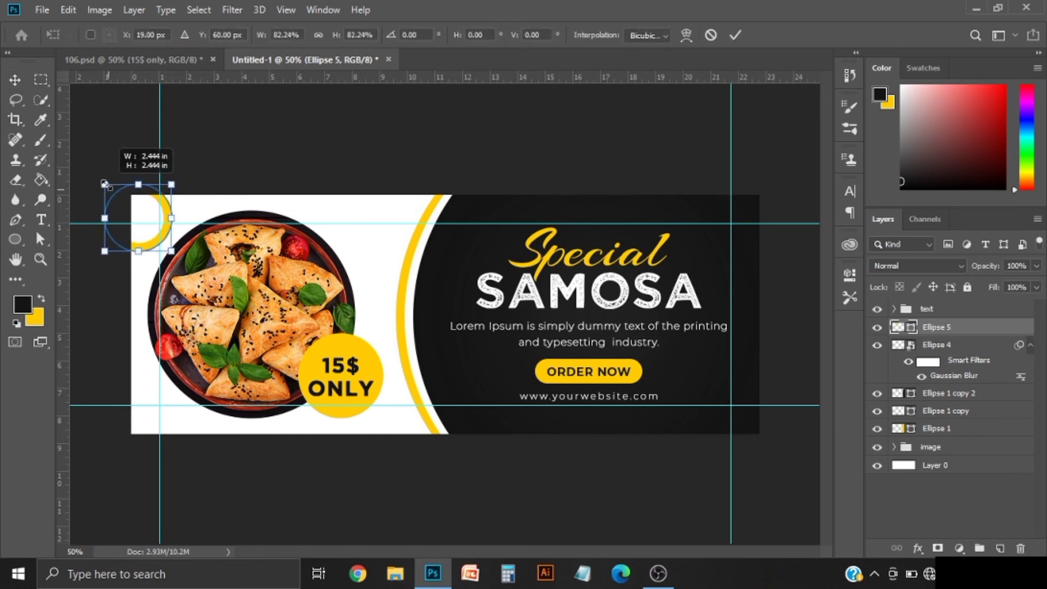
pyautogui.press('Return')
pyautogui.moveTo(408, 257); pyautogui.dragTo(417, 244)
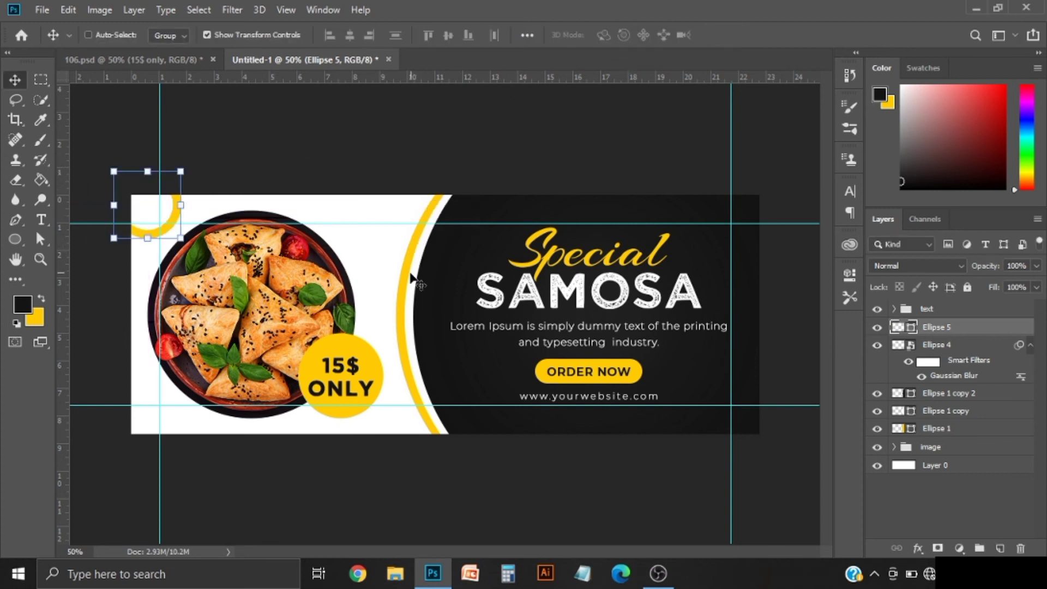
pyautogui.press('Left')
pyautogui.press('Left')
pyautogui.press('Left')
pyautogui.press('Left')
pyautogui.press('Left')
pyautogui.press('Left')
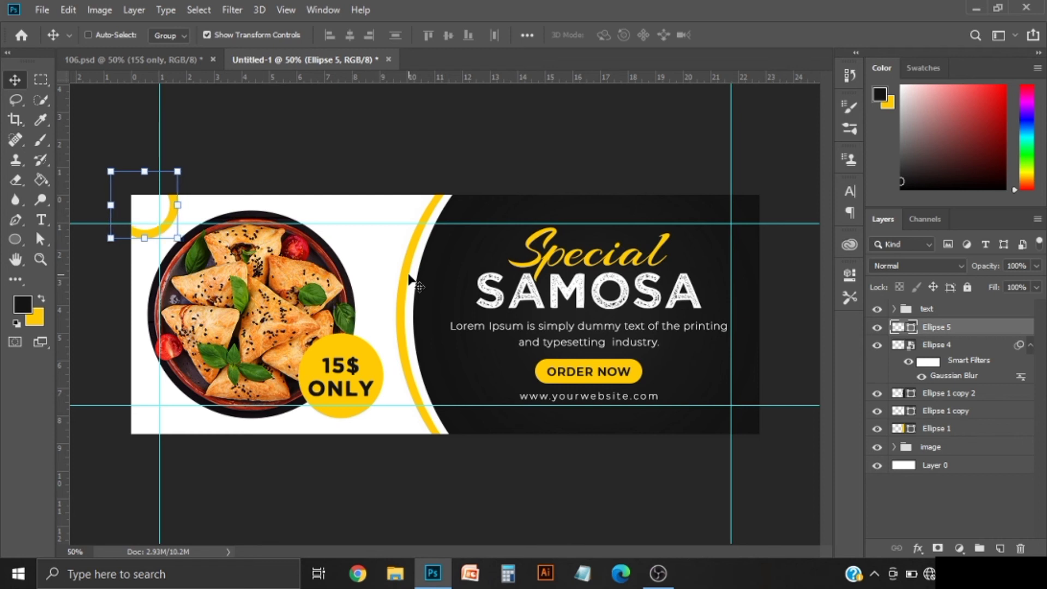
pyautogui.press('Left')
pyautogui.press('Left')
pyautogui.press('Left')
pyautogui.press('Down')
pyautogui.press('Down')
pyautogui.press('Down')
pyautogui.press('Down')
pyautogui.press('Down')
pyautogui.press('Down')
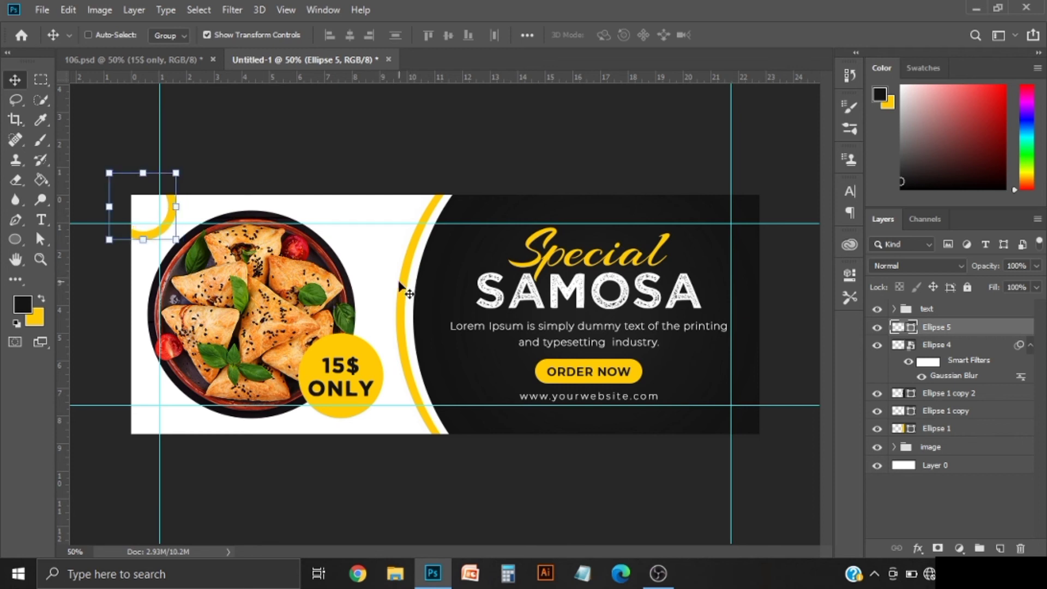
pyautogui.press('u')
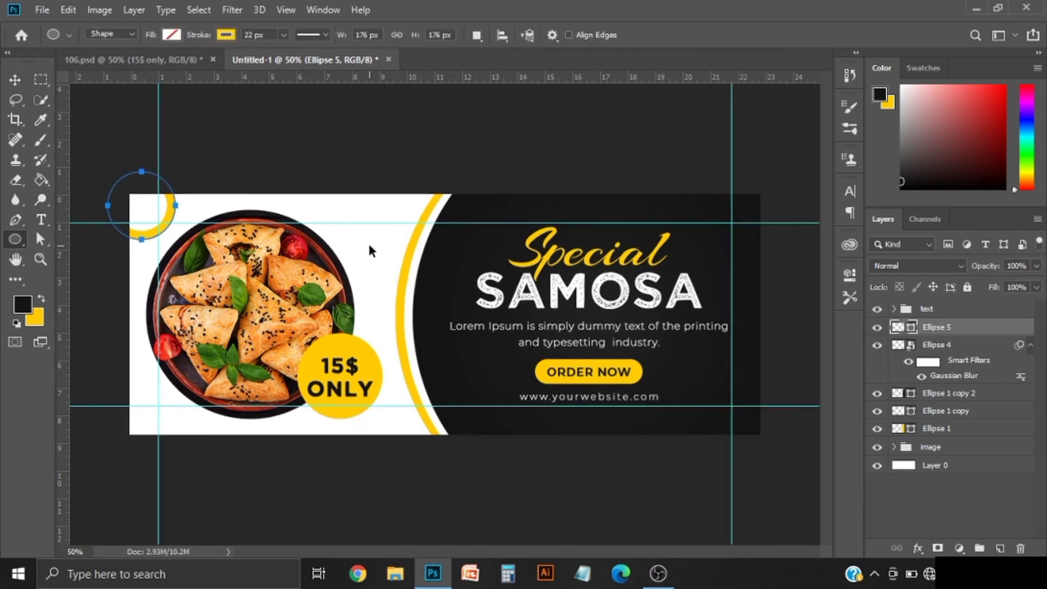
pyautogui.hotkey('ctrl', '+')
pyautogui.hotkey('ctrl', '+')
# Step: Draw a small 11 px yellow dot in the white area above the samosa plate
pyautogui.moveTo(352, 240); pyautogui.dragTo(509, 347)
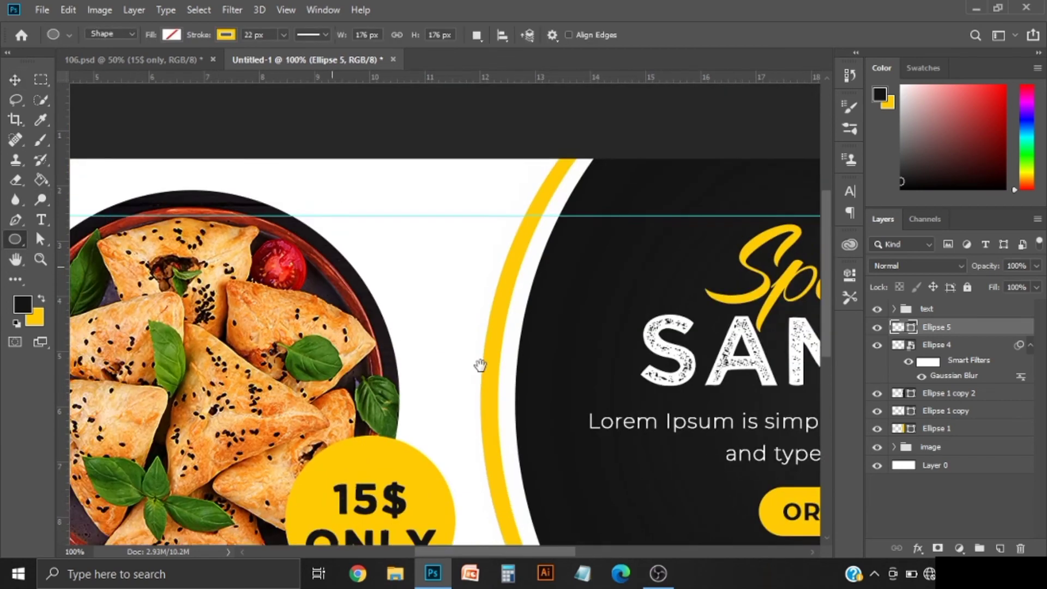
pyautogui.moveTo(404, 261)
pyautogui.mouseDown()
pyautogui.moveTo(417, 275)
pyautogui.moveTo(411, 269)
pyautogui.mouseUp()
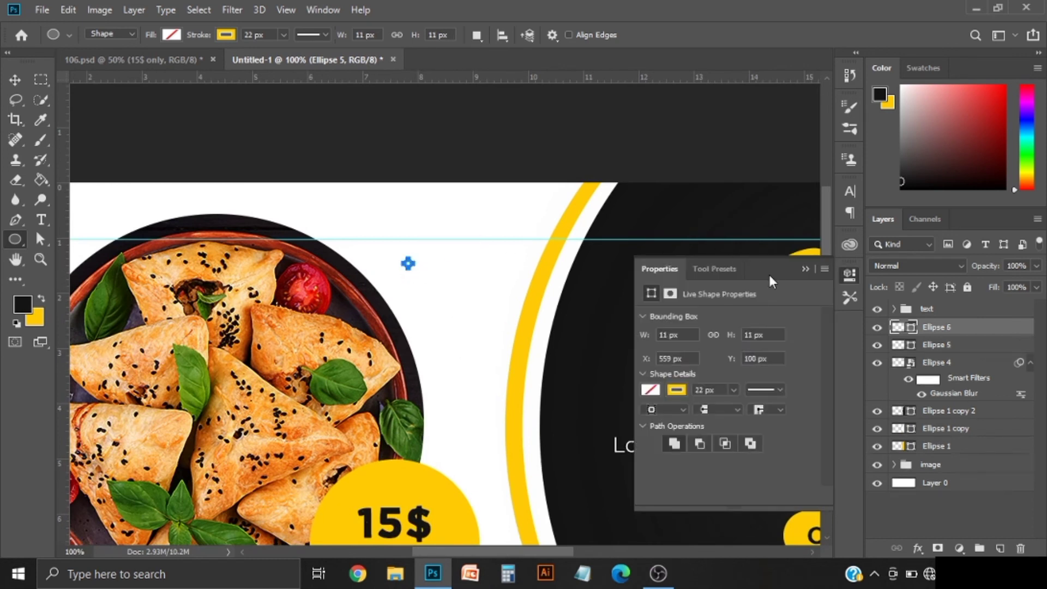
pyautogui.click(805, 269)
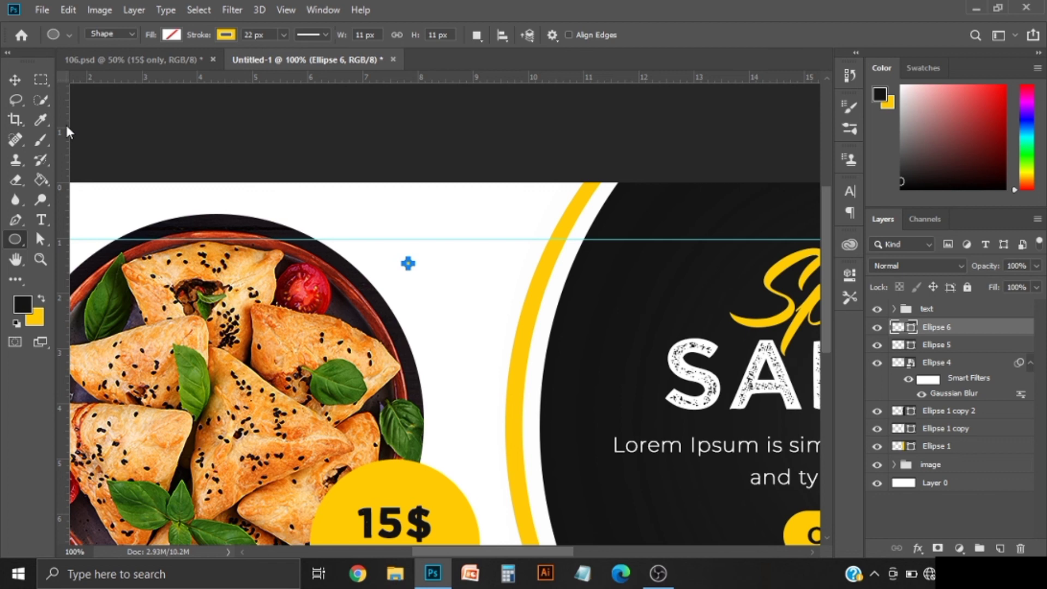
pyautogui.click(16, 80)
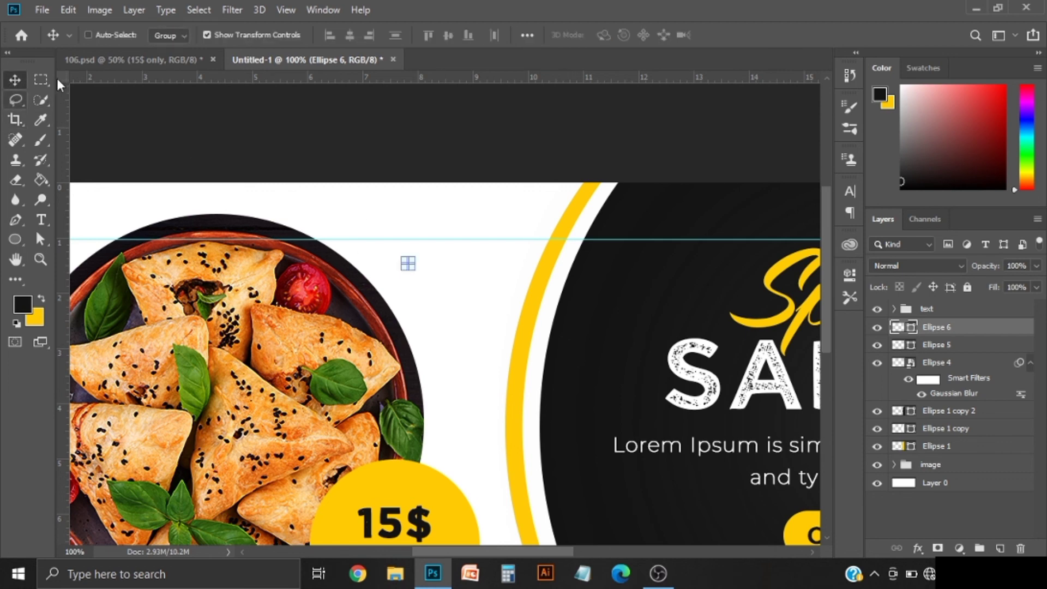
pyautogui.click(42, 79)
pyautogui.hotkey('ctrl', '-')
pyautogui.hotkey('ctrl', '-')
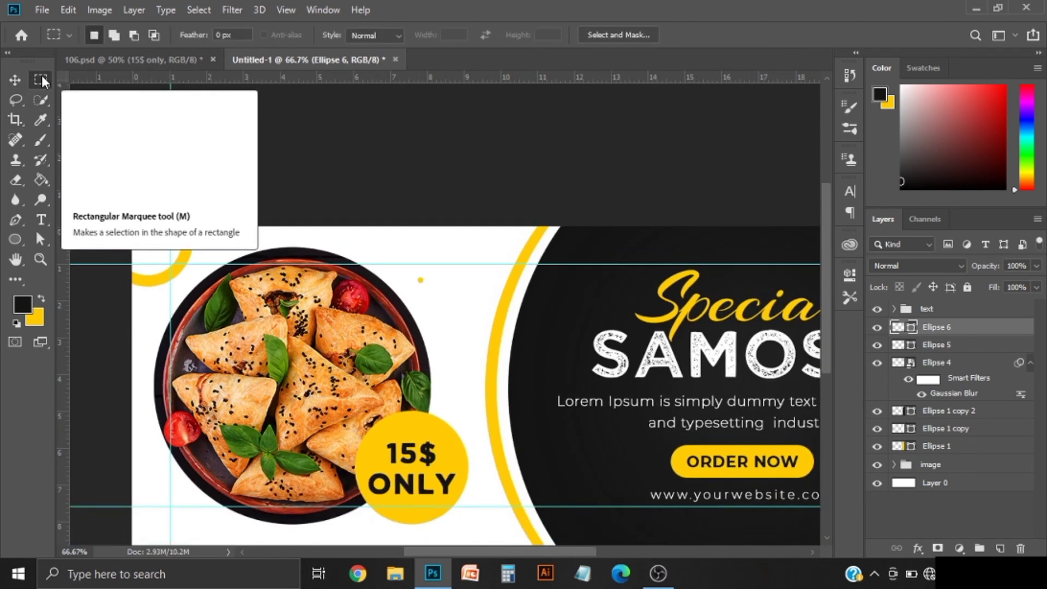
pyautogui.hotkey('ctrl', '+')
pyautogui.hotkey('ctrl', '+')
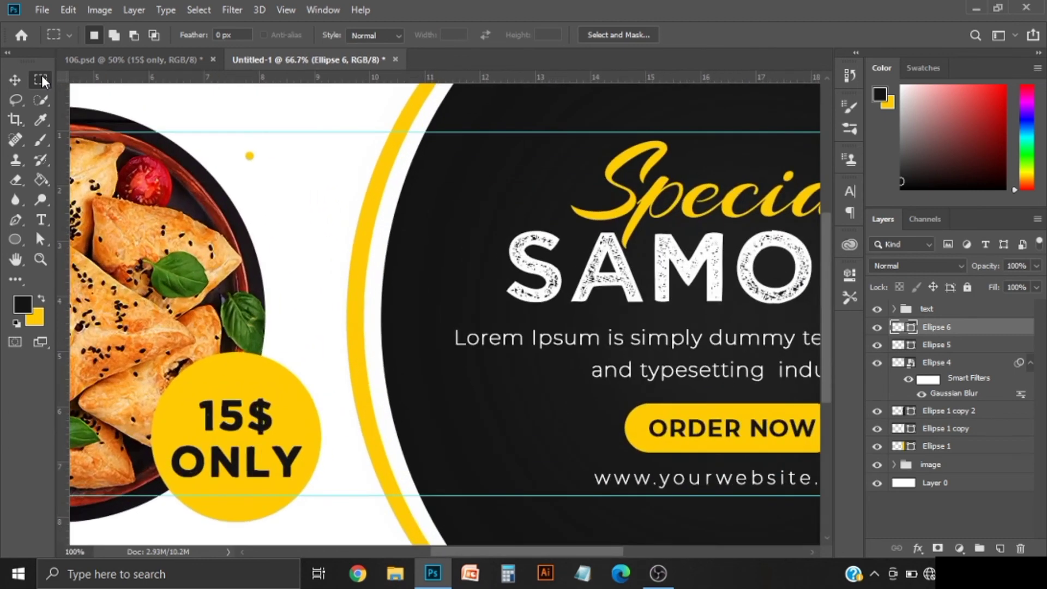
pyautogui.moveTo(114, 156); pyautogui.dragTo(210, 230)
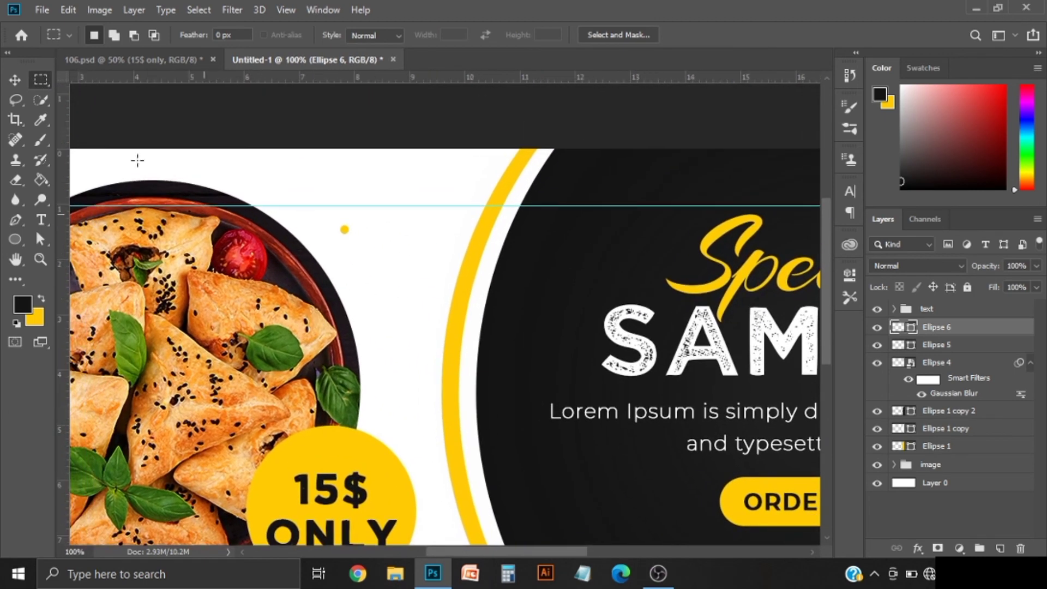
pyautogui.press('v')
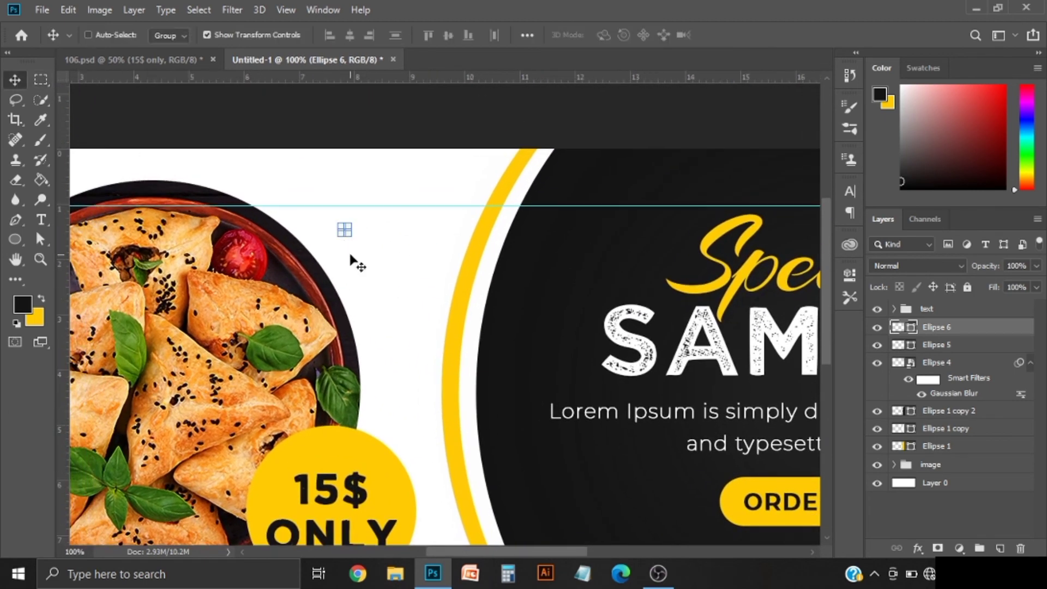
# Step: Copy the dot into a row of five, aligned on vertical centers and evenly distributed
pyautogui.moveTo(350, 257); pyautogui.dragTo(428, 261)
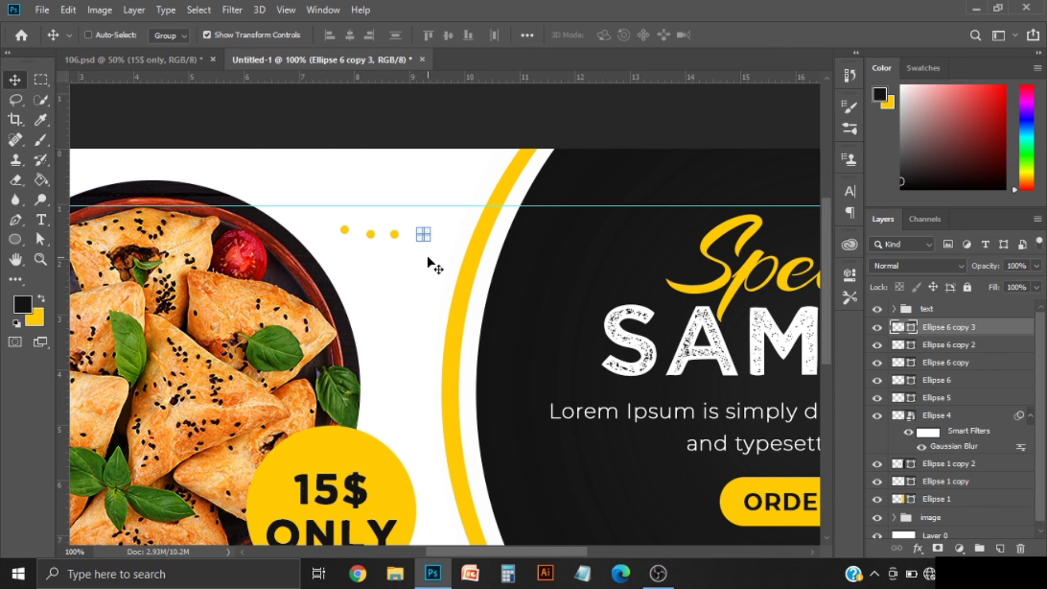
pyautogui.keyDown('alt'); pyautogui.moveTo(428, 262); pyautogui.dragTo(444, 262); pyautogui.keyUp('alt')
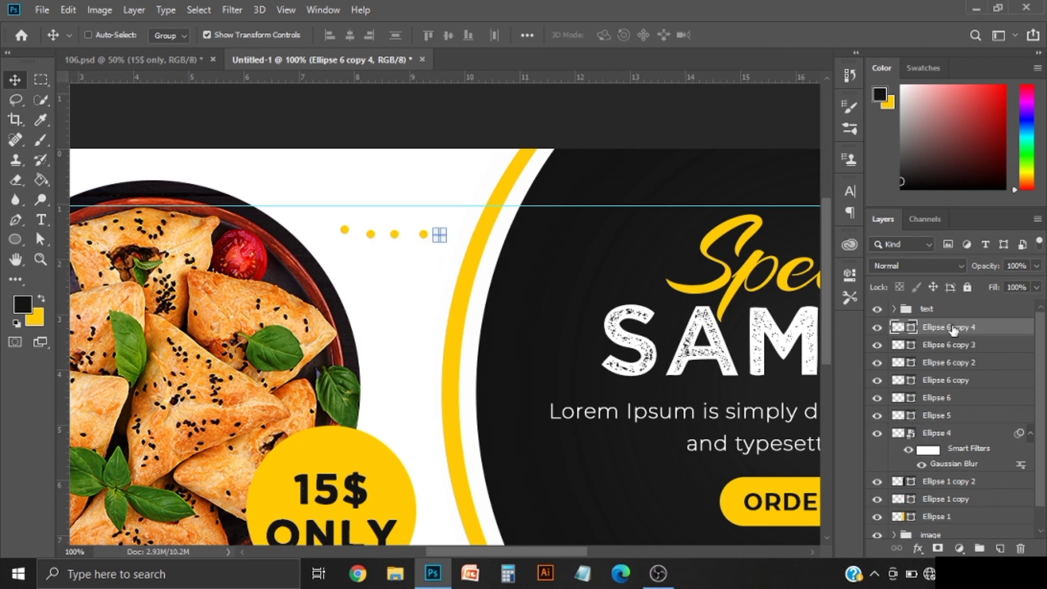
pyautogui.keyDown('shift'); pyautogui.click(952, 399); pyautogui.keyUp('shift')
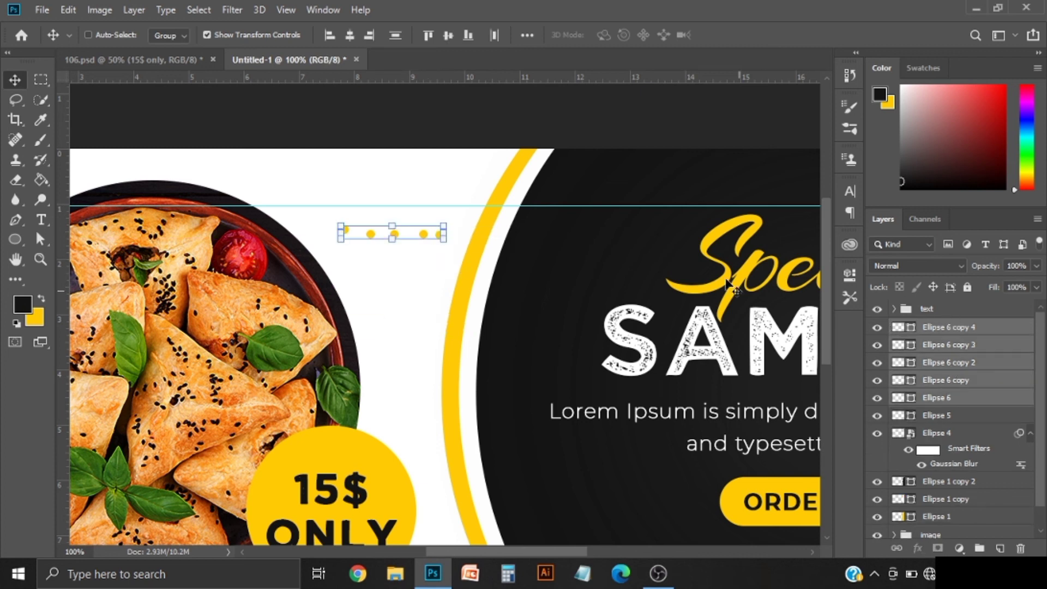
pyautogui.click(453, 36)
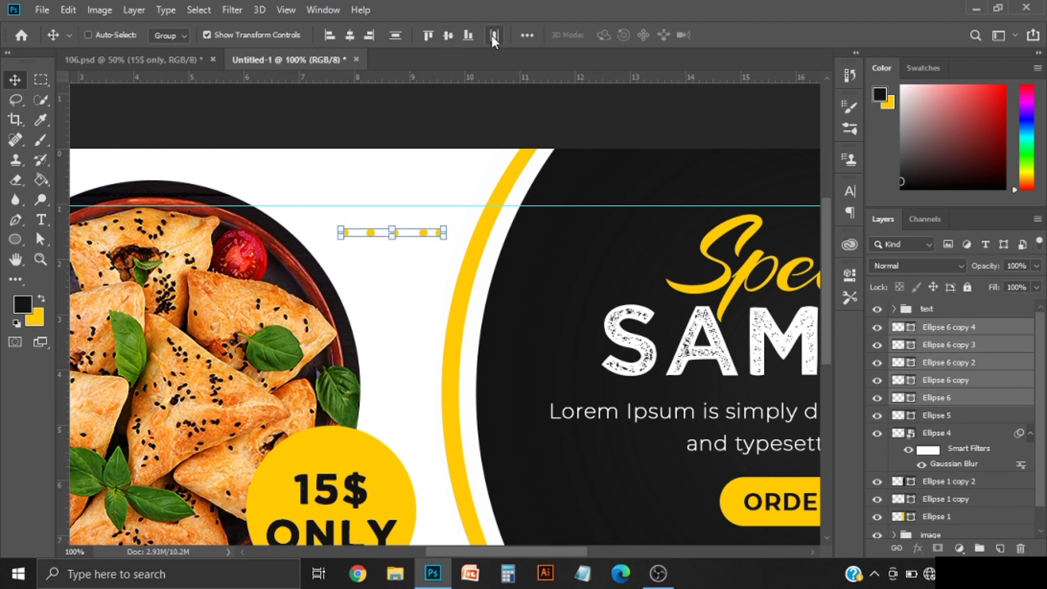
pyautogui.click(492, 35)
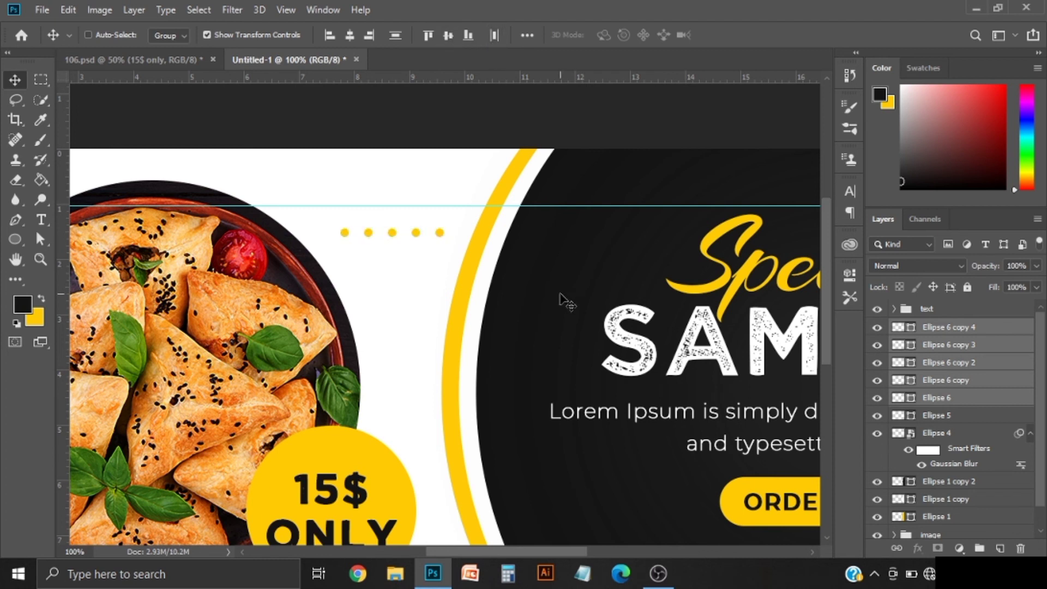
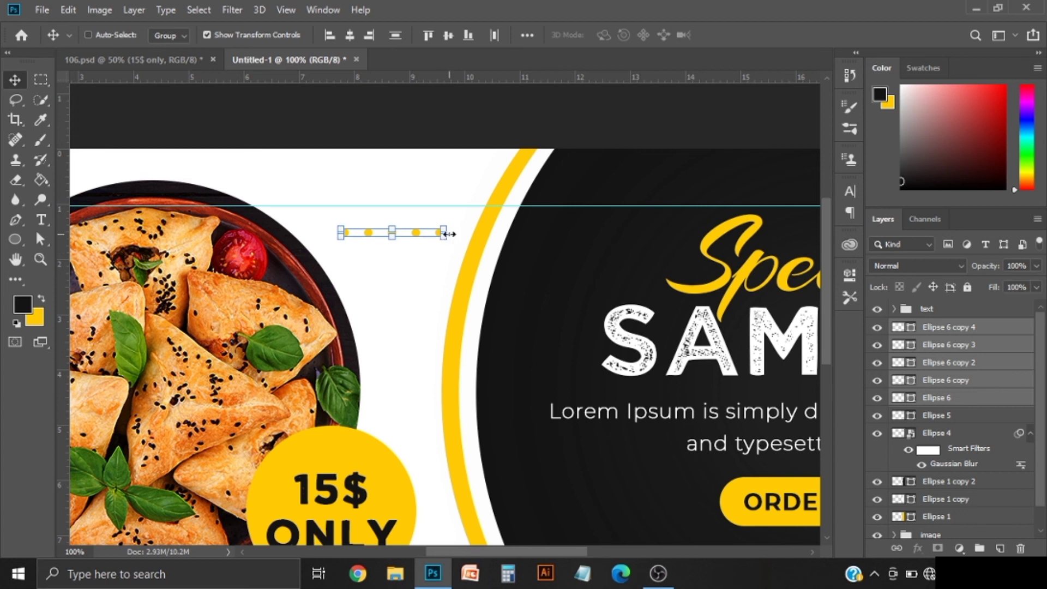
# Step: Shrink the yellow dot row, nudge it slightly up, and merge the dot layers into one shape
pyautogui.moveTo(448, 234); pyautogui.dragTo(428, 236)
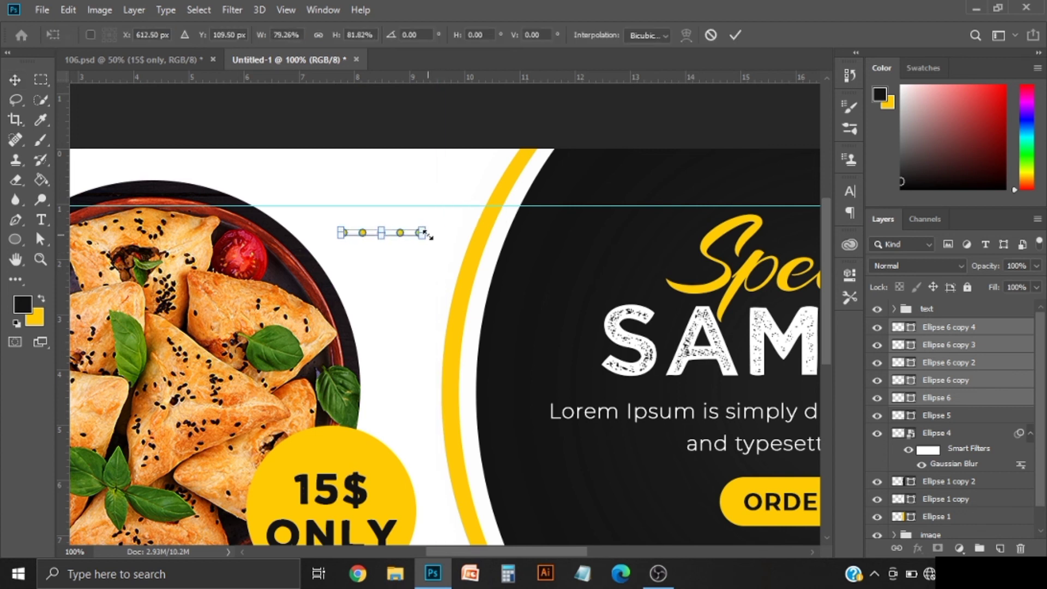
pyautogui.click(735, 35)
pyautogui.moveTo(533, 374); pyautogui.dragTo(531, 364)
pyautogui.rightClick(933, 357)
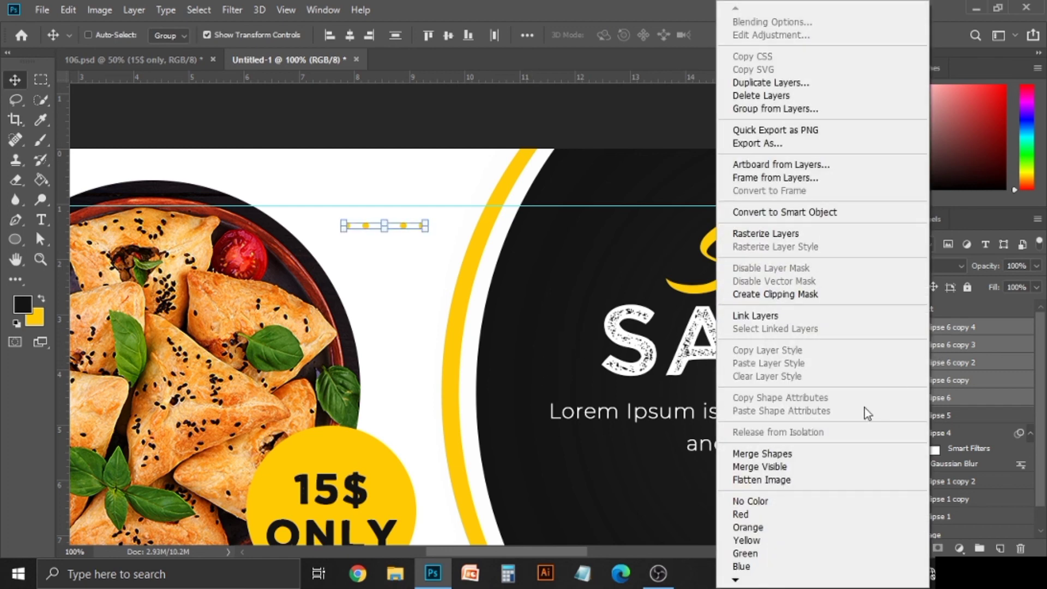
pyautogui.click(823, 456)
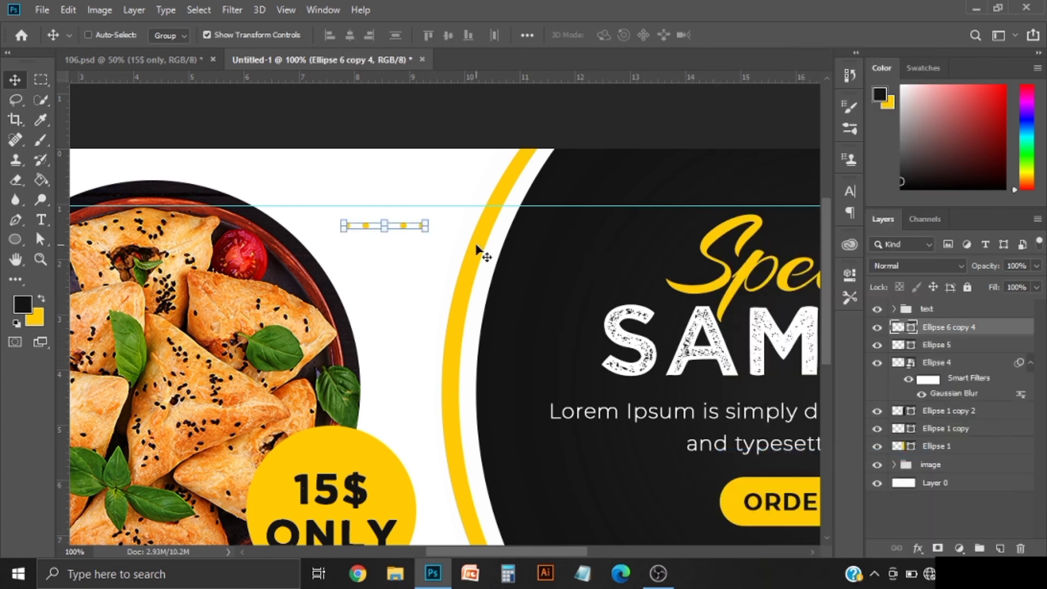
# Step: Duplicate the dot row just below itself and merge both rows into one shape
pyautogui.moveTo(479, 250); pyautogui.dragTo(478, 262)
pyautogui.click(477, 264)
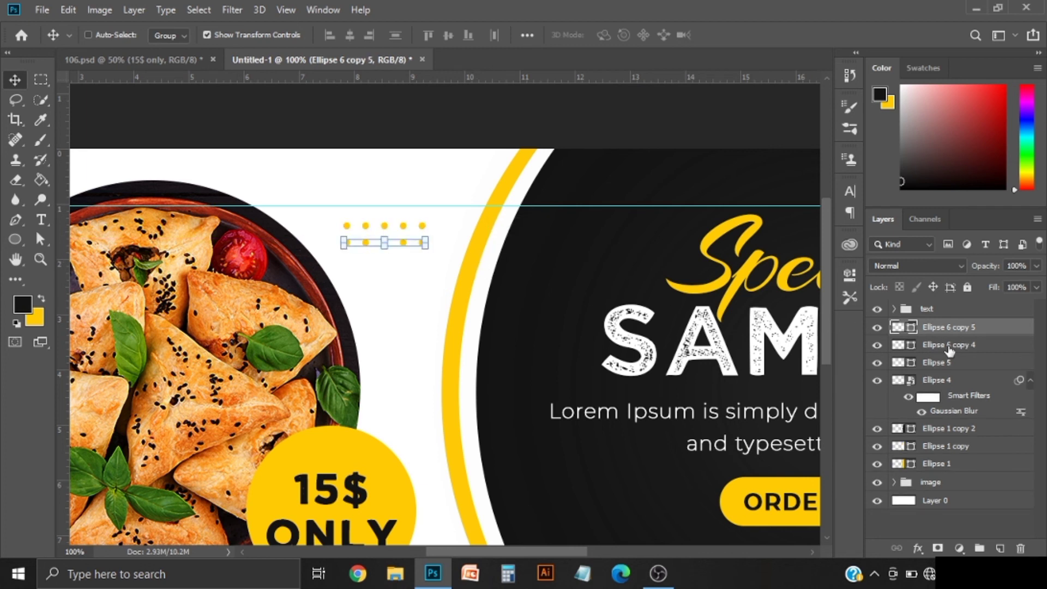
pyautogui.keyDown('shift'); pyautogui.click(921, 345); pyautogui.keyUp('shift')
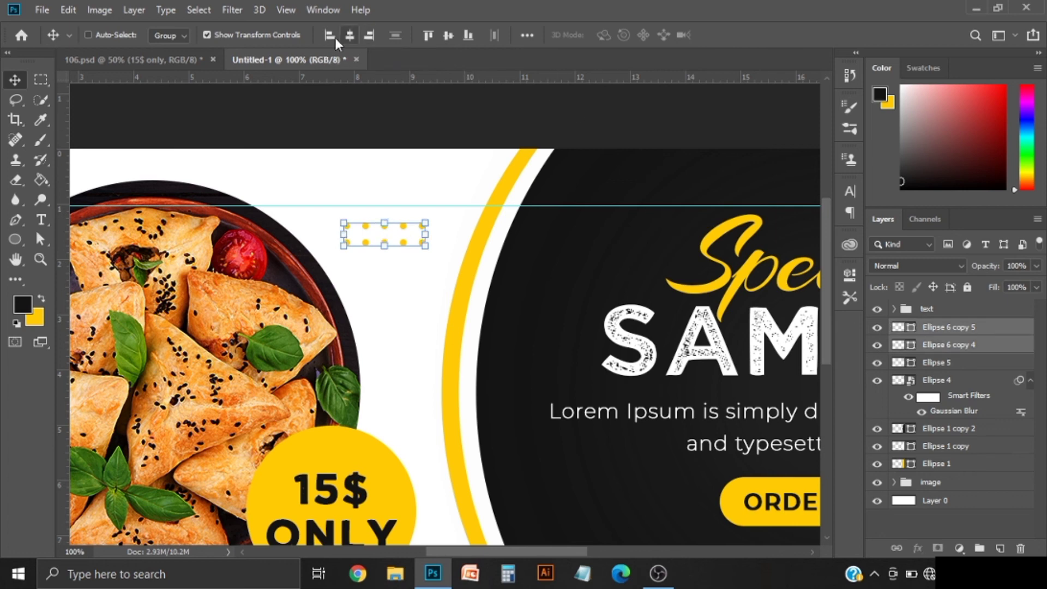
pyautogui.rightClick(989, 345)
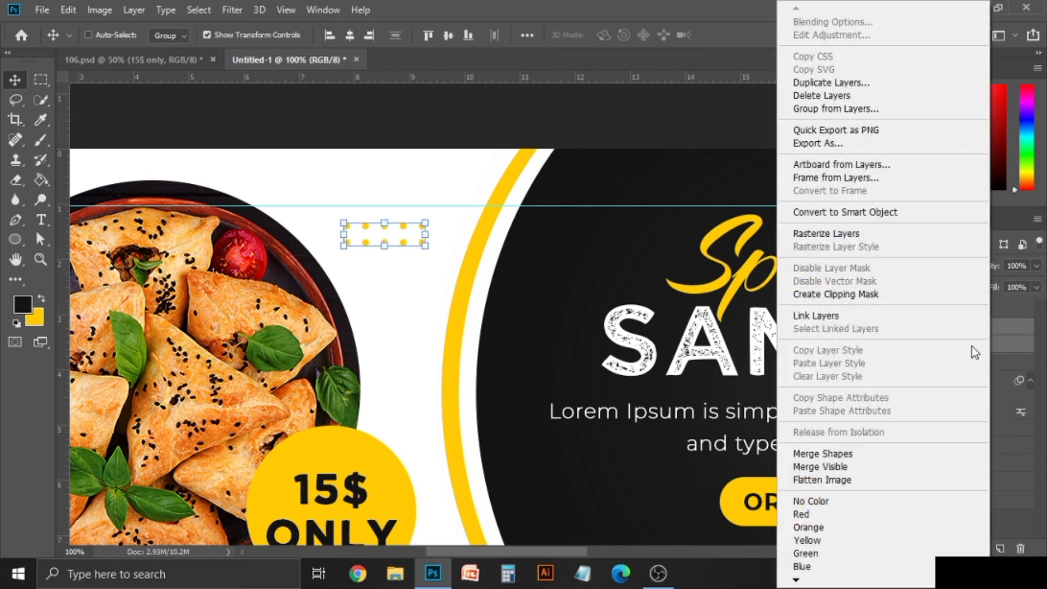
pyautogui.click(876, 458)
# Step: Scale the merged dot grid down to about 87% and shift it slightly right
pyautogui.hotkey('ctrl', 't')
pyautogui.moveTo(425, 246); pyautogui.dragTo(416, 241)
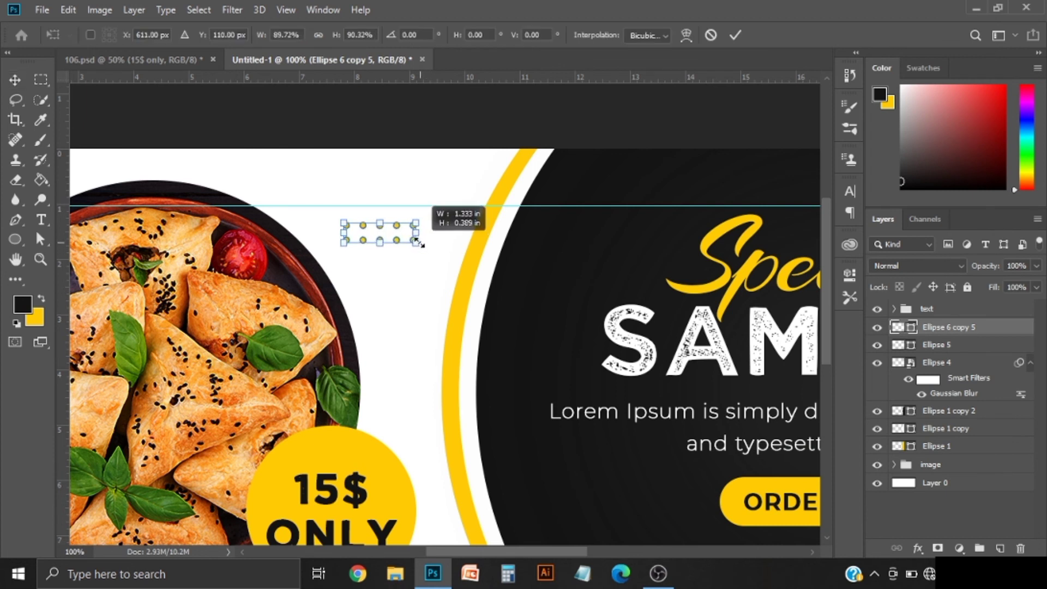
pyautogui.press('Return')
pyautogui.moveTo(556, 334); pyautogui.dragTo(577, 334)
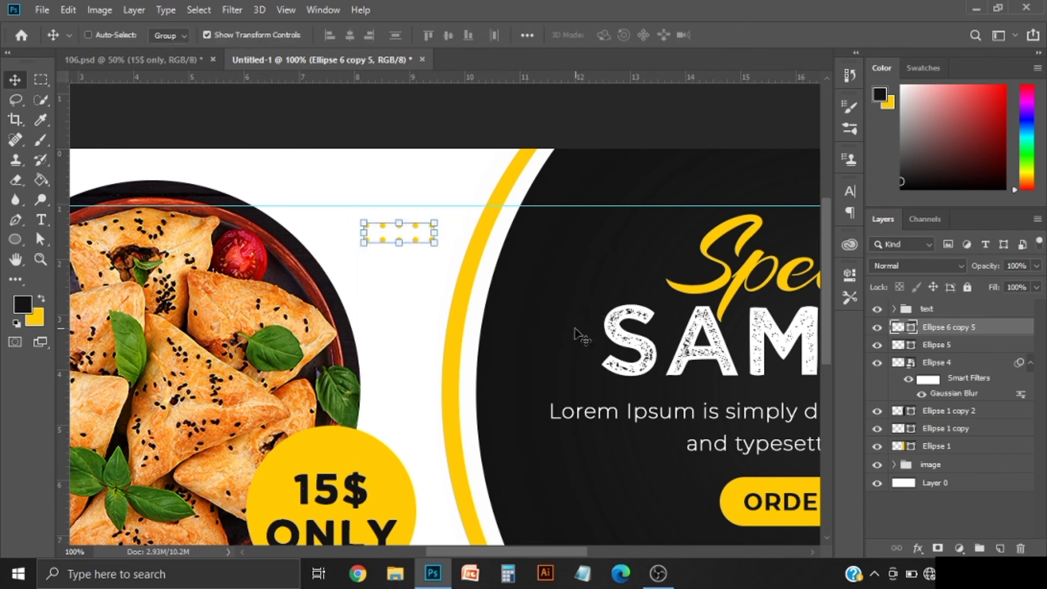
pyautogui.click(49, 81)
pyautogui.hotkey('ctrl', '-')
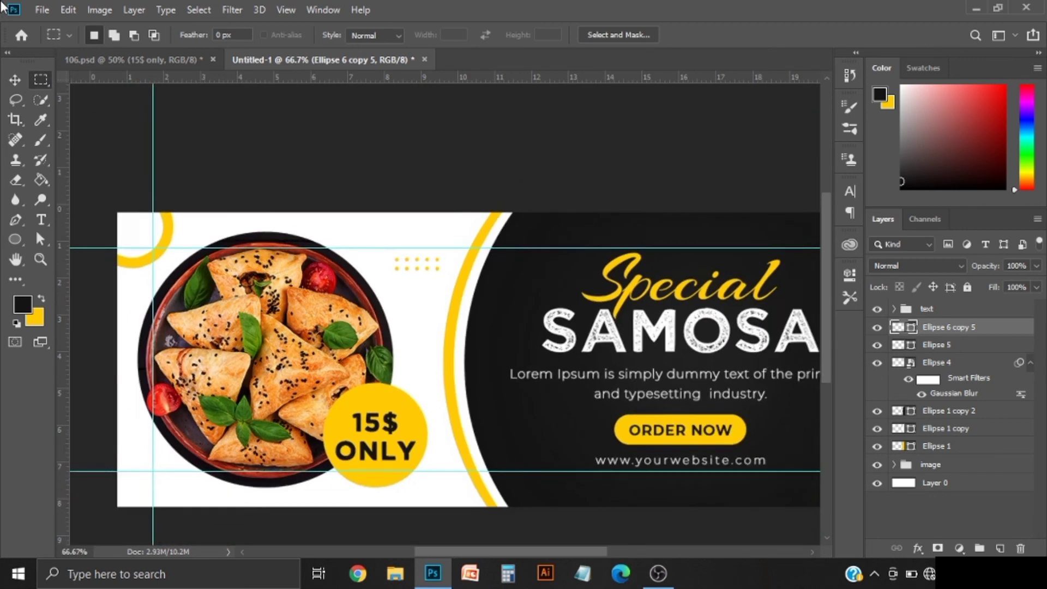
# Step: Alt-drag a copy of the dot grid to the banner's lower-left corner, then hide the guides
pyautogui.hotkey('ctrl', '-')
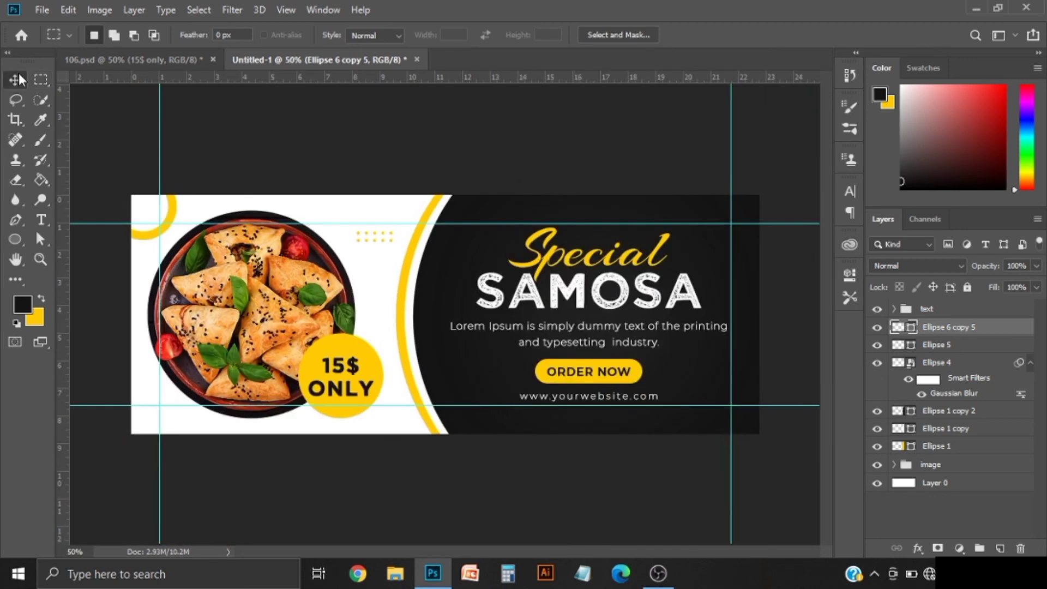
pyautogui.click(15, 79)
pyautogui.moveTo(458, 325)
pyautogui.mouseDown()
pyautogui.moveTo(441, 291)
pyautogui.moveTo(262, 458)
pyautogui.mouseUp()
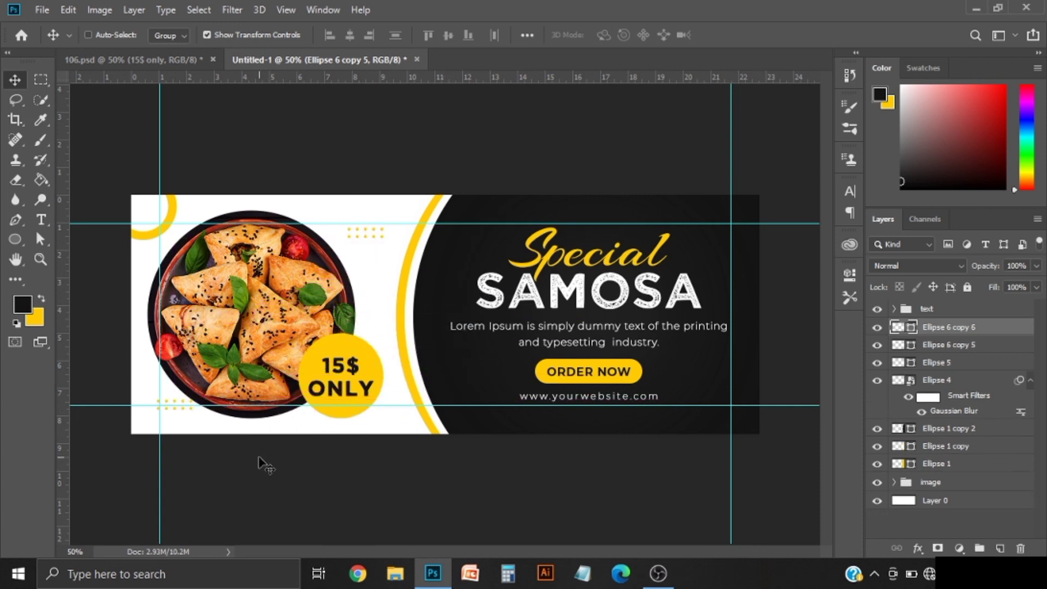
pyautogui.moveTo(262, 462)
pyautogui.mouseDown()
pyautogui.moveTo(251, 463)
pyautogui.moveTo(261, 473)
pyautogui.mouseUp()
pyautogui.press('Down')
pyautogui.press('Down')
pyautogui.press('Down')
pyautogui.click(43, 79)
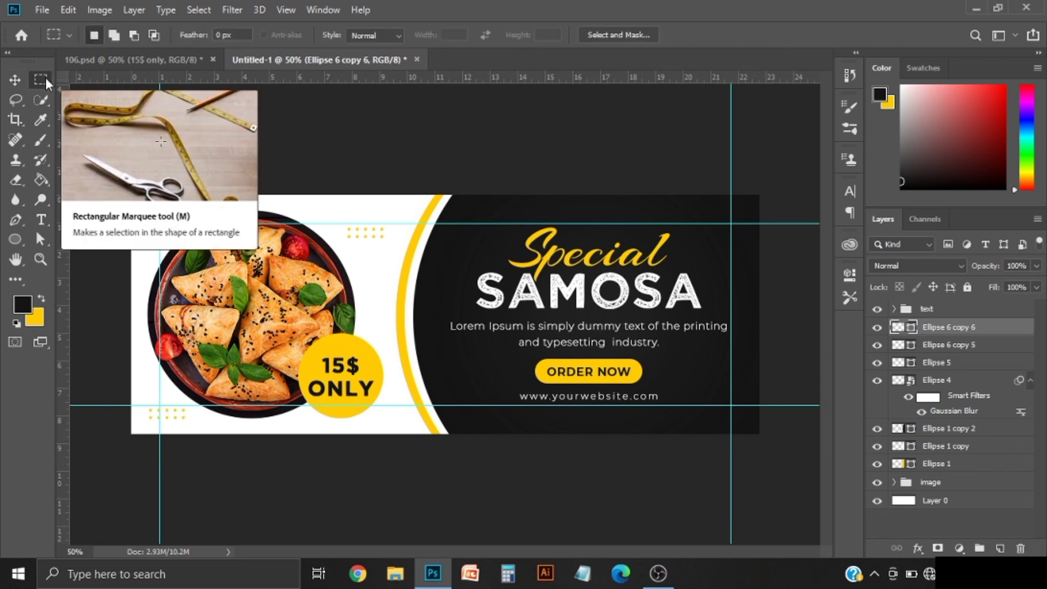
pyautogui.hotkey('ctrl', ';')
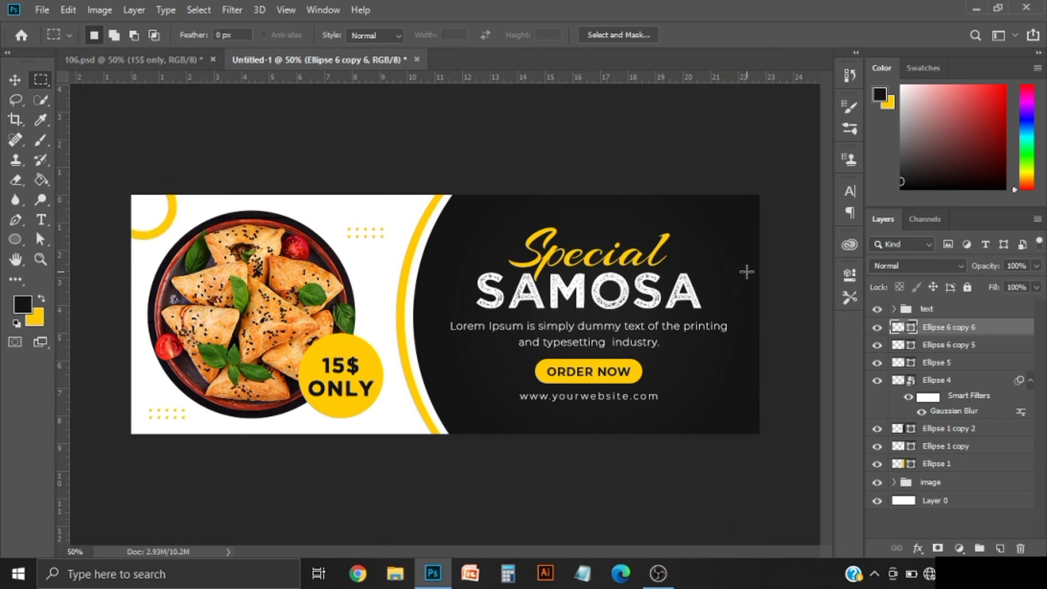
# Step: Group the layers from Ellipse 6 copy 6 down to Ellipse 1 into a folder named 'design'
pyautogui.keyDown('shift'); pyautogui.click(935, 464); pyautogui.keyUp('shift')
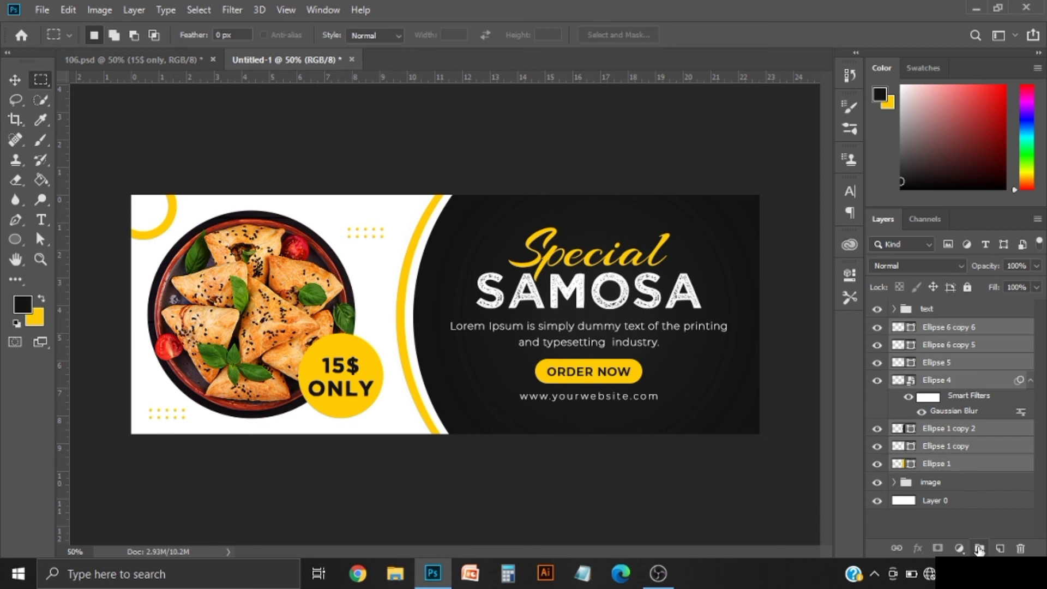
pyautogui.click(979, 549)
pyautogui.doubleClick(935, 328)
pyautogui.write('design')
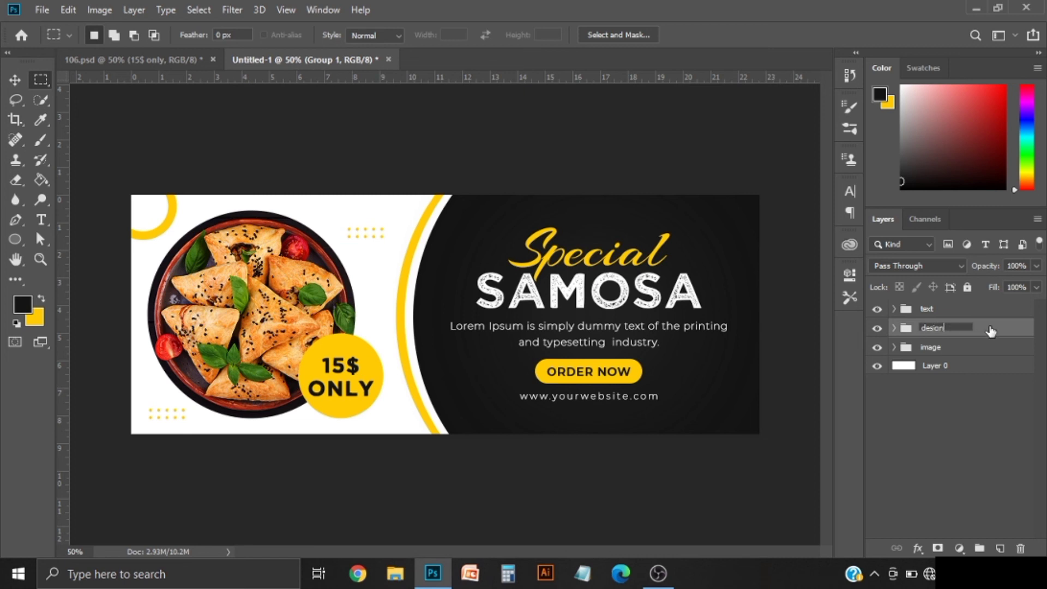
pyautogui.press('Return')
pyautogui.click(979, 368)
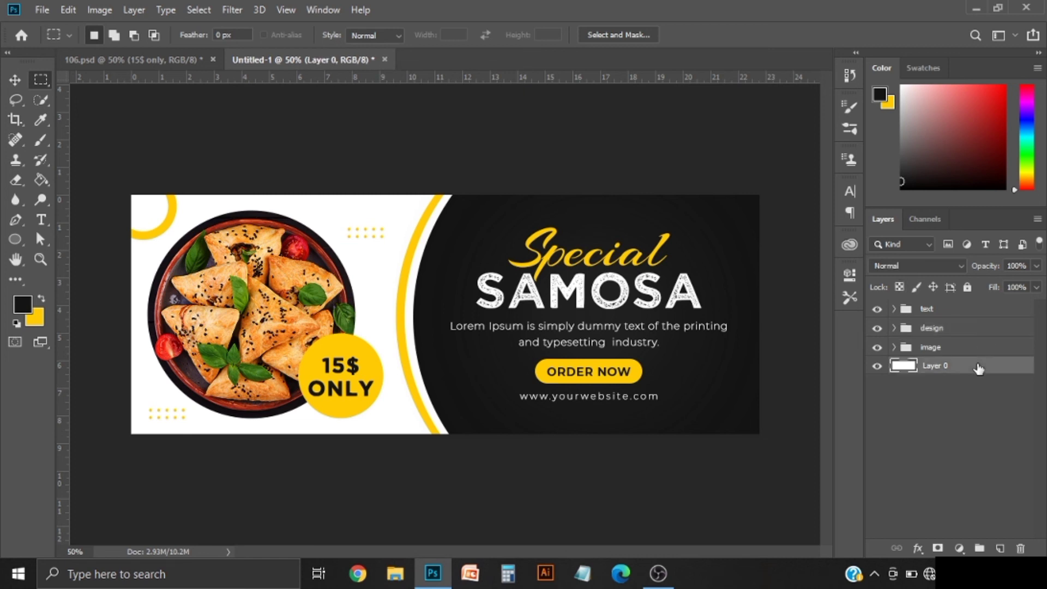
# Step: Add a white (#ffffff) Solid Color fill layer above Layer 0
pyautogui.click(959, 548)
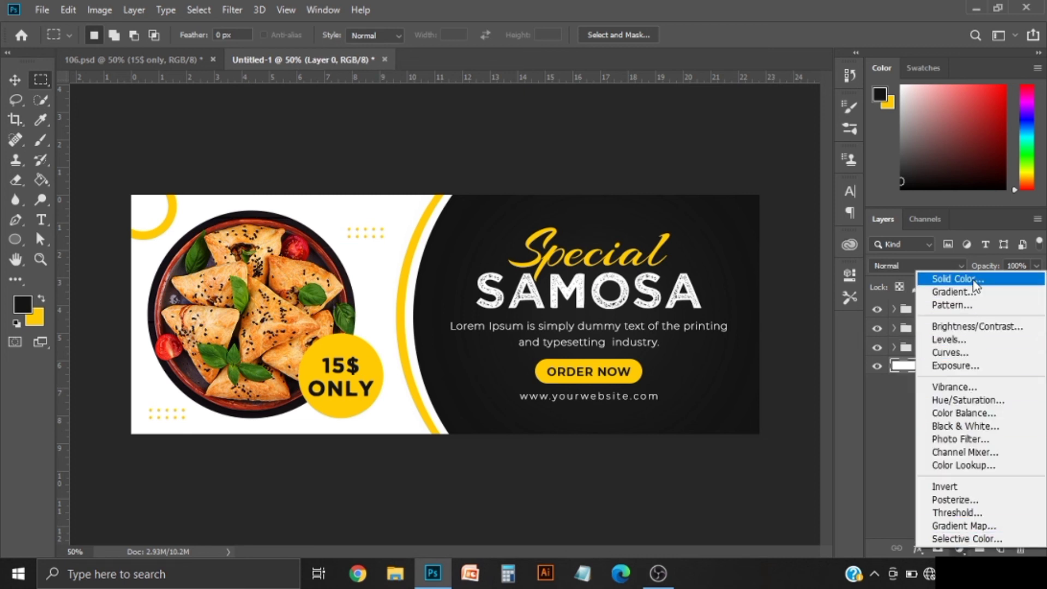
pyautogui.click(946, 273)
pyautogui.moveTo(666, 354); pyautogui.dragTo(642, 287)
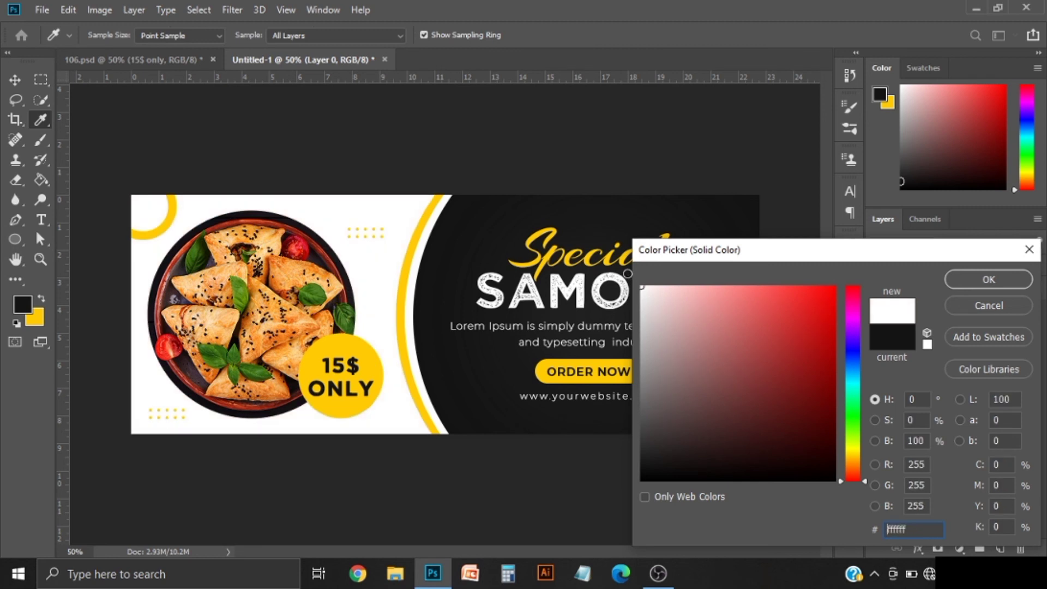
pyautogui.click(976, 282)
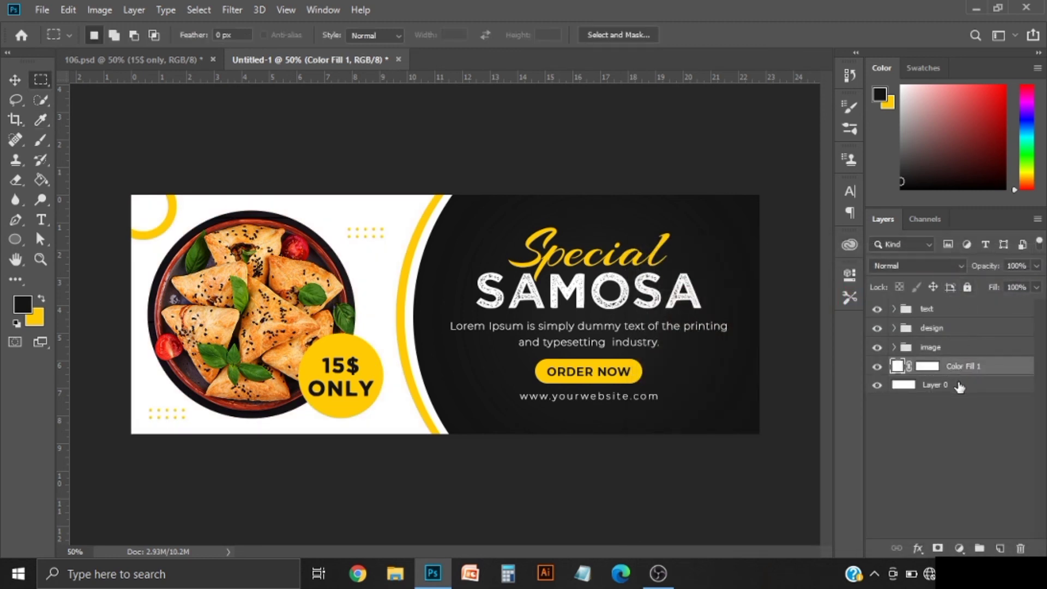
# Step: Group Color Fill 1 with Layer 0 and begin renaming the new group
pyautogui.keyDown('shift'); pyautogui.click(959, 386); pyautogui.keyUp('shift')
pyautogui.click(980, 548)
pyautogui.doubleClick(928, 365)
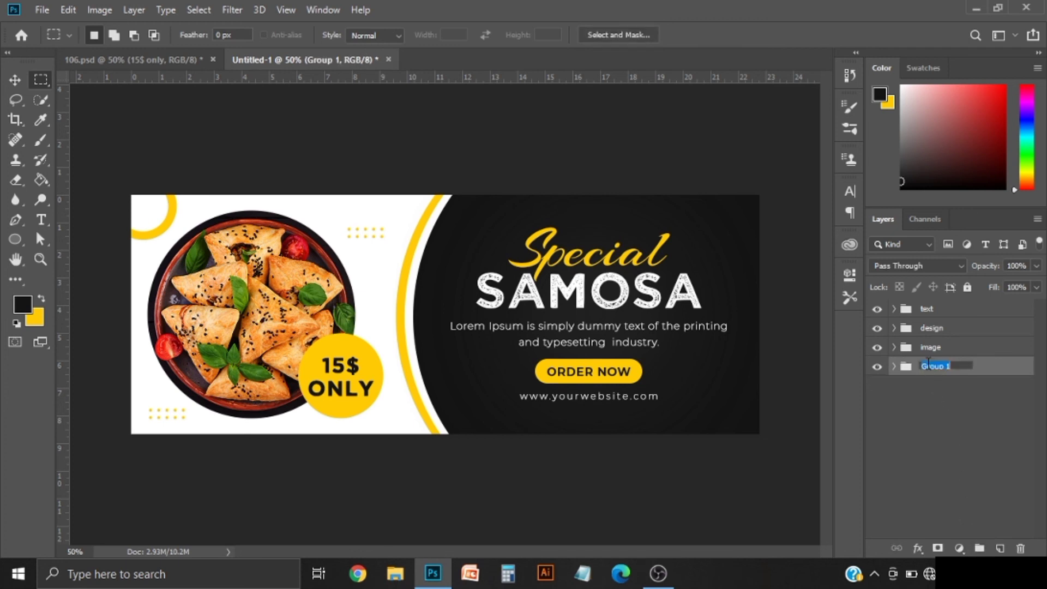
pyautogui.write('backoround')
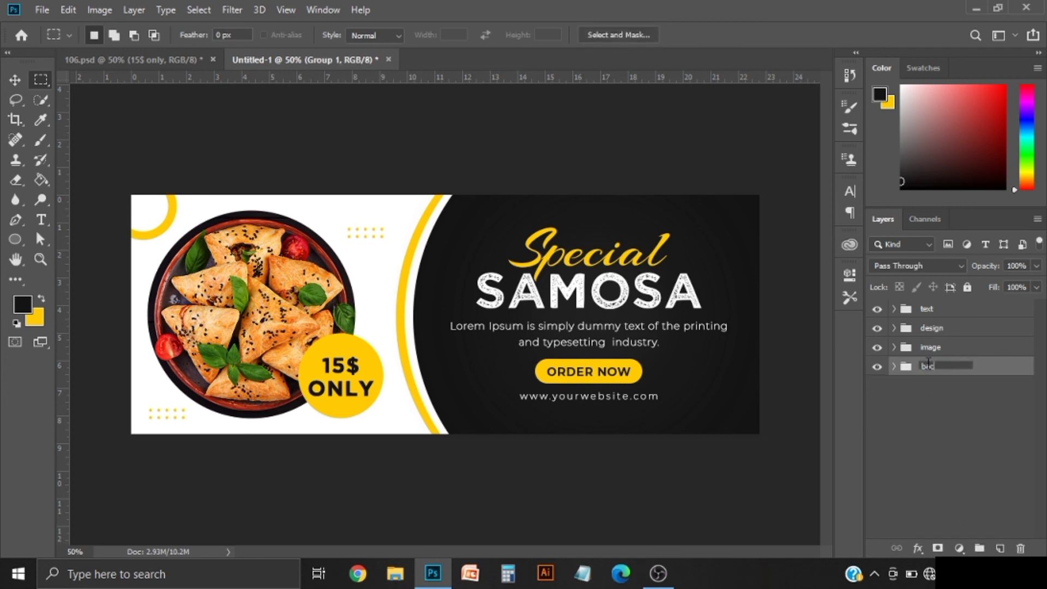